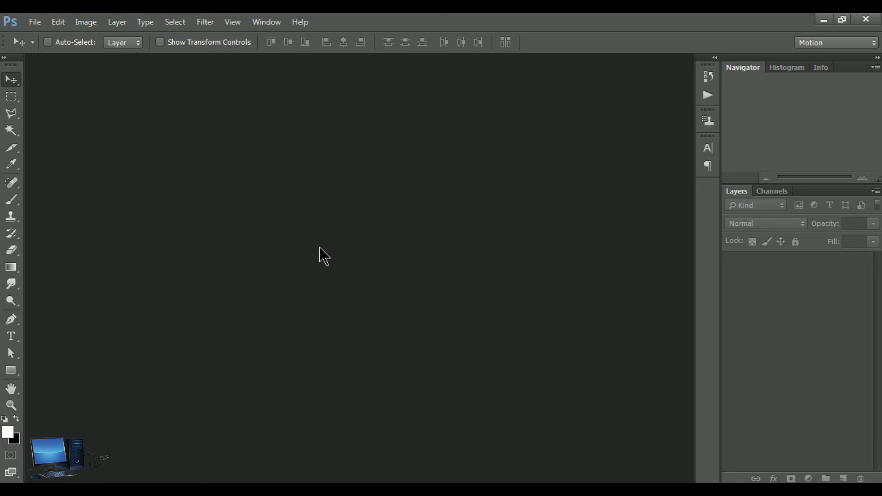
Step: Browse the File menu and its Export submenu with no document open
{"action": "left_click", "coordinate": [35, 23]}
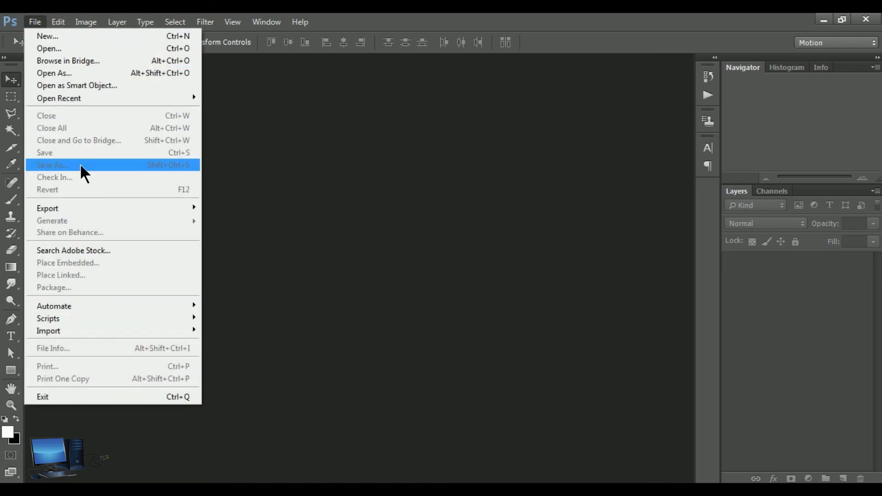
{"action": "mouse_move", "coordinate": [68, 208]}
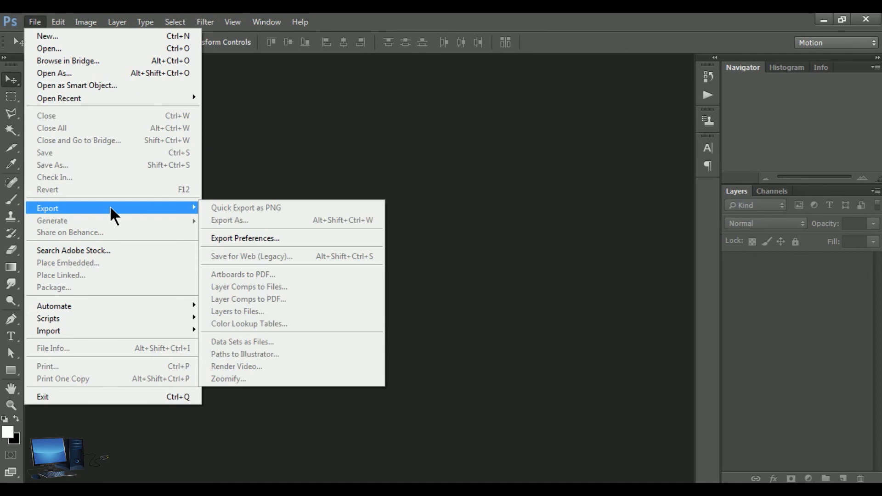
Step: Open the rabbits-crazy-march-1a photo from New folder (2)
{"action": "left_click", "coordinate": [79, 48]}
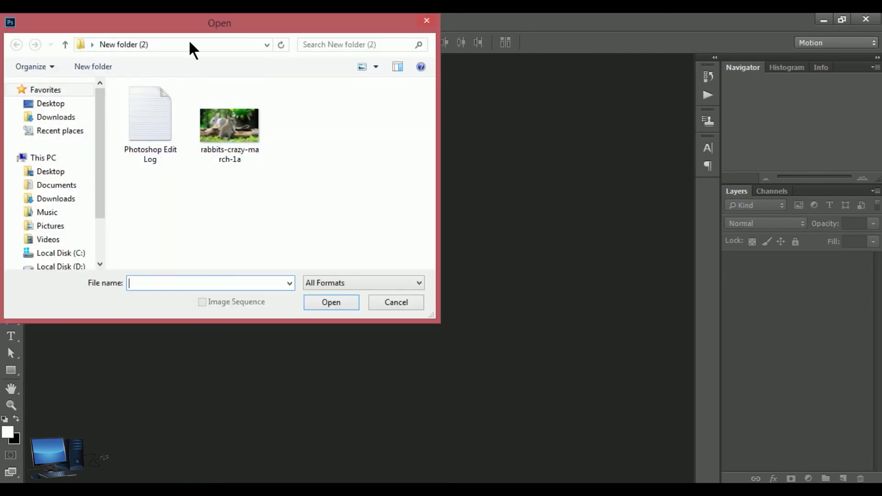
{"action": "double_click", "coordinate": [178, 24]}
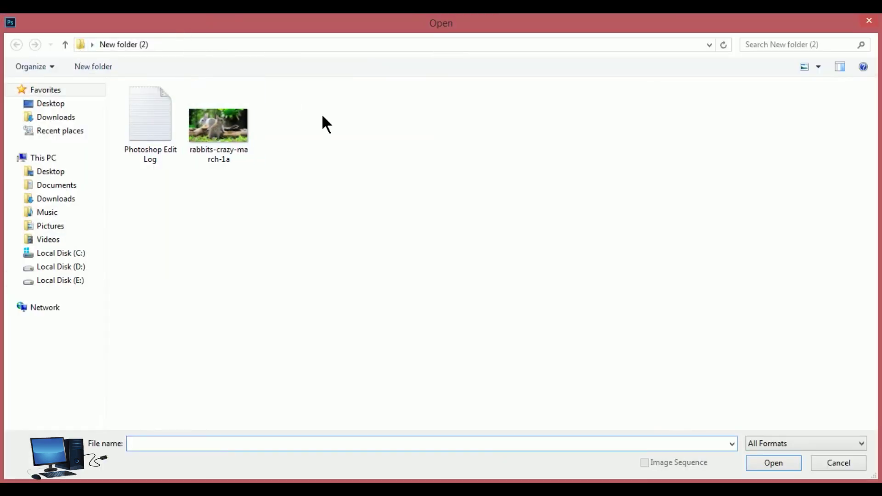
{"action": "double_click", "coordinate": [529, 26]}
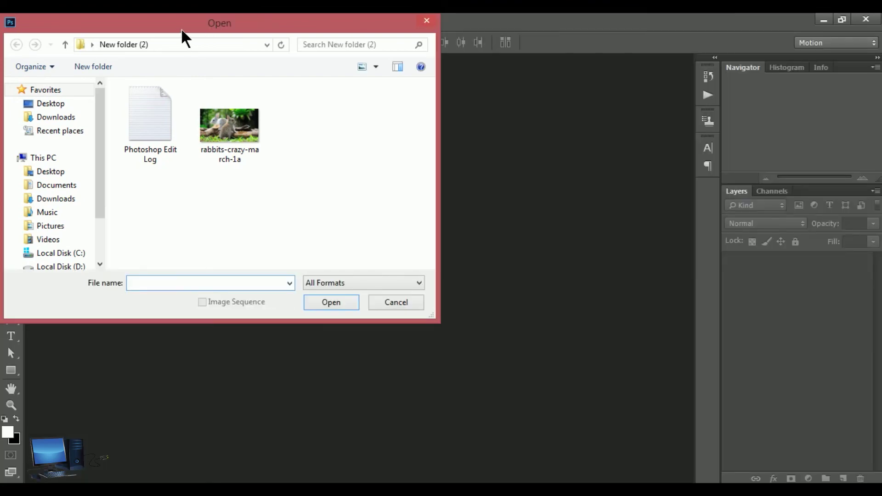
{"action": "left_click_drag", "start_coordinate": [180, 30], "coordinate": [330, 113]}
{"action": "left_click", "coordinate": [381, 213]}
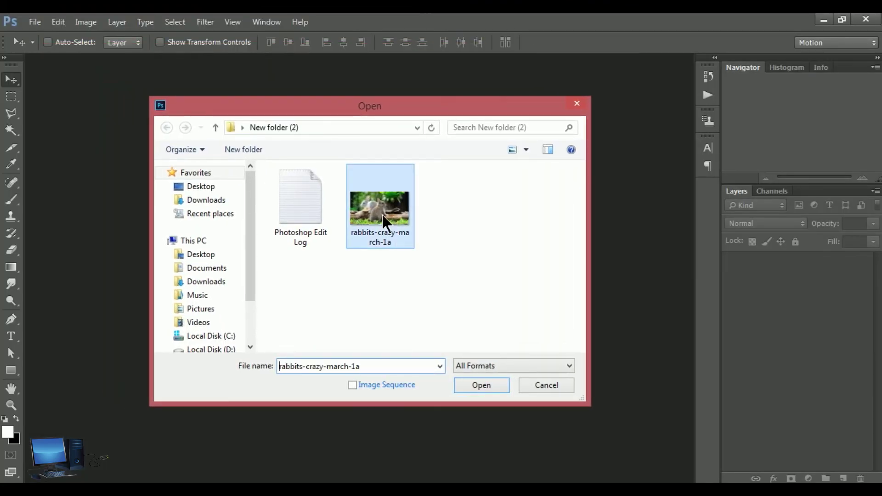
{"action": "left_click", "coordinate": [481, 384]}
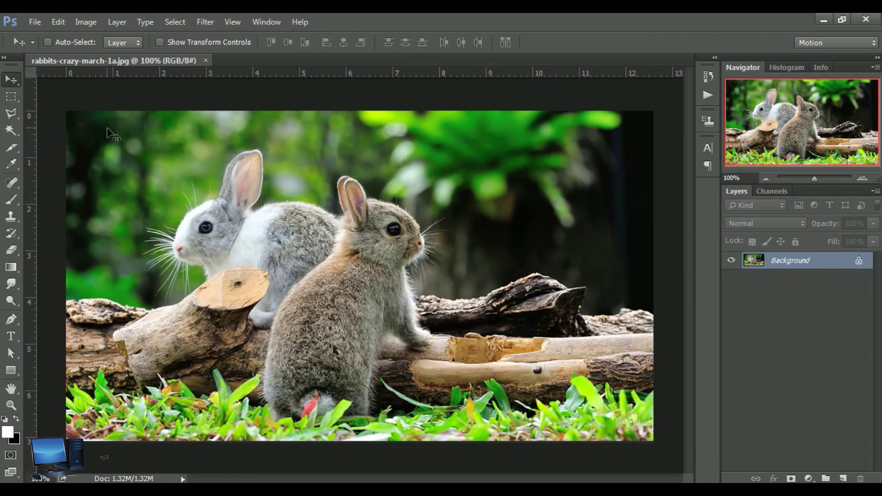
{"action": "left_click", "coordinate": [36, 23]}
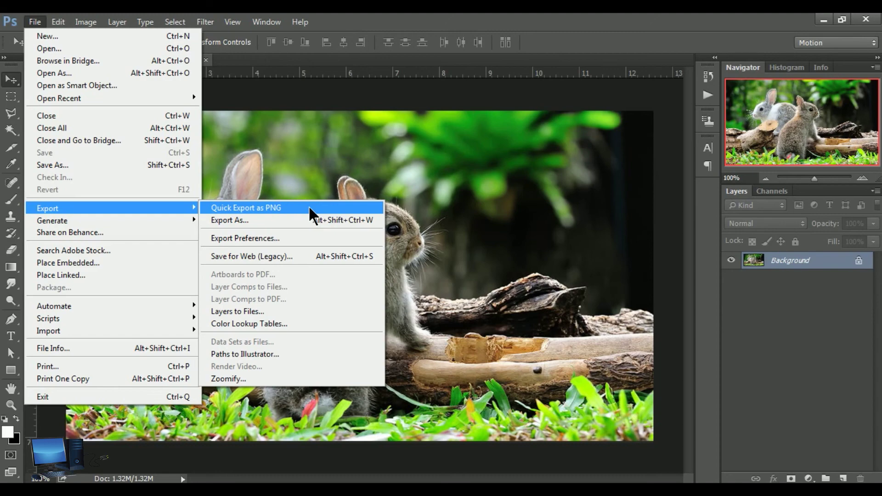
Step: Quick-export the photo as a PNG named Rabbit, keeping the All Files (*.*) type
{"action": "left_click", "coordinate": [309, 208]}
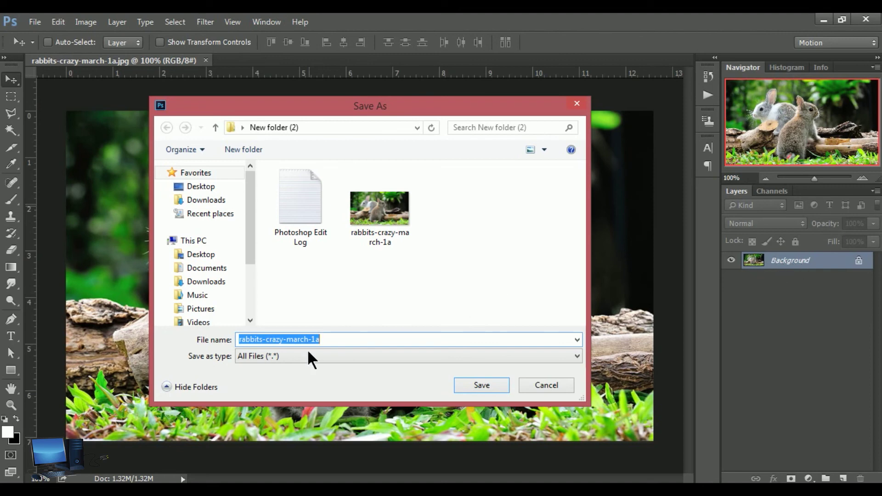
{"action": "left_click", "coordinate": [333, 345]}
{"action": "key", "text": "ctrl+a"}
{"action": "type", "text": "Ra"}
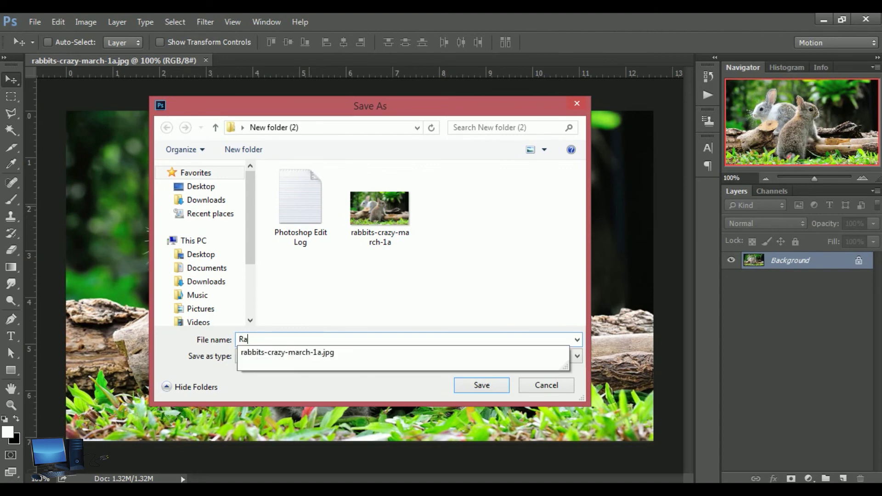
{"action": "type", "text": "bbit"}
{"action": "left_click", "coordinate": [348, 395]}
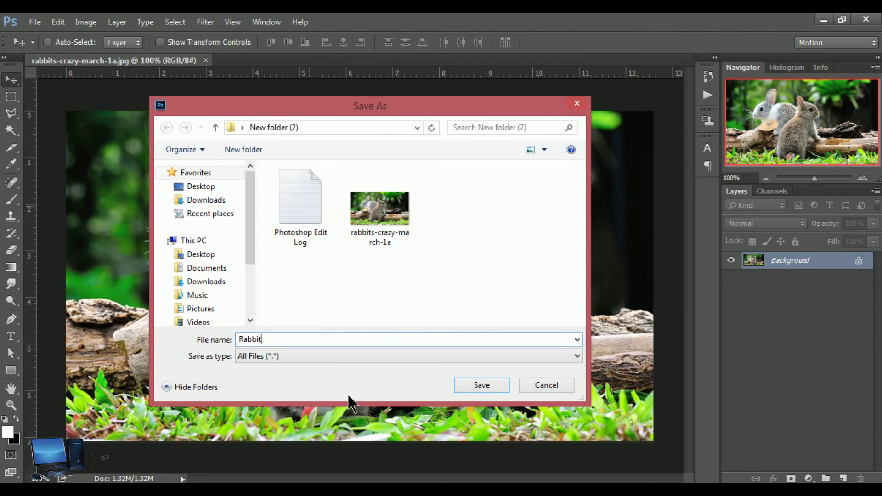
{"action": "left_click", "coordinate": [577, 357]}
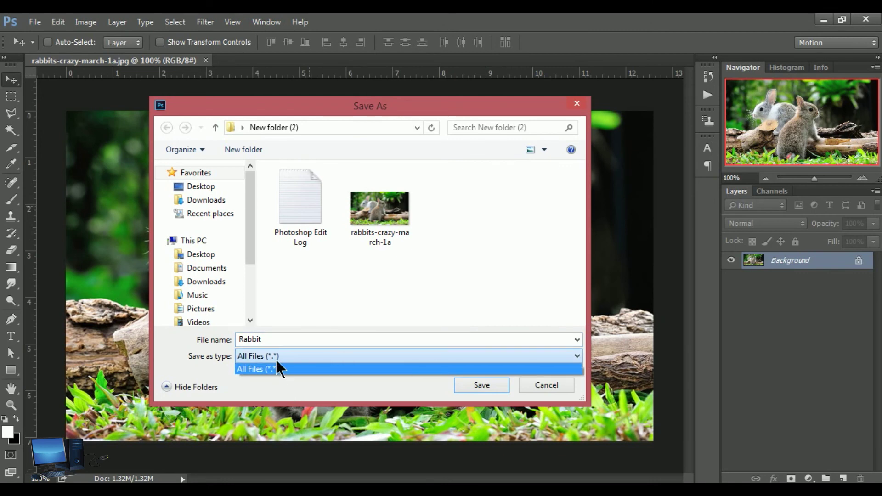
{"action": "left_click", "coordinate": [295, 381]}
{"action": "left_click", "coordinate": [489, 384]}
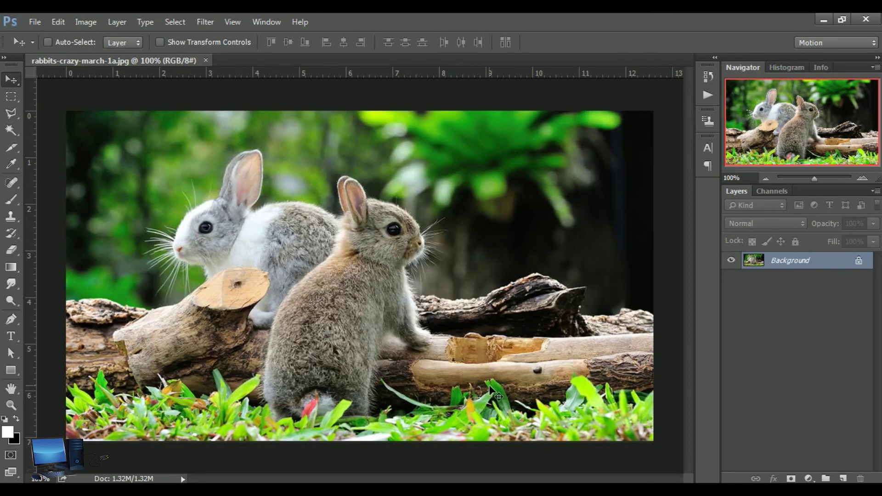
{"action": "key", "text": "alt+Tab"}
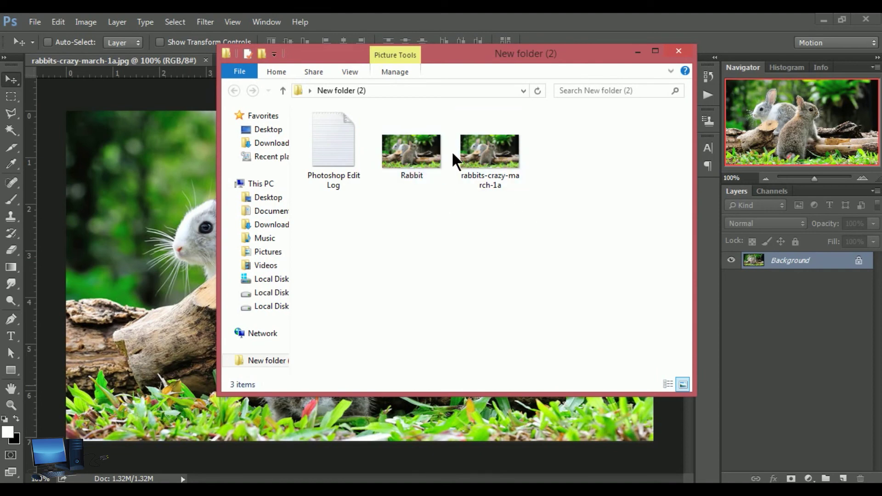
Step: Close the Explorer window and open Rabbit.png from New folder (2) as a second document
{"action": "left_click", "coordinate": [679, 52]}
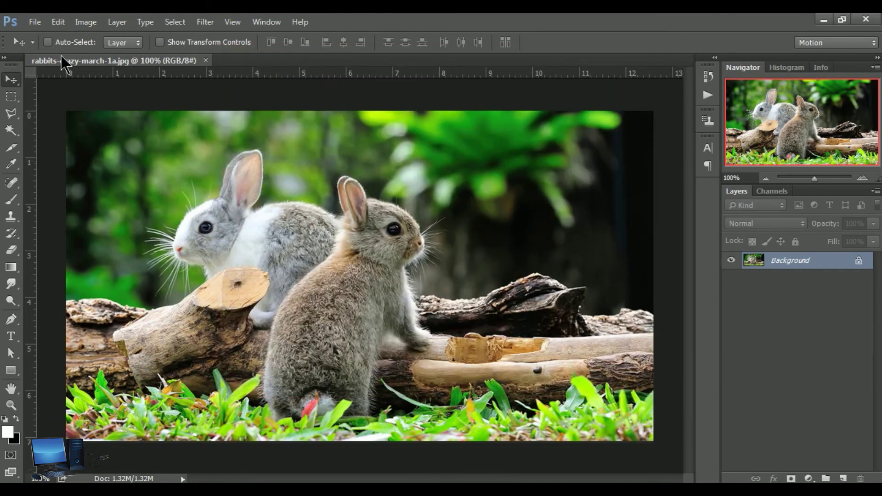
{"action": "left_click", "coordinate": [35, 23]}
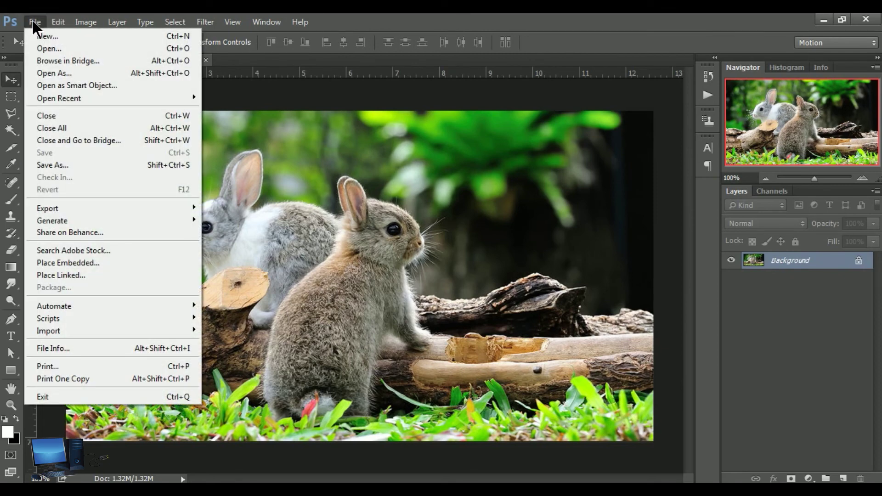
{"action": "left_click", "coordinate": [73, 47]}
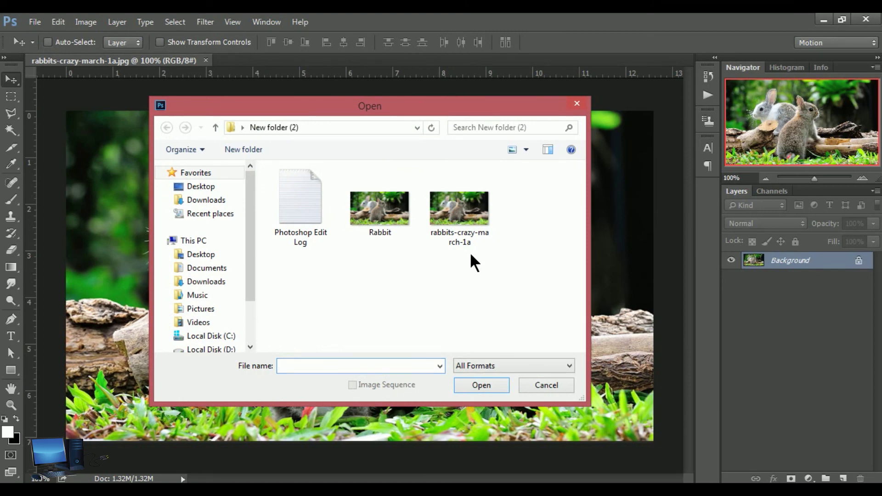
{"action": "left_click_drag", "start_coordinate": [472, 255], "coordinate": [388, 262]}
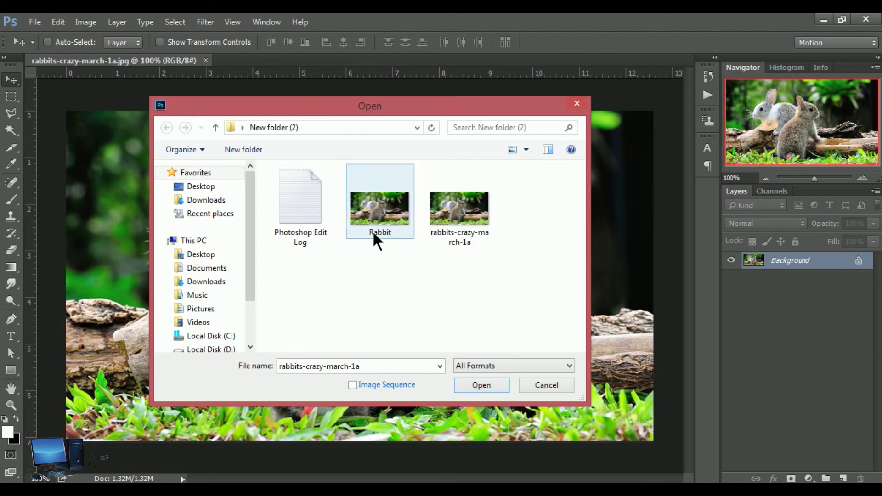
{"action": "left_click", "coordinate": [380, 212]}
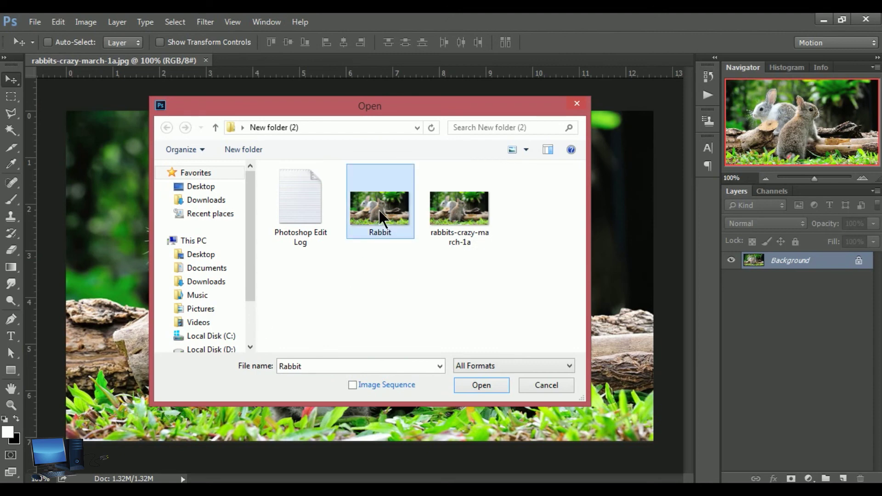
{"action": "left_click", "coordinate": [482, 385]}
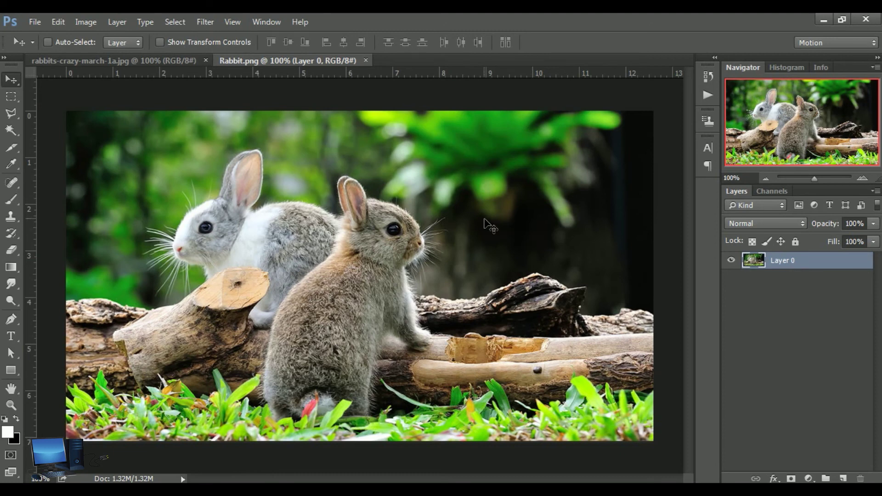
Step: Try moving the locked background of rabbits-crazy-march-1a.jpg and dismiss the locked-layer warning
{"action": "left_click", "coordinate": [119, 62]}
{"action": "left_click", "coordinate": [277, 60]}
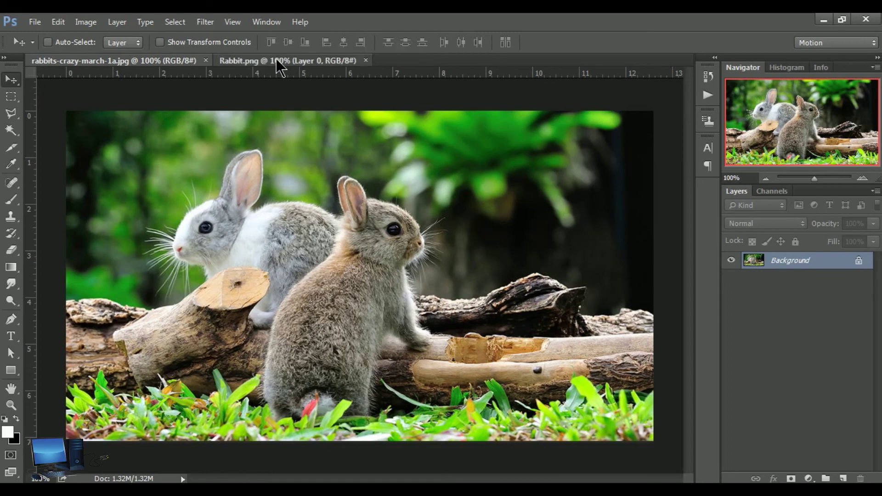
{"action": "left_click", "coordinate": [124, 62]}
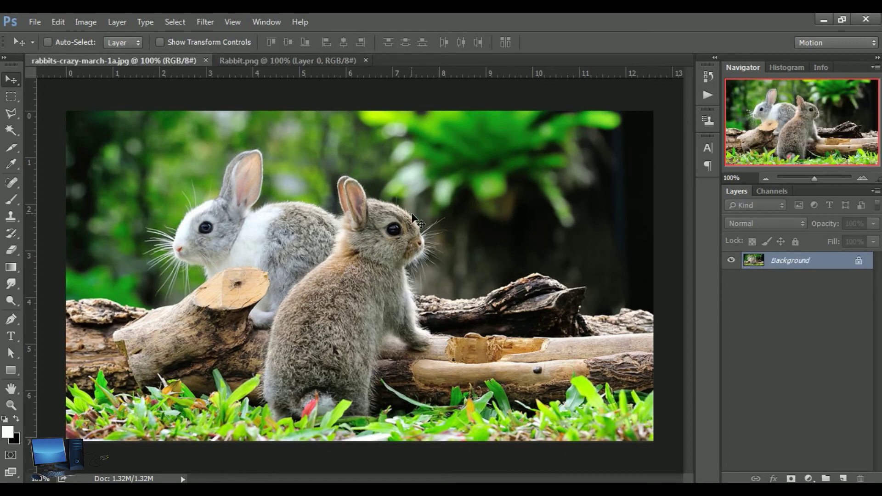
{"action": "left_click_drag", "start_coordinate": [412, 216], "coordinate": [338, 266]}
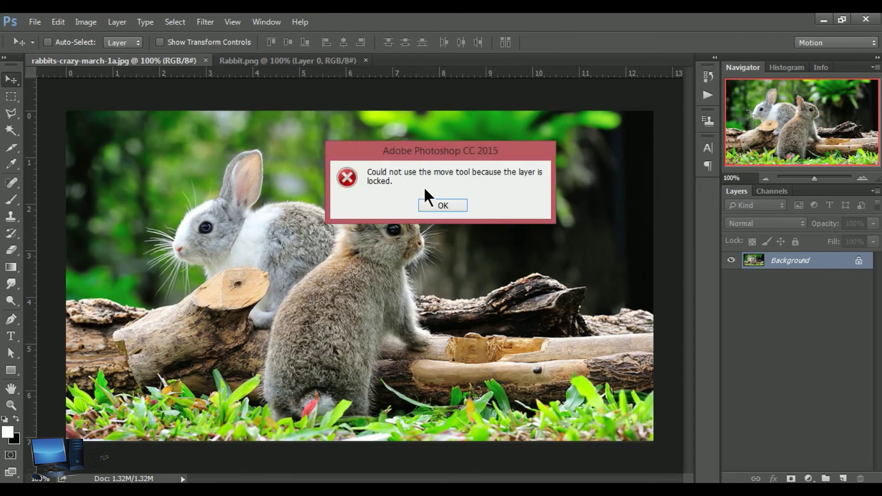
{"action": "left_click", "coordinate": [433, 204]}
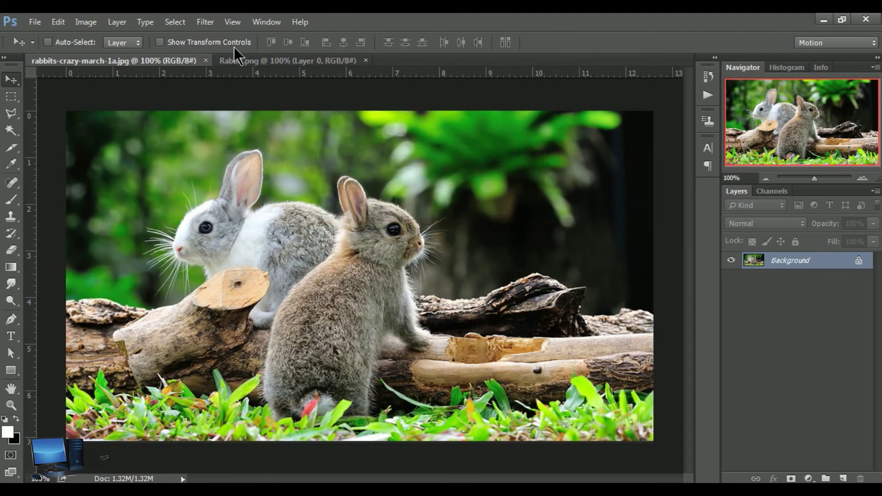
Step: Reposition the image in Rabbit.png along the left edge, then close it without saving
{"action": "left_click", "coordinate": [249, 62]}
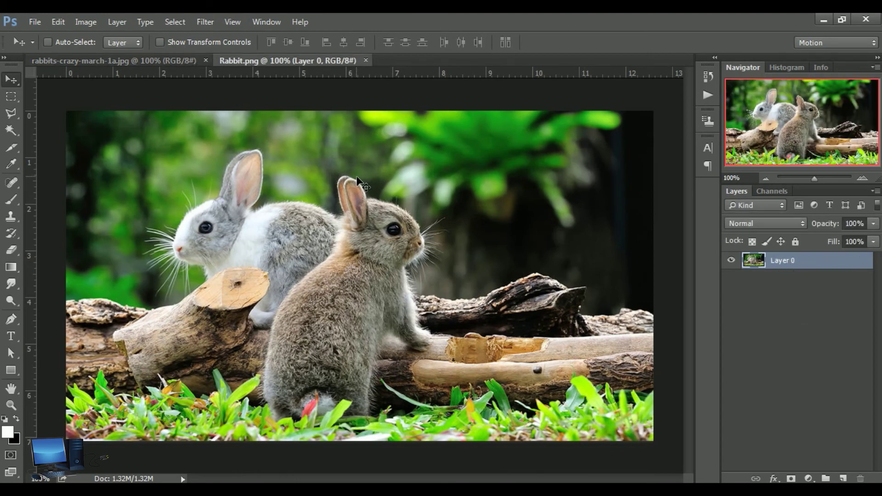
{"action": "mouse_move", "coordinate": [358, 178]}
{"action": "left_mouse_down"}
{"action": "mouse_move", "coordinate": [290, 161]}
{"action": "mouse_move", "coordinate": [378, 223]}
{"action": "left_mouse_up"}
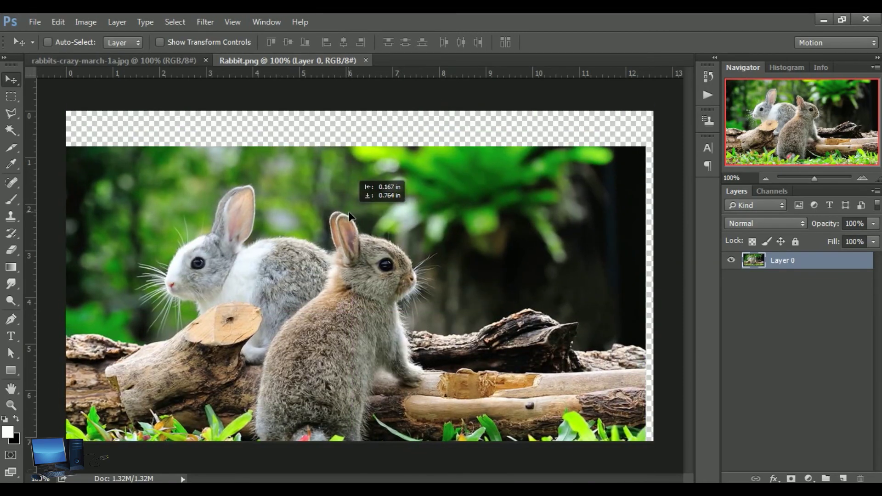
{"action": "left_click_drag", "start_coordinate": [377, 222], "coordinate": [357, 225]}
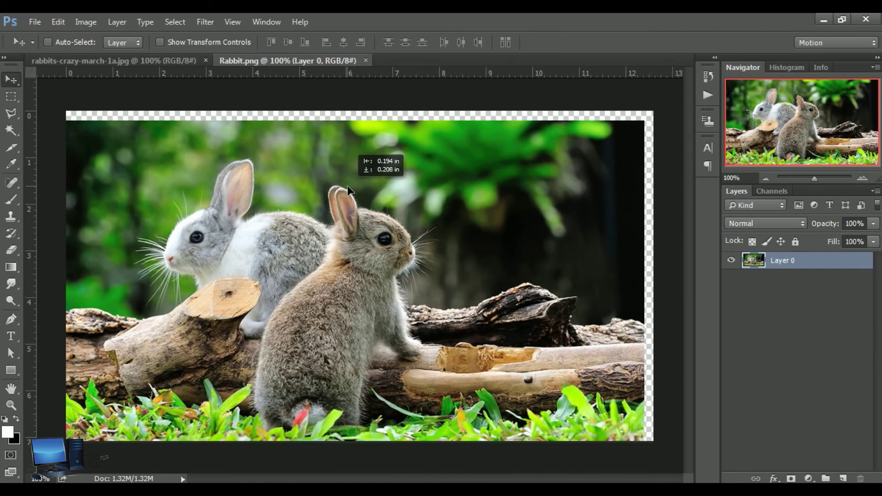
{"action": "left_click_drag", "start_coordinate": [363, 192], "coordinate": [359, 163]}
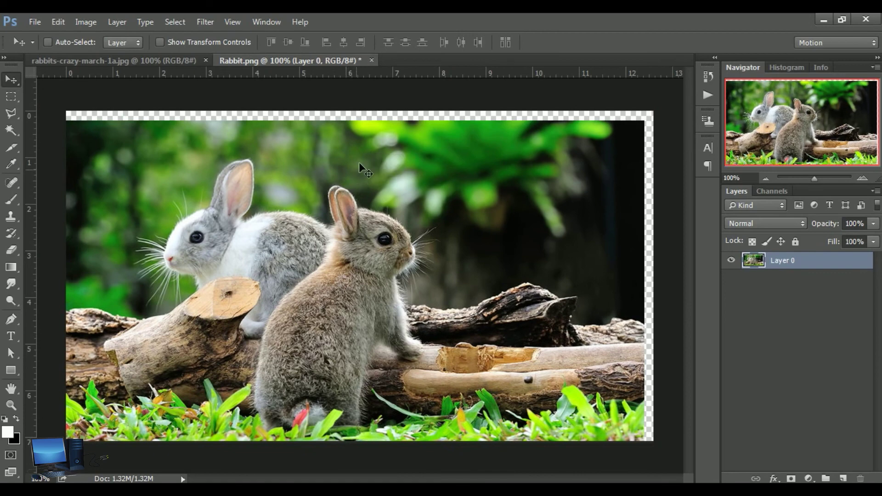
{"action": "left_click", "coordinate": [372, 60]}
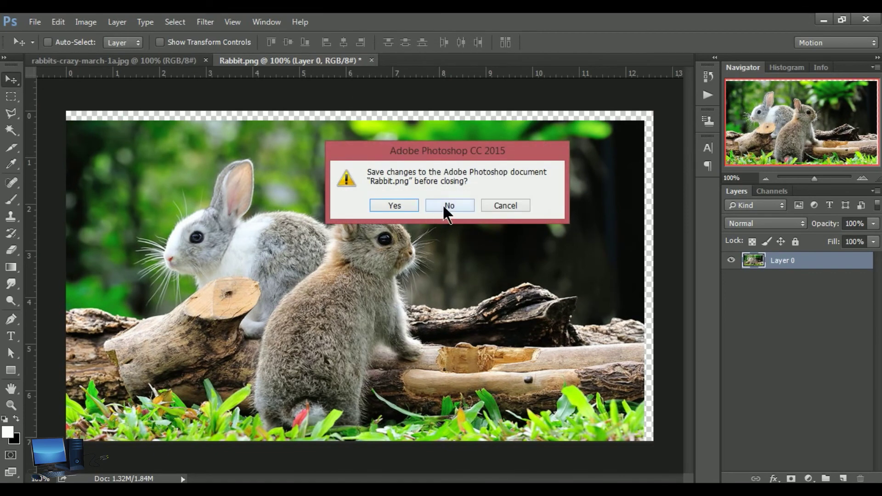
{"action": "left_click", "coordinate": [443, 205]}
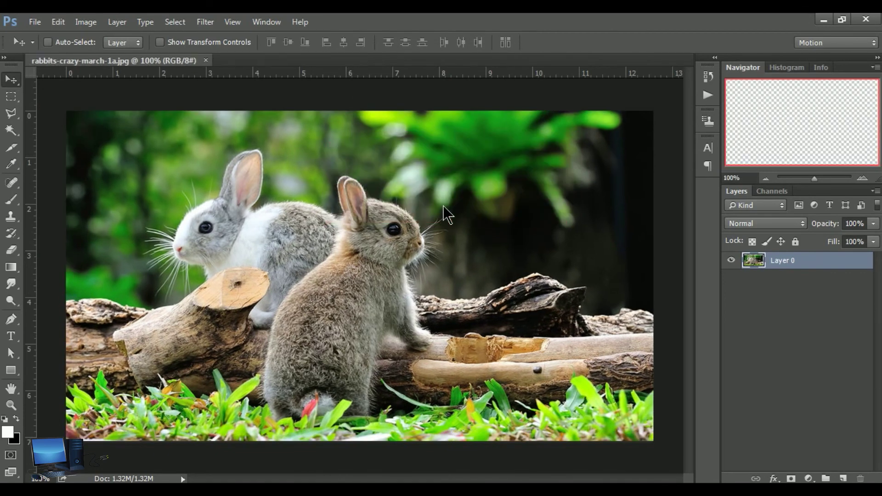
{"action": "left_click", "coordinate": [39, 26]}
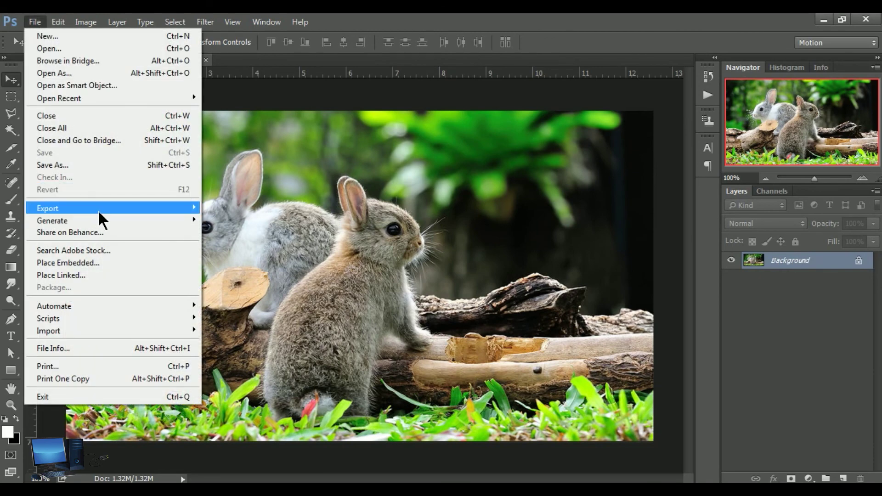
{"action": "mouse_move", "coordinate": [48, 208]}
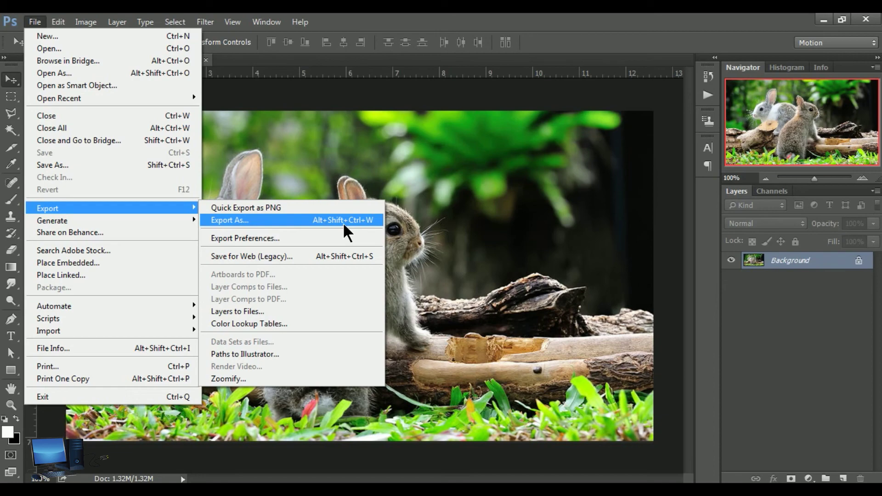
Step: In Export As, confirm PNG format, 100% scale and Bicubic resampling
{"action": "left_click", "coordinate": [252, 220]}
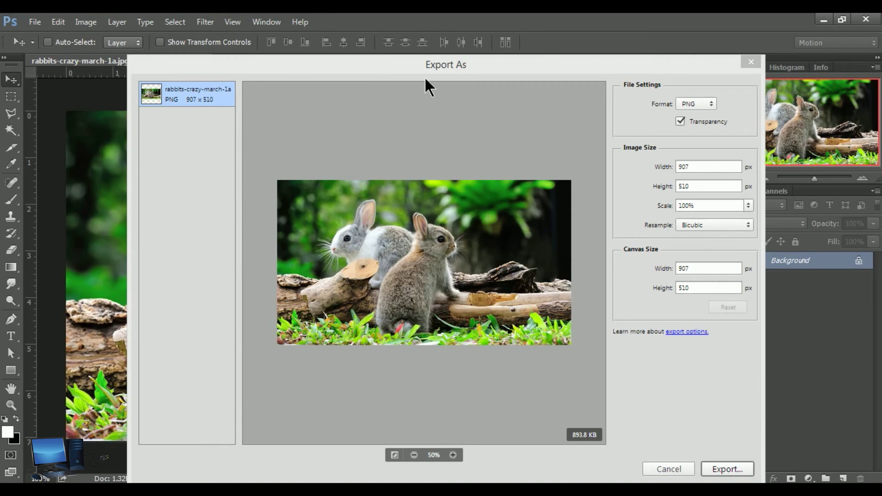
{"action": "left_click_drag", "start_coordinate": [412, 64], "coordinate": [383, 49]}
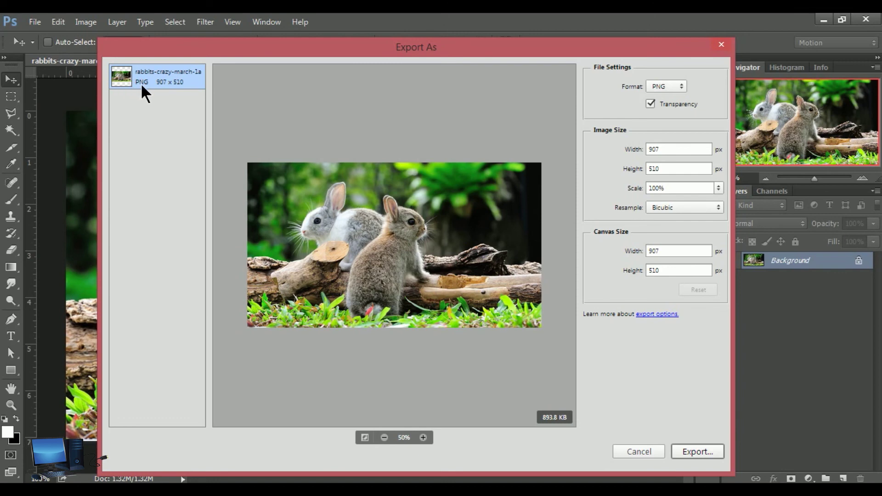
{"action": "left_click", "coordinate": [681, 88]}
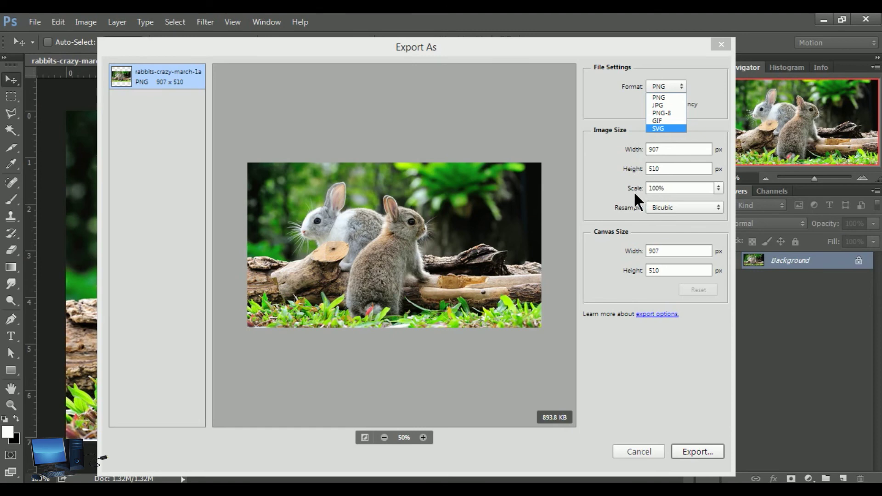
{"action": "left_click", "coordinate": [718, 187]}
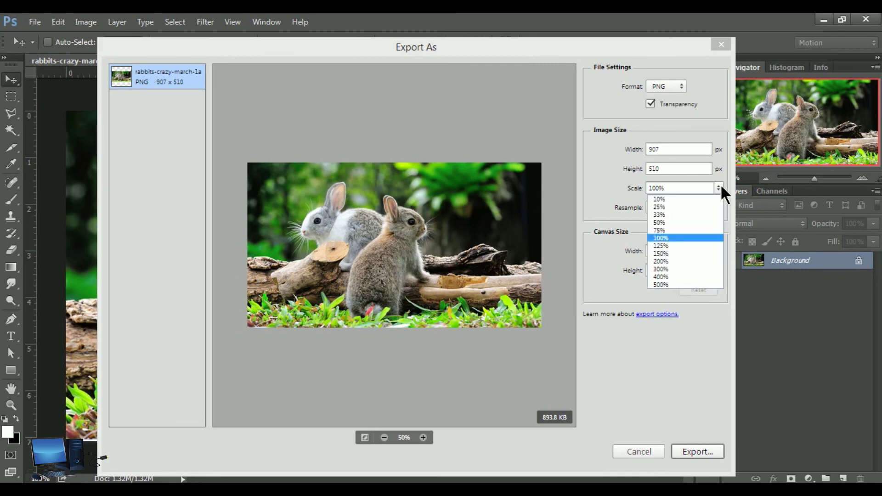
{"action": "left_click", "coordinate": [702, 168]}
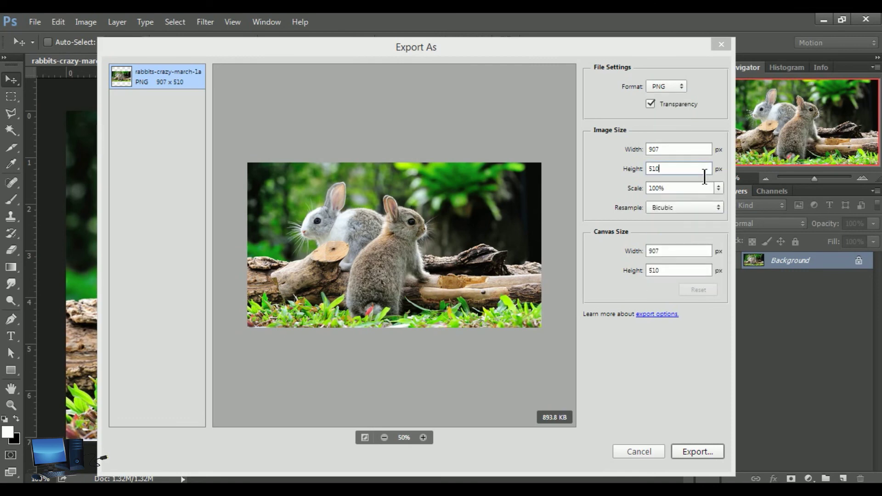
{"action": "left_click", "coordinate": [712, 208]}
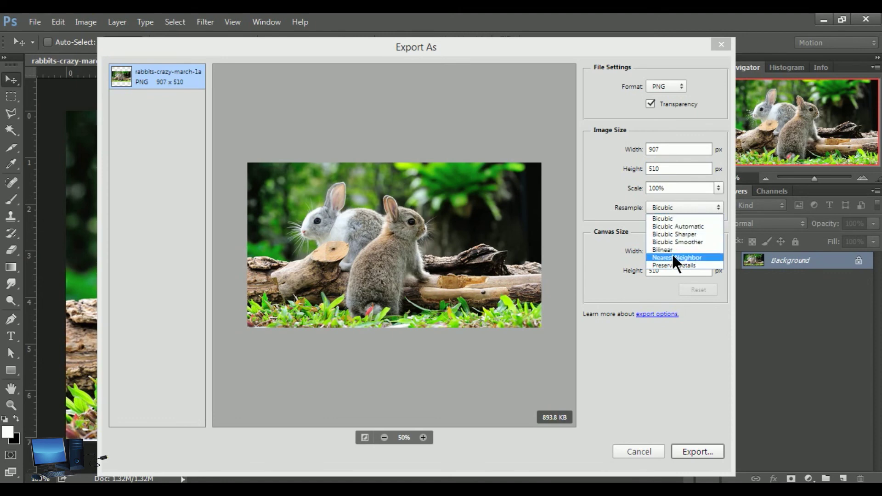
{"action": "left_click", "coordinate": [610, 256]}
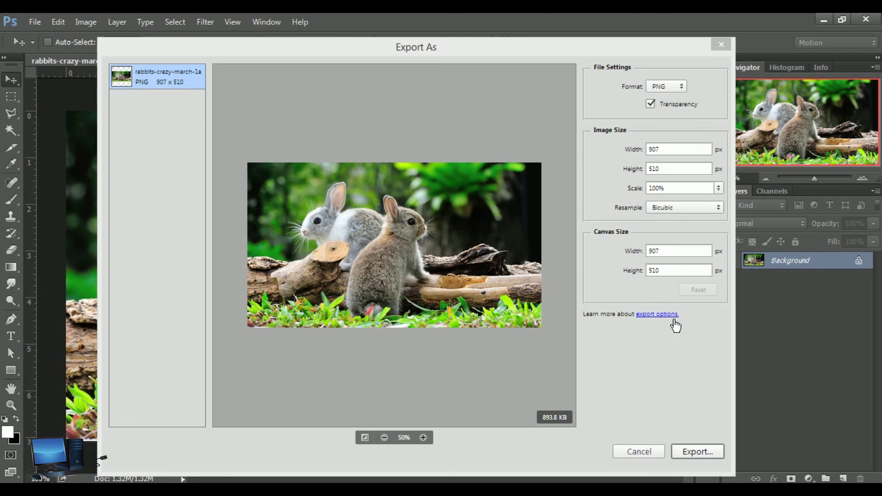
Step: Save the exported PNG as Rabbit 1 in New folder (2)
{"action": "left_click", "coordinate": [697, 450]}
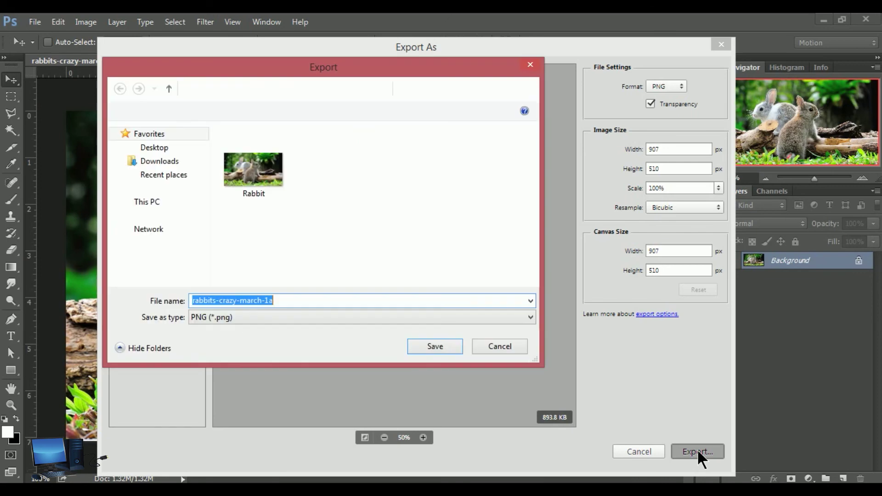
{"action": "left_click", "coordinate": [259, 173]}
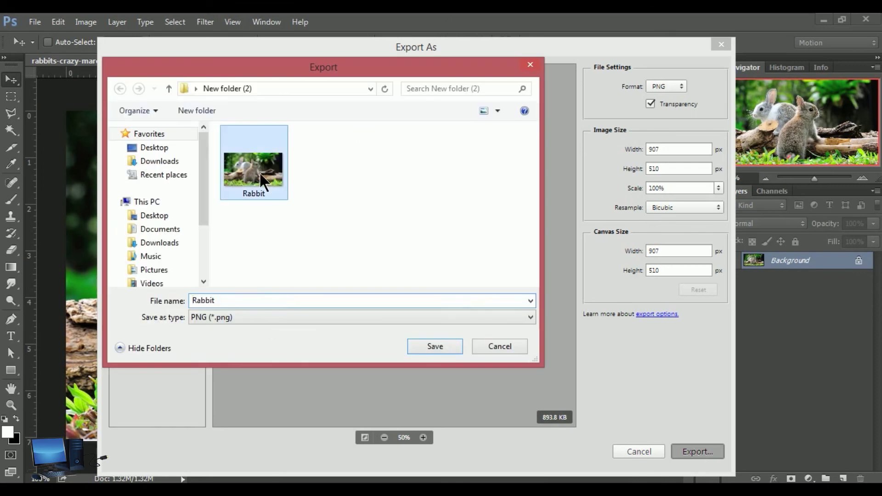
{"action": "double_click", "coordinate": [235, 308]}
{"action": "left_click", "coordinate": [236, 309]}
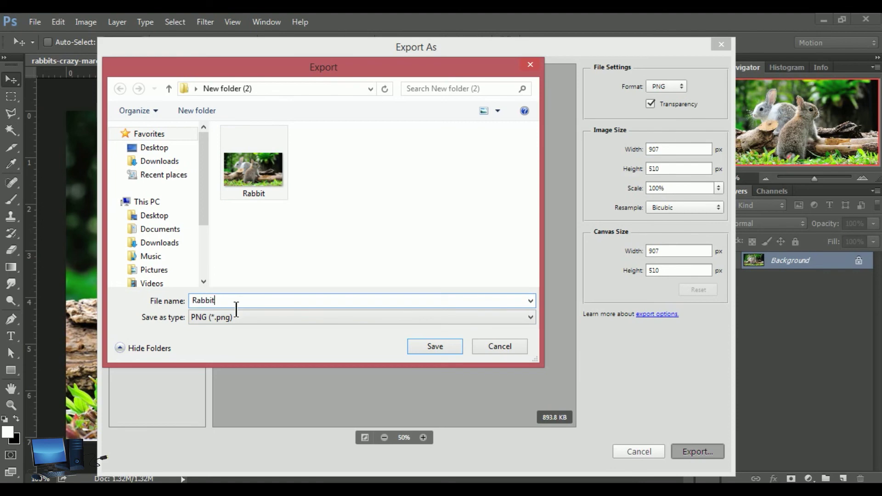
{"action": "type", "text": " 1"}
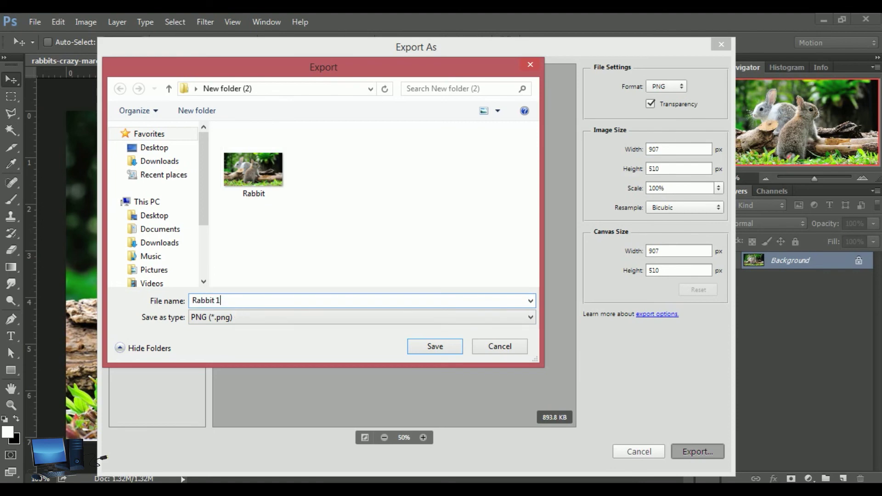
{"action": "left_click", "coordinate": [440, 348]}
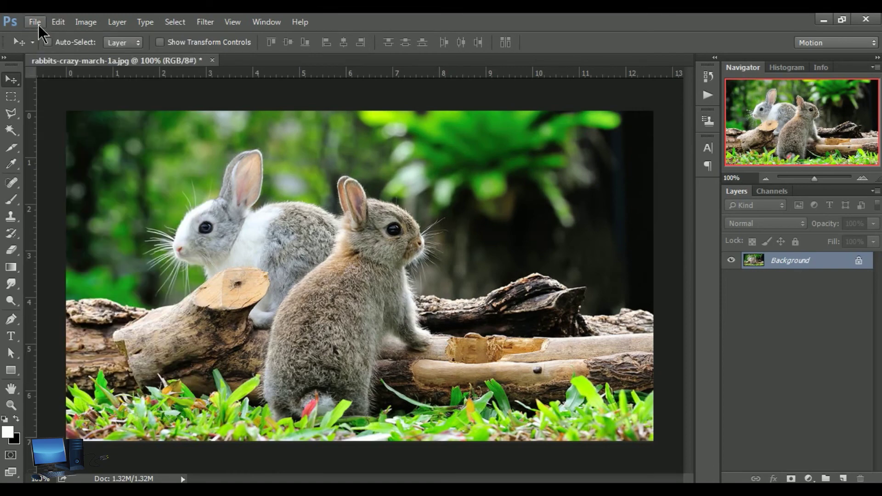
{"action": "left_click", "coordinate": [37, 25]}
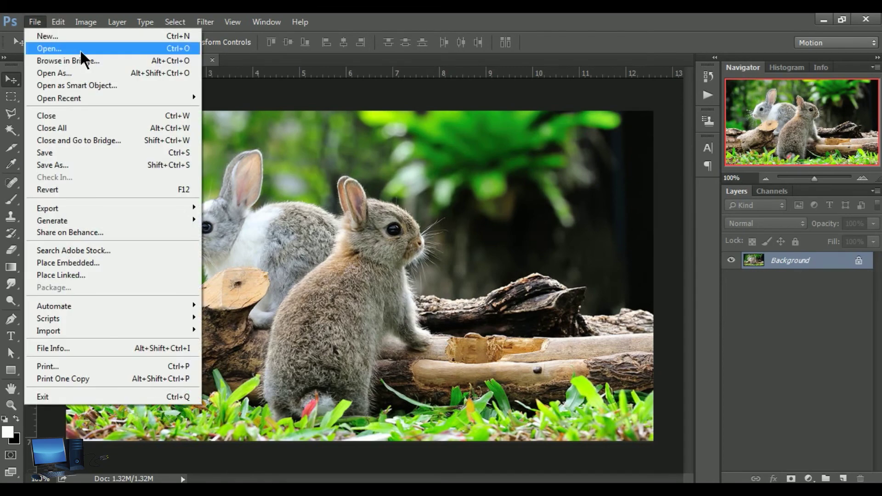
{"action": "left_click", "coordinate": [80, 49]}
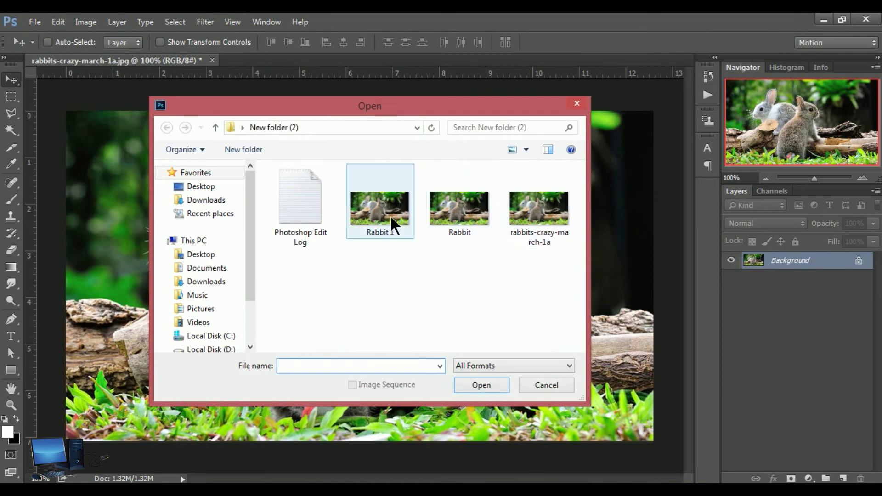
{"action": "left_click", "coordinate": [380, 208]}
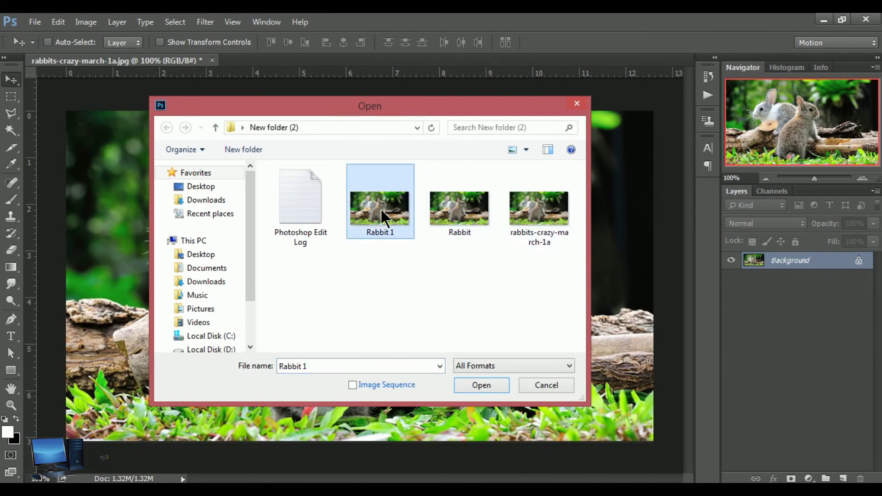
{"action": "left_click", "coordinate": [487, 385]}
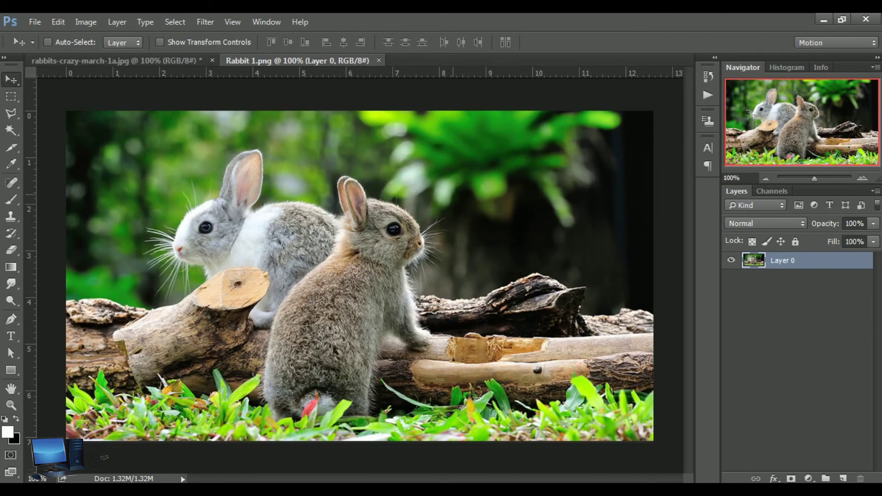
{"action": "left_click_drag", "start_coordinate": [473, 128], "coordinate": [460, 184]}
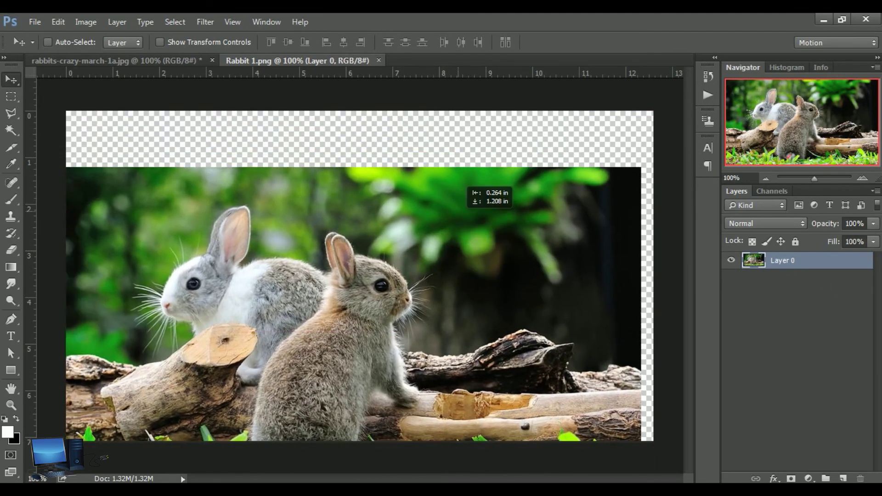
{"action": "left_click_drag", "start_coordinate": [455, 221], "coordinate": [428, 200]}
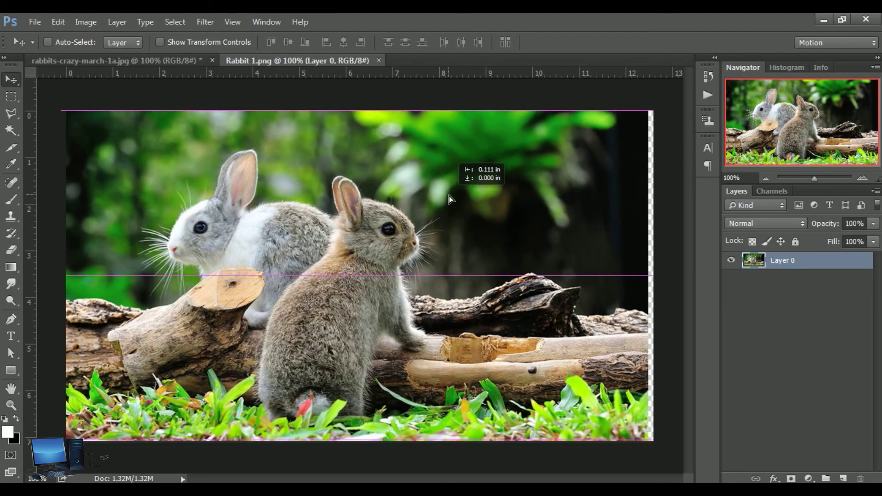
{"action": "left_click_drag", "start_coordinate": [429, 200], "coordinate": [448, 195]}
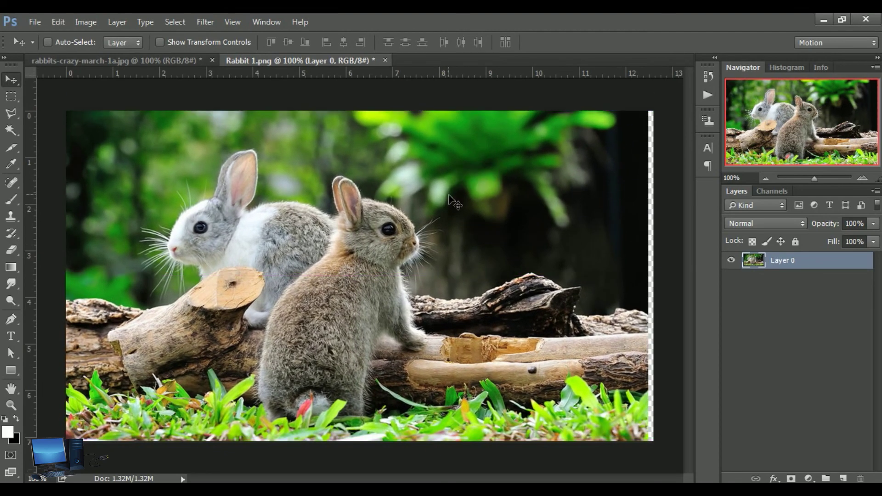
{"action": "left_click", "coordinate": [129, 56]}
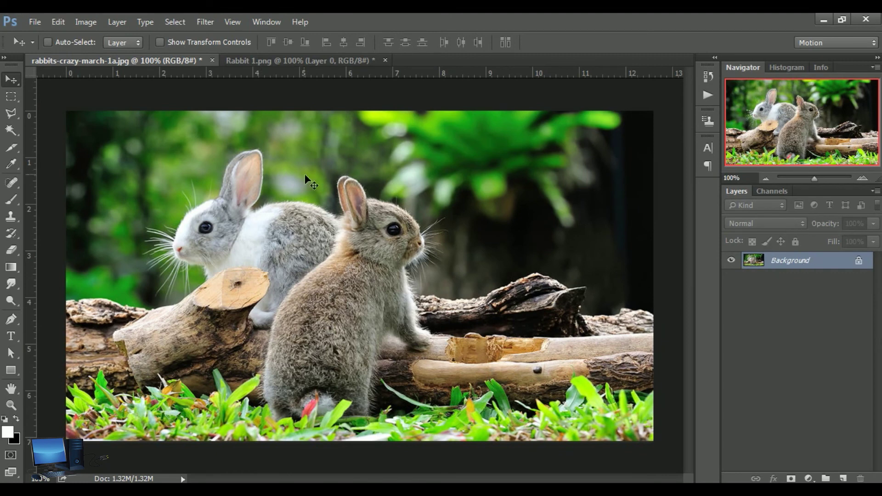
{"action": "left_click", "coordinate": [321, 61]}
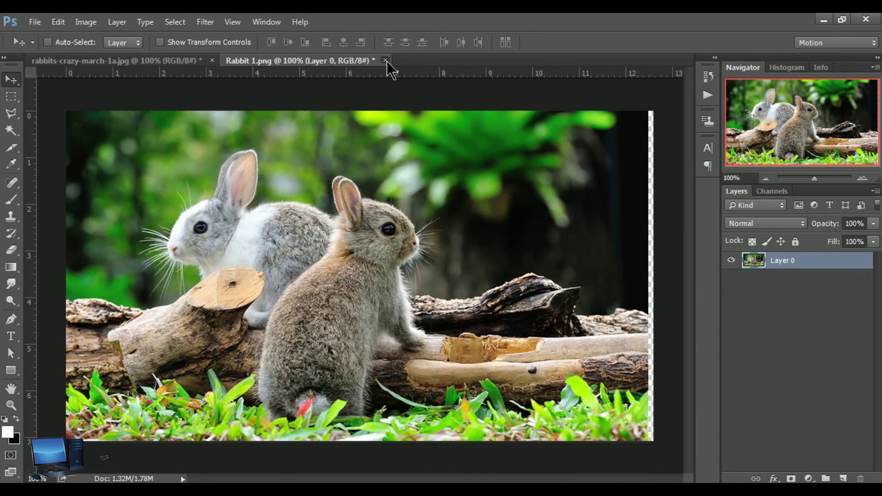
{"action": "left_click", "coordinate": [385, 60]}
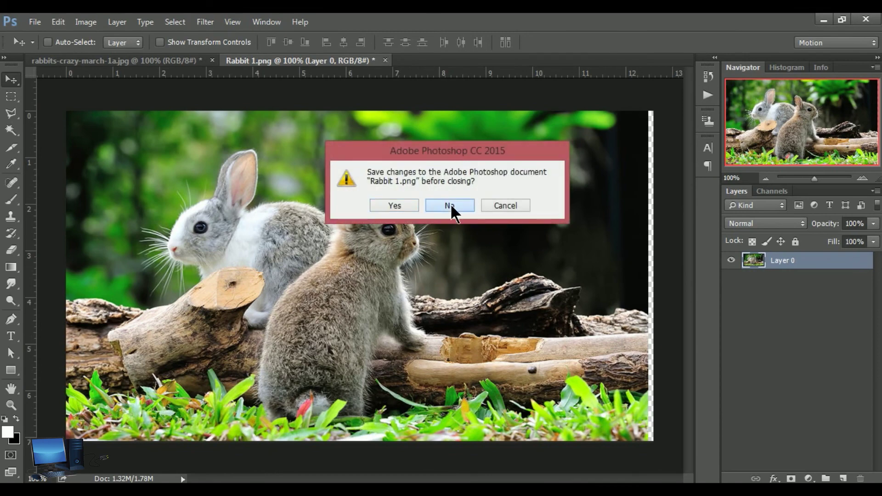
{"action": "left_click", "coordinate": [450, 206]}
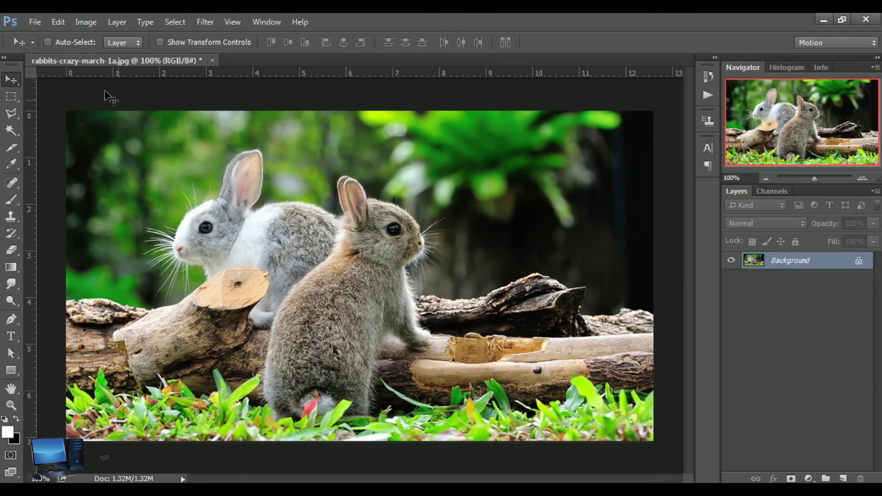
{"action": "left_click", "coordinate": [36, 25]}
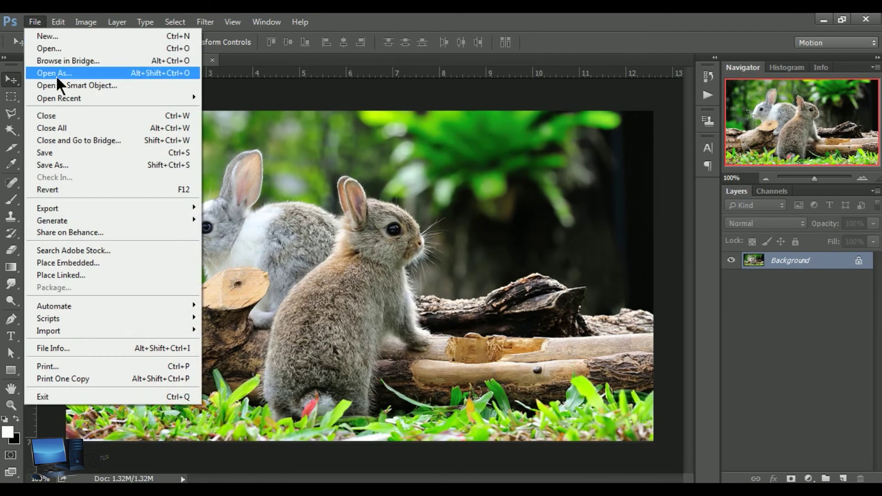
{"action": "mouse_move", "coordinate": [48, 208]}
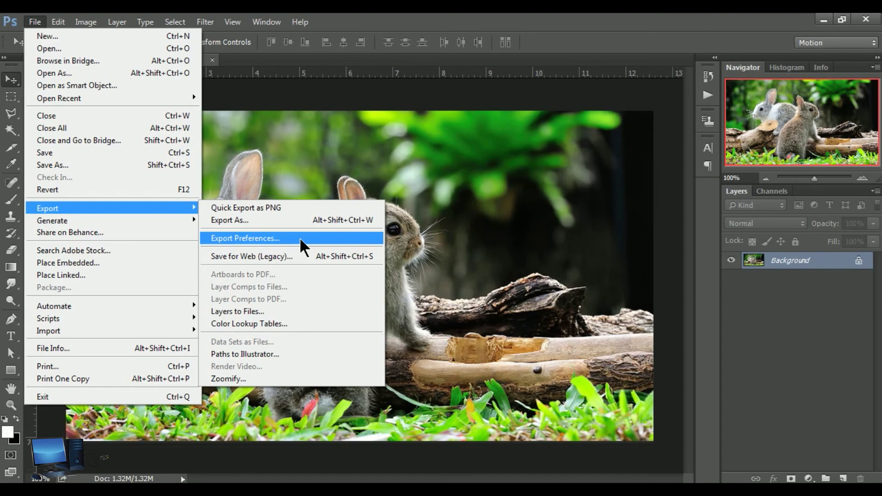
Step: Review the Export Preferences page, then switch to the General preferences page
{"action": "left_click", "coordinate": [299, 237]}
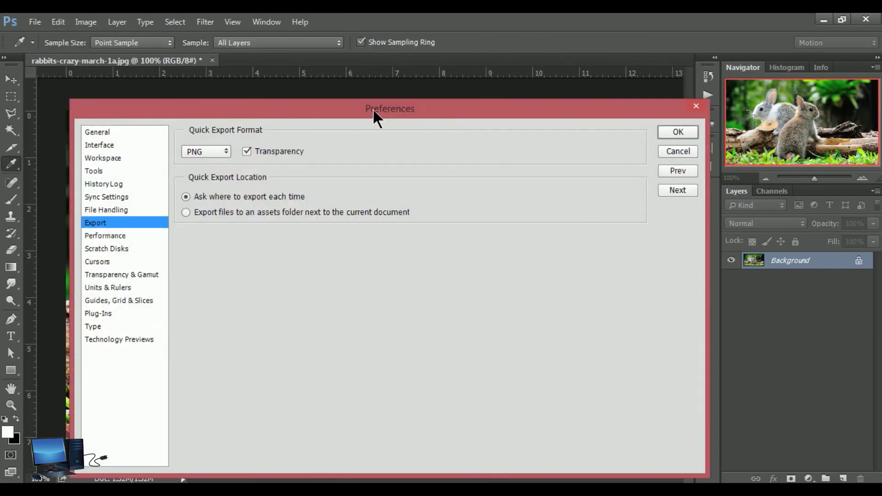
{"action": "left_click_drag", "start_coordinate": [335, 110], "coordinate": [338, 87]}
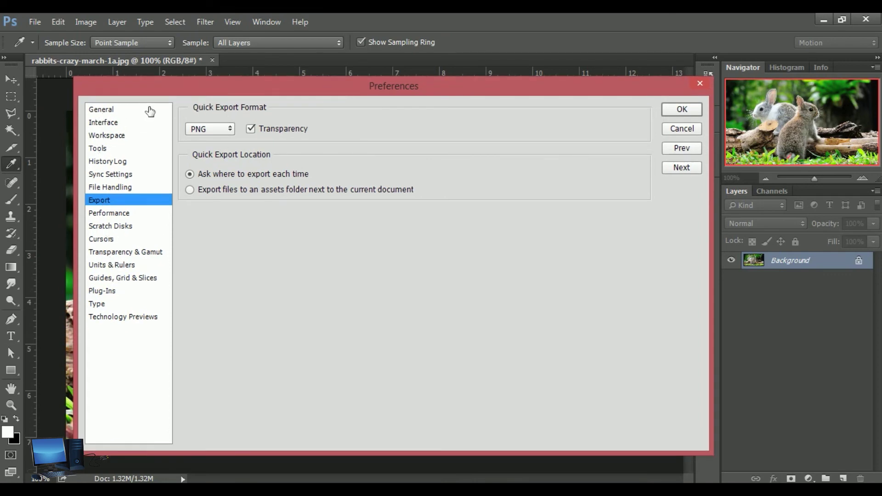
{"action": "left_click", "coordinate": [122, 114]}
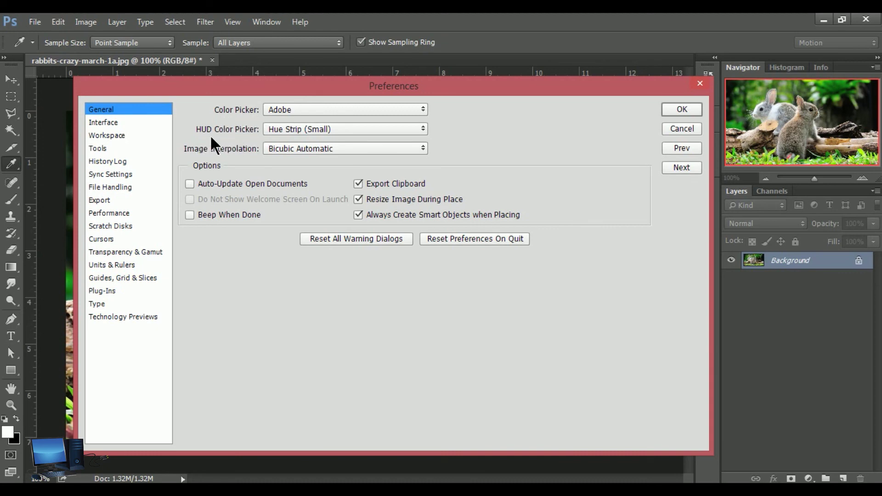
Step: Keep the Adobe color picker, Hue Strip (Small) HUD and Bicubic Automatic; toggle the beep option
{"action": "left_click", "coordinate": [420, 107]}
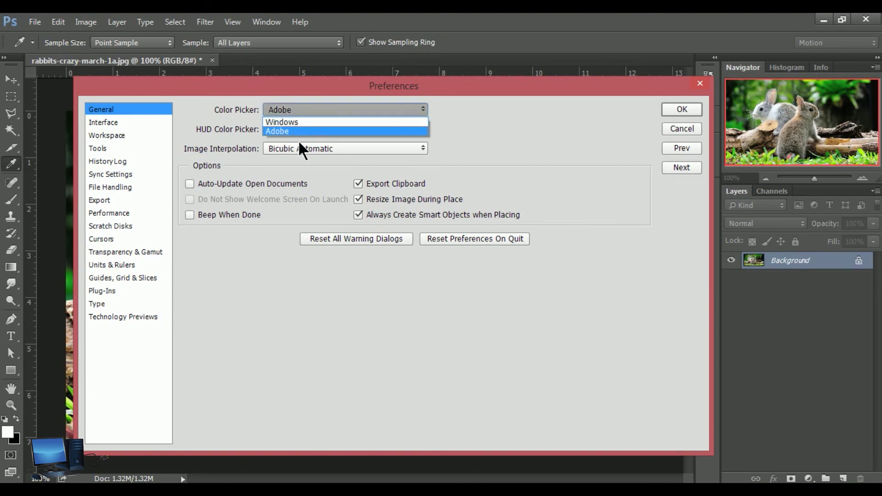
{"action": "left_click", "coordinate": [472, 136]}
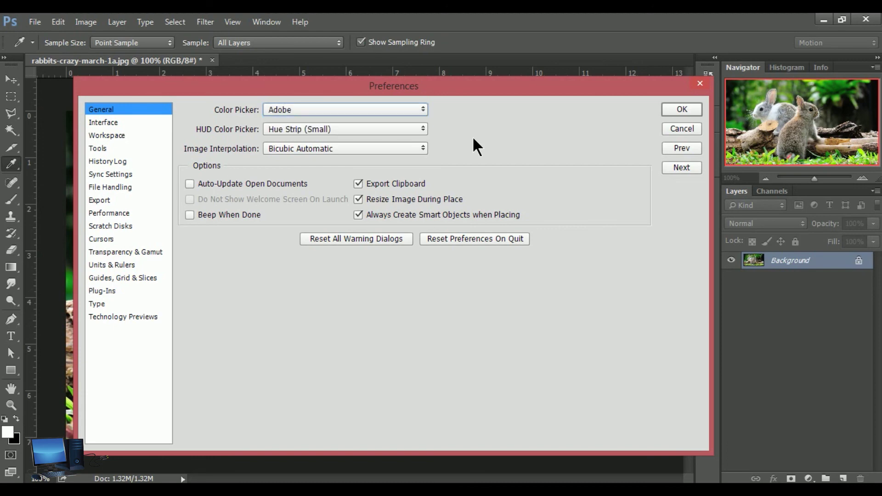
{"action": "left_click", "coordinate": [424, 131]}
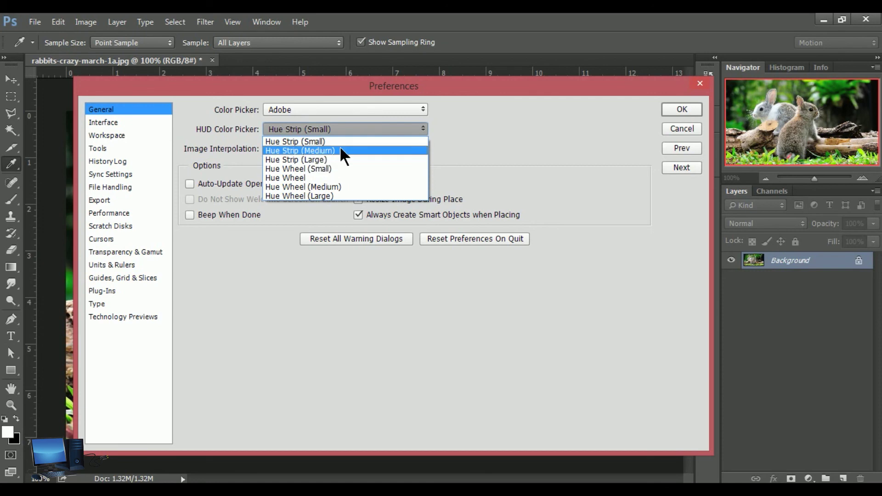
{"action": "left_click", "coordinate": [497, 116]}
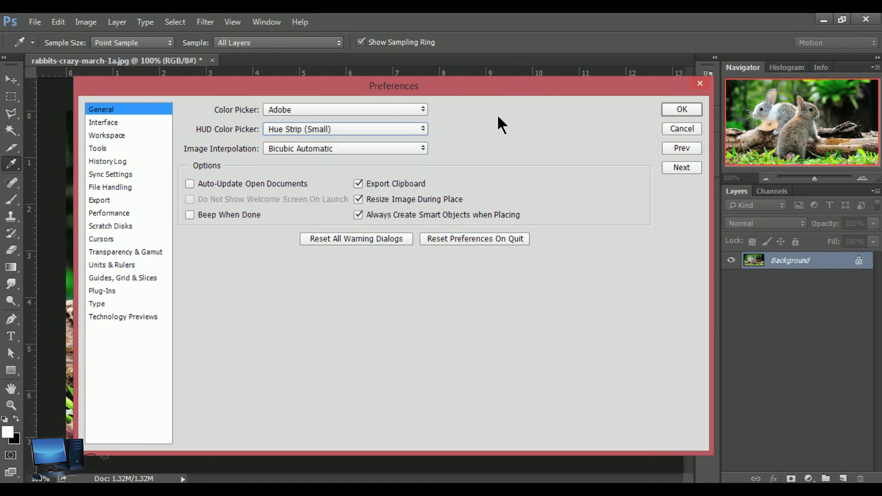
{"action": "left_click", "coordinate": [422, 148]}
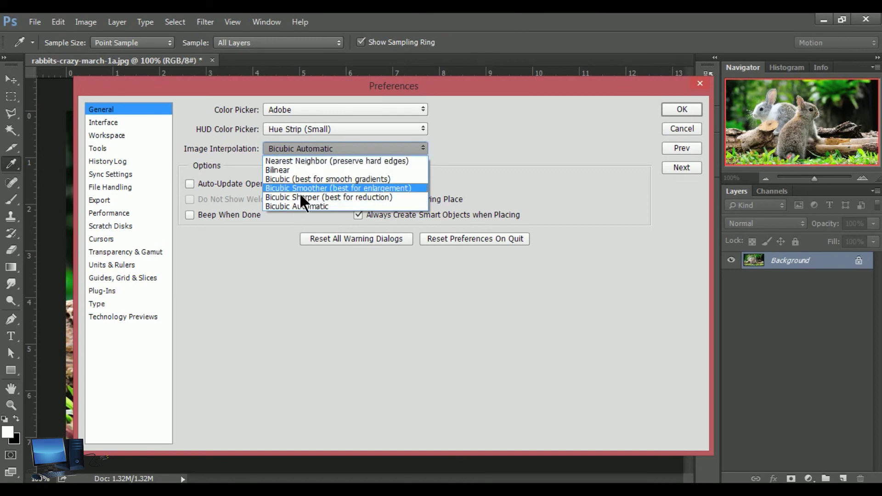
{"action": "key", "text": "Escape"}
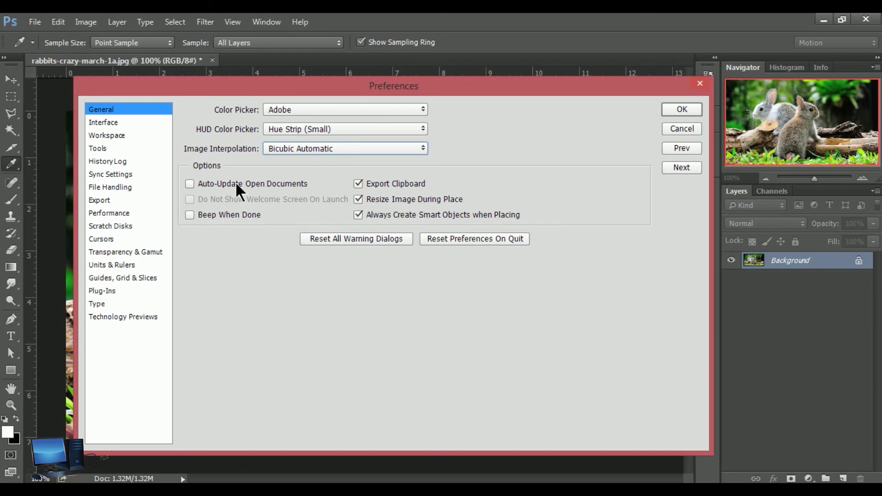
{"action": "left_click", "coordinate": [188, 184]}
{"action": "left_click", "coordinate": [187, 184]}
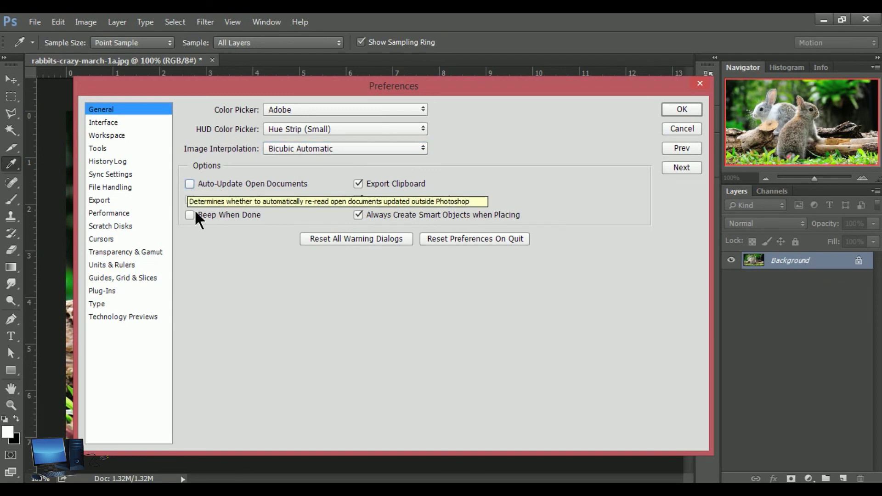
{"action": "left_click", "coordinate": [189, 213]}
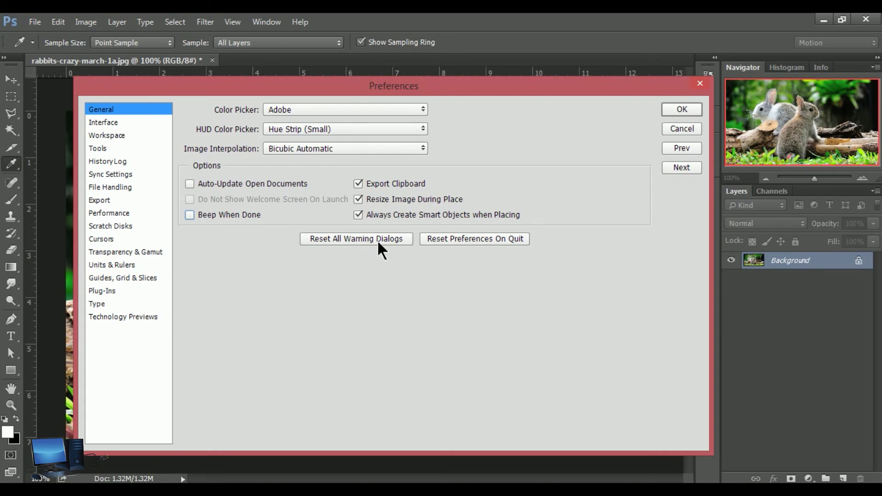
Step: Reset all warning dialogs and answer the Reset Preferences On Quit prompt
{"action": "left_click", "coordinate": [353, 245]}
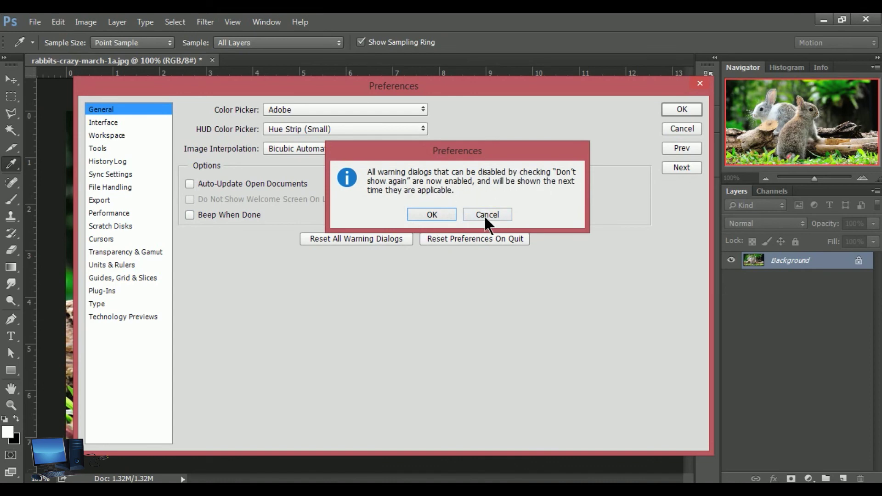
{"action": "left_click", "coordinate": [488, 214]}
{"action": "left_click", "coordinate": [475, 239]}
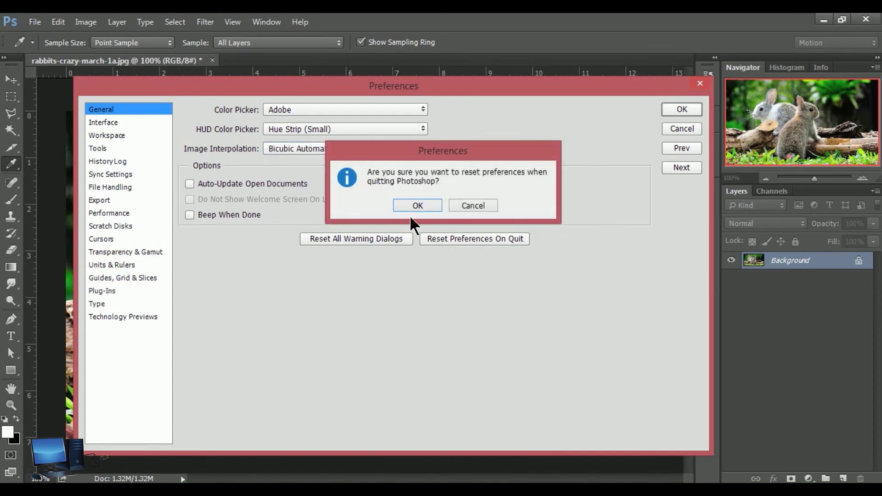
{"action": "left_click", "coordinate": [474, 205]}
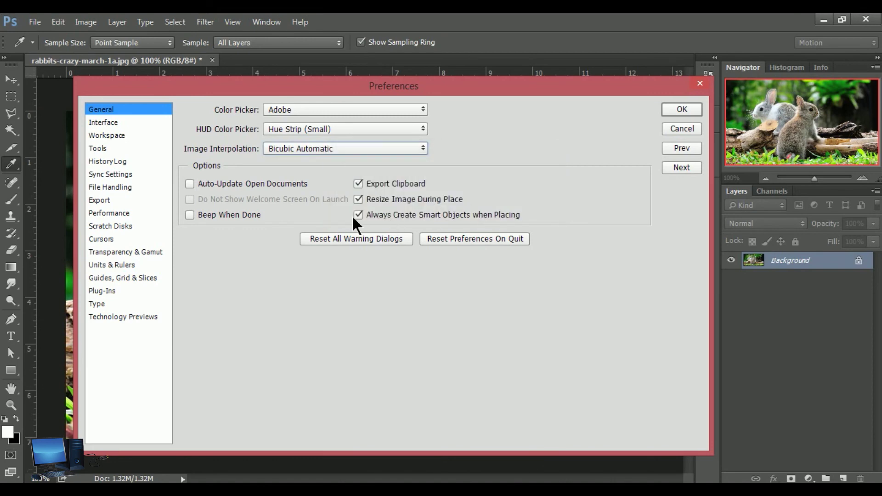
Step: On the Interface page, try each colour theme and settle on dark grey
{"action": "left_click", "coordinate": [121, 123]}
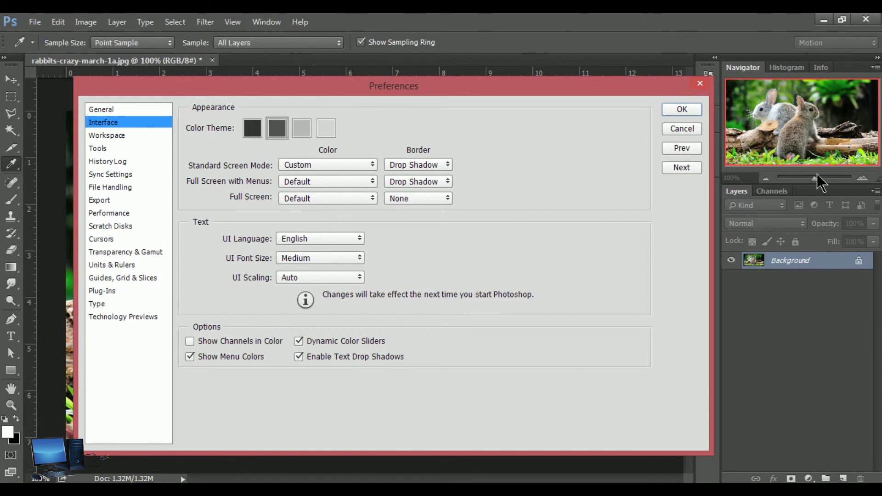
{"action": "left_click", "coordinate": [248, 136]}
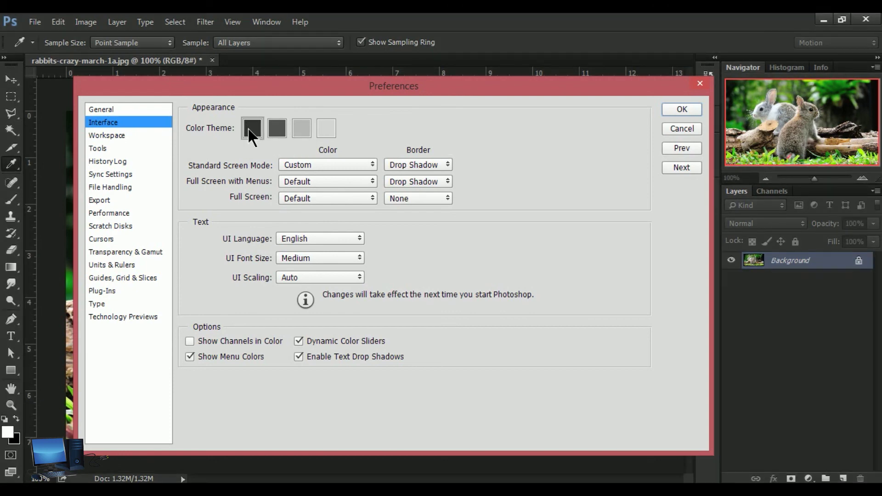
{"action": "left_click", "coordinate": [276, 129]}
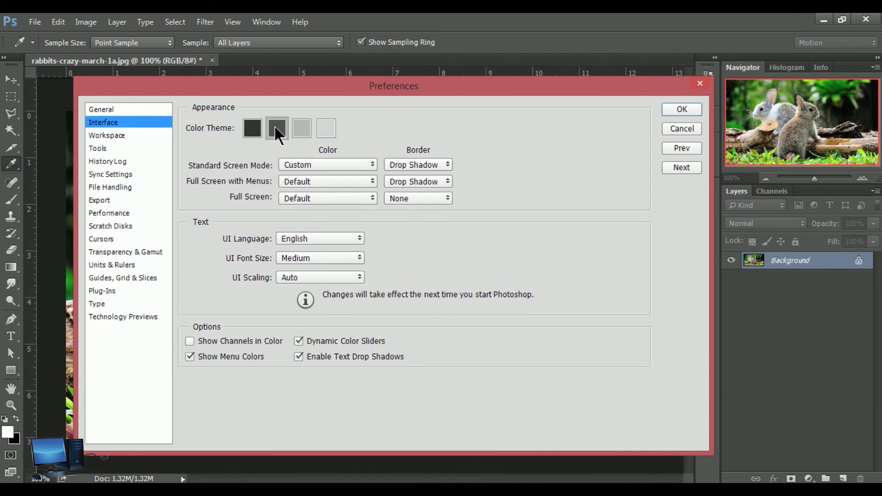
{"action": "left_click", "coordinate": [301, 130]}
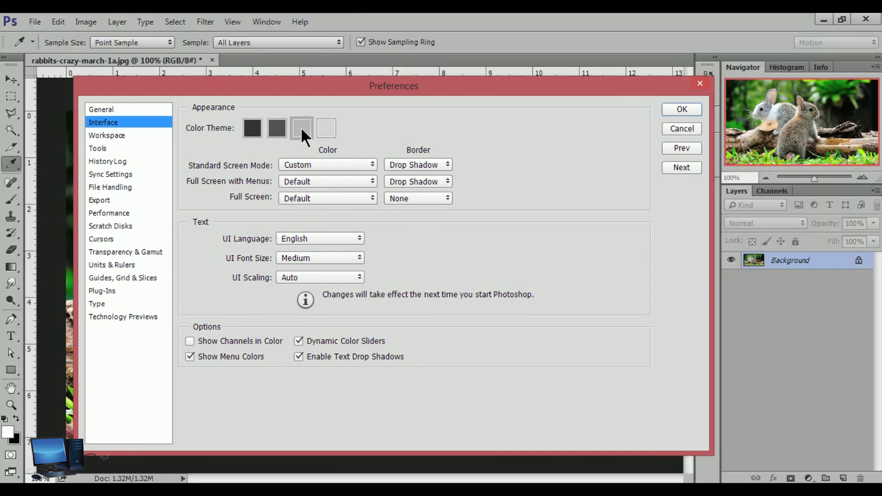
{"action": "left_click", "coordinate": [325, 129]}
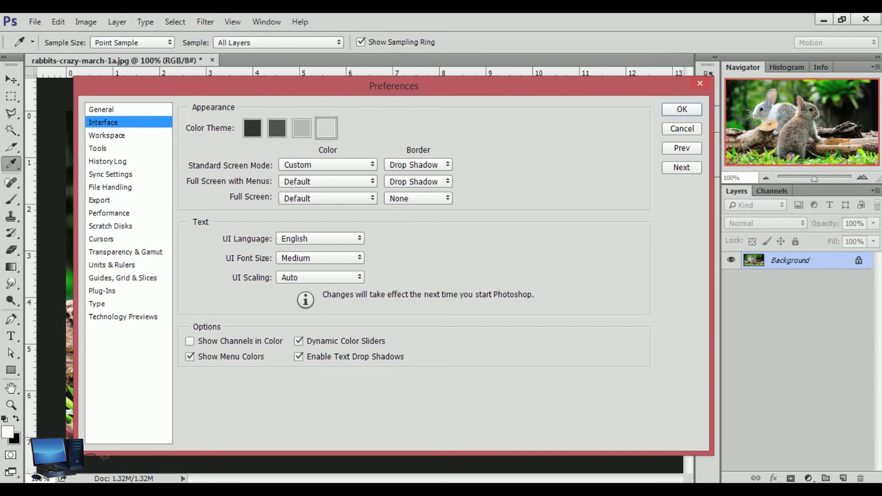
{"action": "left_click", "coordinate": [275, 129]}
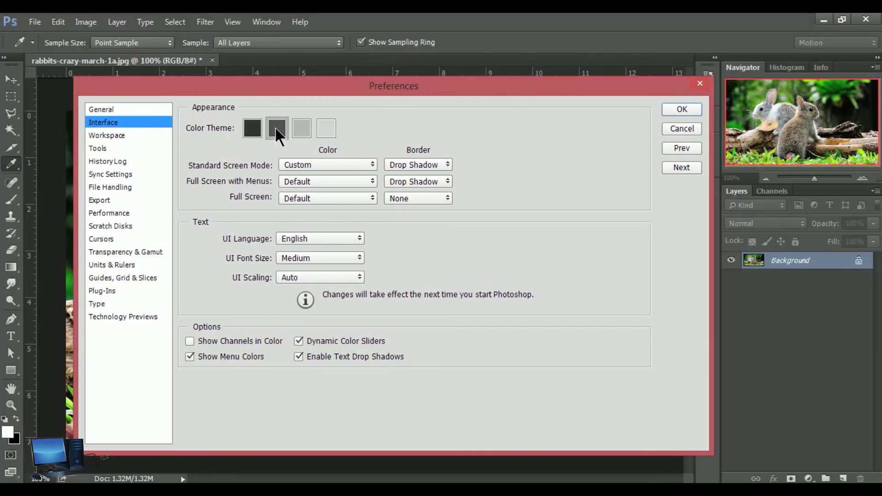
Step: Set the Standard Screen Mode background colour to Default after trying Black
{"action": "left_click", "coordinate": [373, 166]}
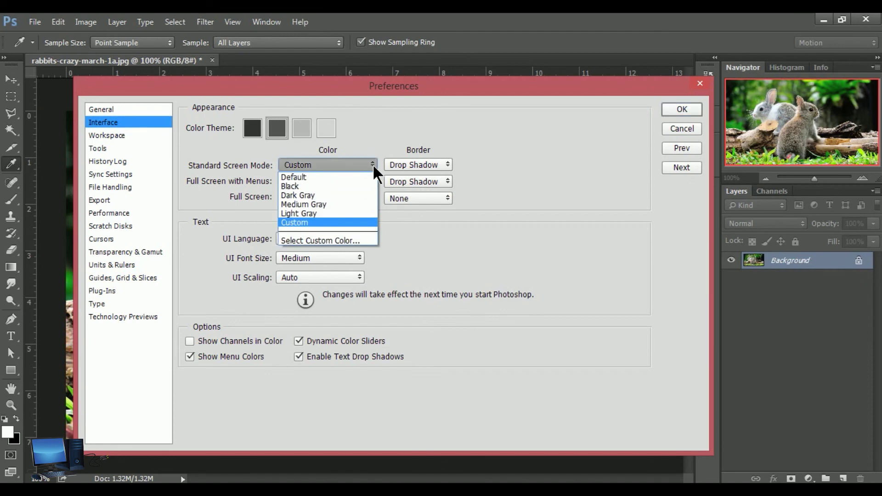
{"action": "left_click", "coordinate": [325, 186]}
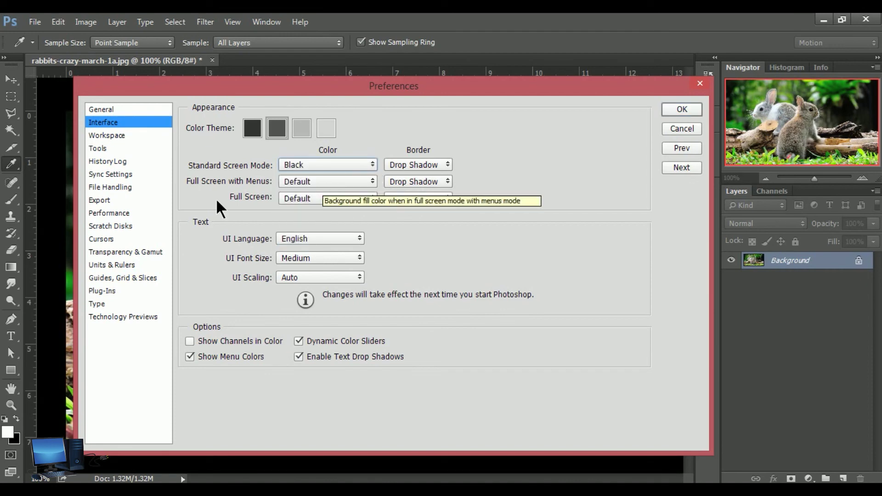
{"action": "left_click", "coordinate": [371, 165]}
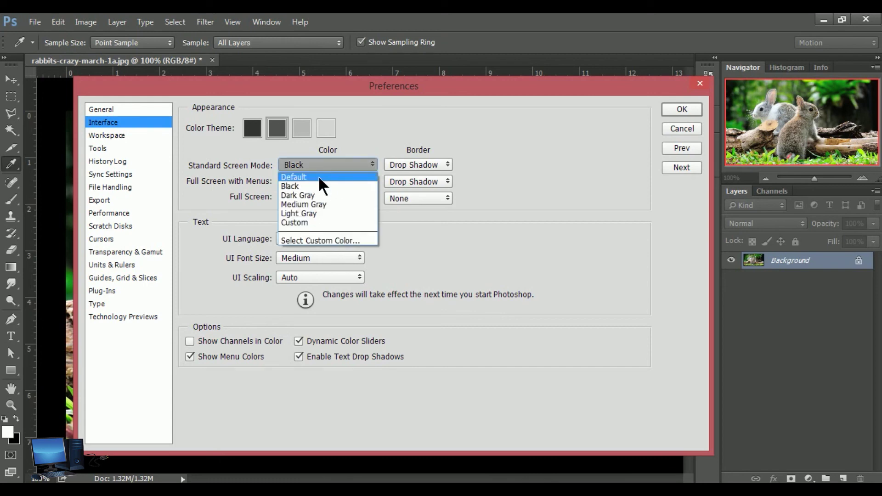
{"action": "left_click", "coordinate": [318, 177]}
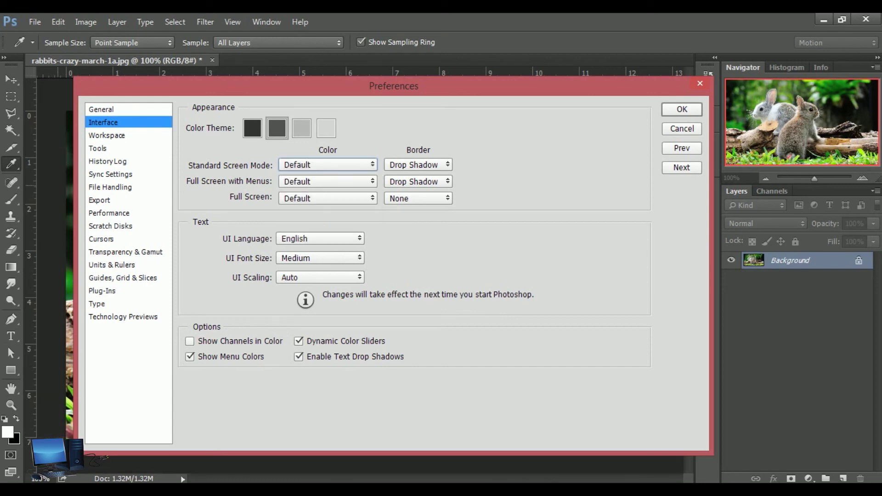
{"action": "left_click", "coordinate": [371, 162]}
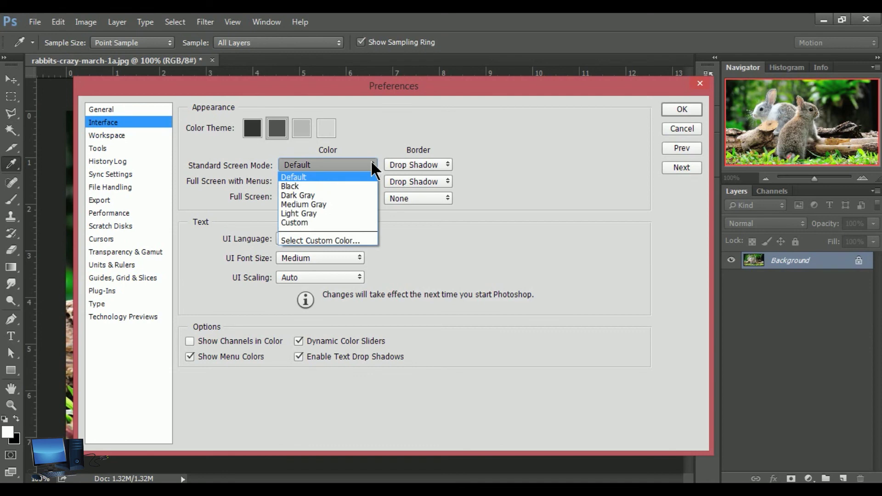
{"action": "left_click", "coordinate": [318, 186]}
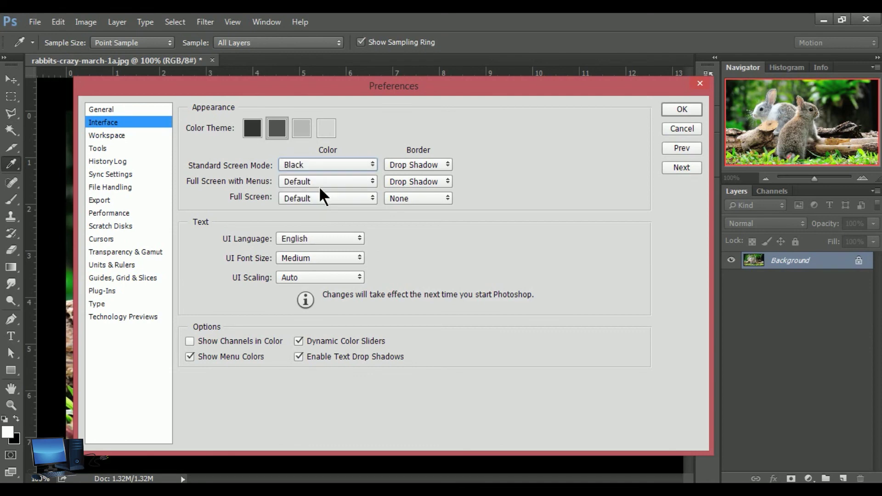
{"action": "left_click", "coordinate": [373, 164]}
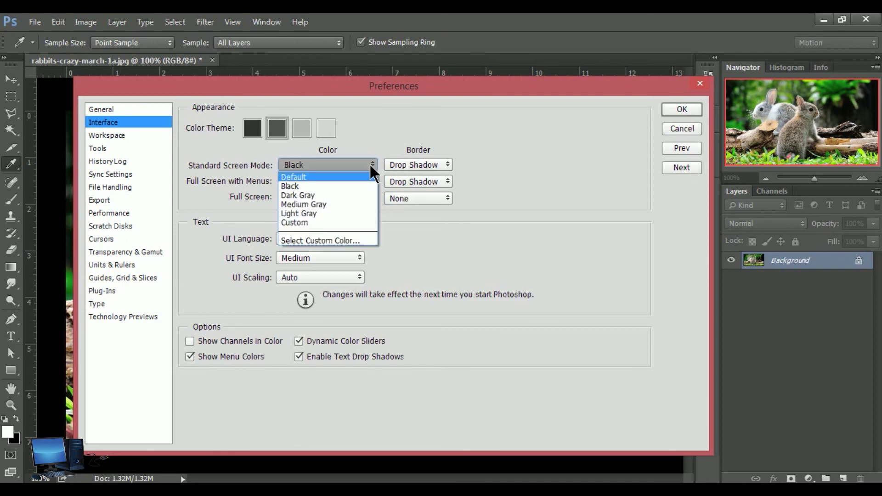
{"action": "left_click", "coordinate": [313, 179]}
Step: Keep the Full Screen with Menus background at Default and the language English
{"action": "left_click", "coordinate": [373, 182]}
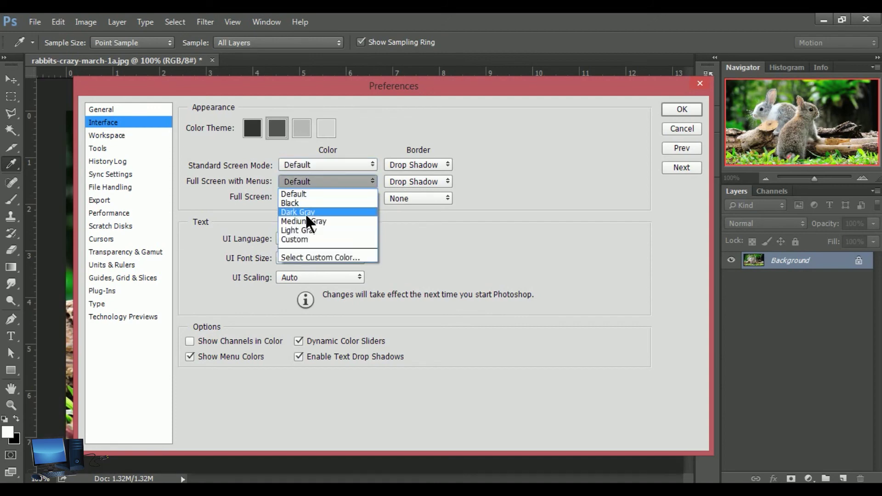
{"action": "left_click", "coordinate": [302, 203]}
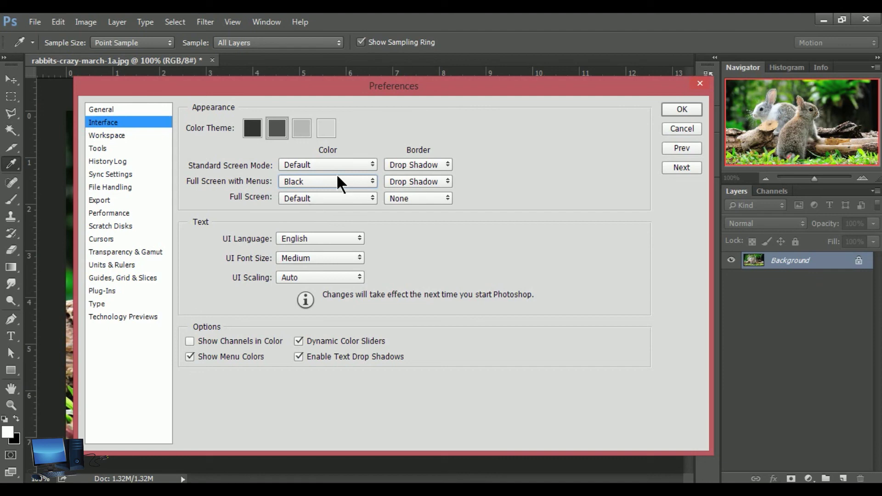
{"action": "left_click", "coordinate": [372, 180]}
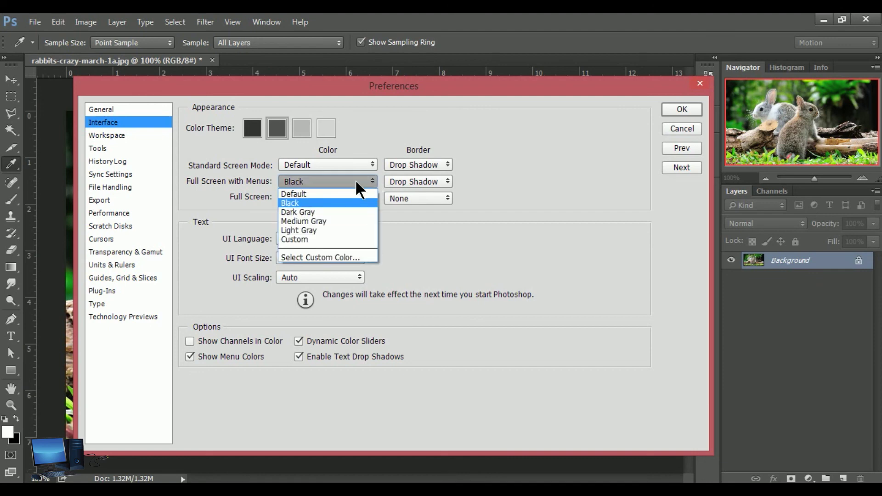
{"action": "left_click", "coordinate": [306, 195]}
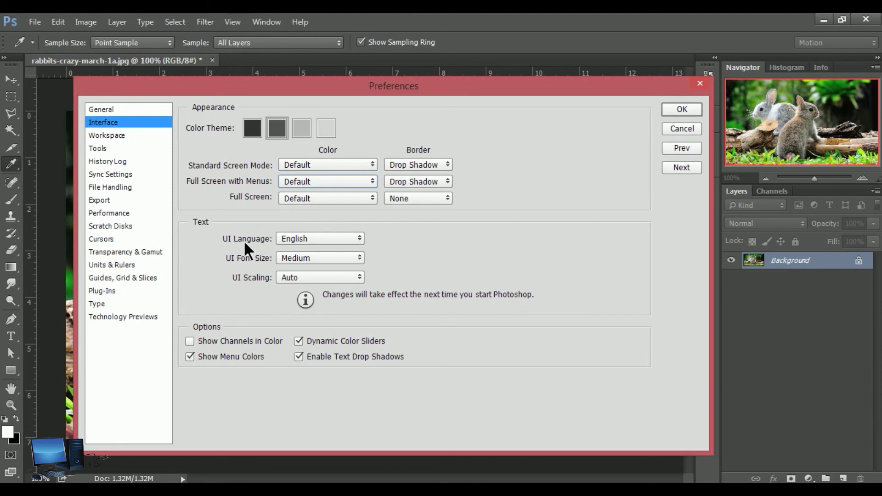
{"action": "left_click", "coordinate": [357, 238]}
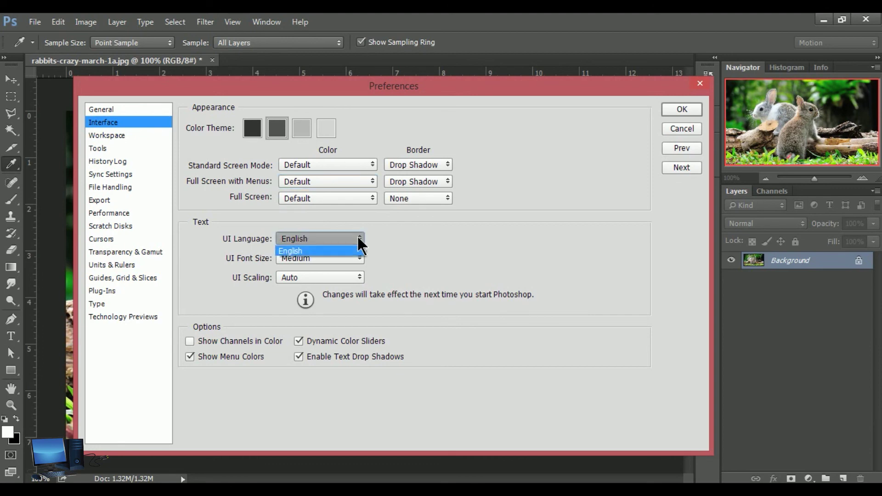
{"action": "left_click", "coordinate": [290, 251]}
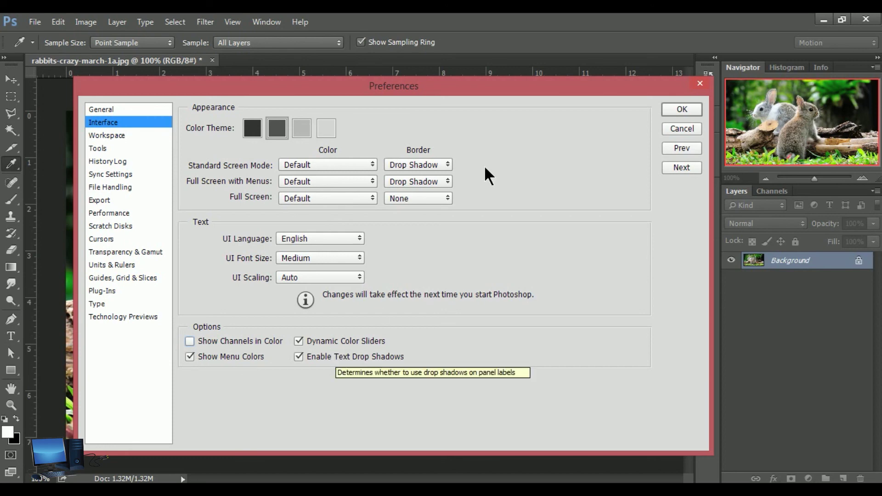
Step: Keep Drop Shadow borders for standard and menu modes, and no border for full screen
{"action": "left_click", "coordinate": [444, 162]}
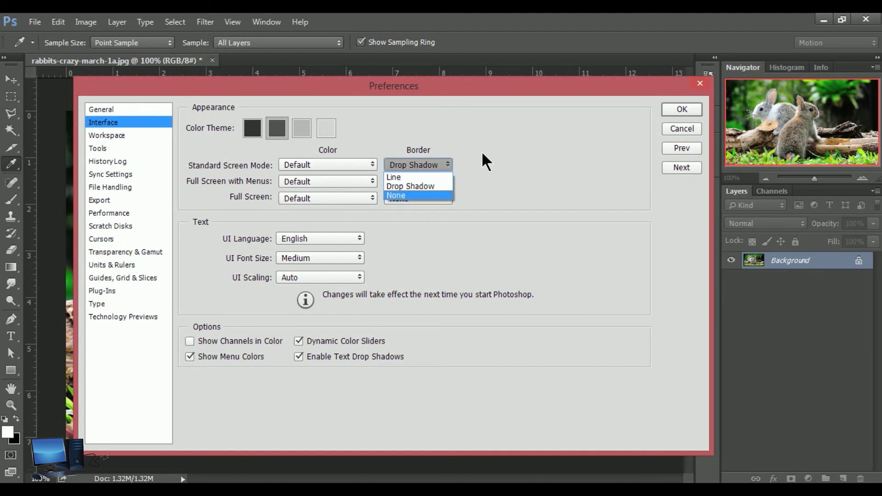
{"action": "left_click", "coordinate": [482, 157]}
{"action": "left_click", "coordinate": [447, 180]}
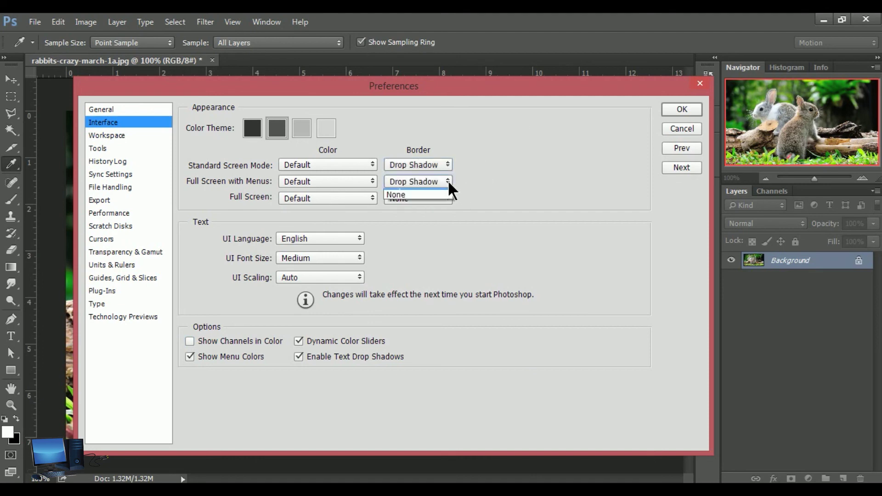
{"action": "left_click", "coordinate": [505, 172]}
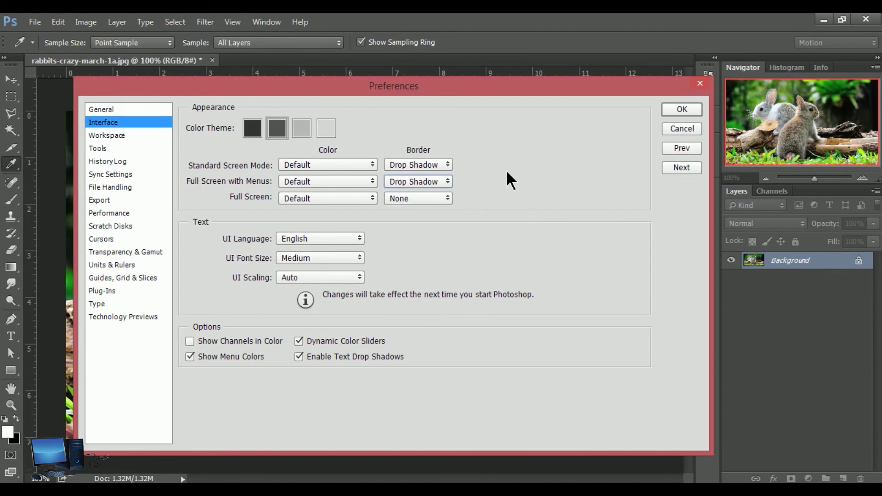
{"action": "left_click", "coordinate": [448, 198]}
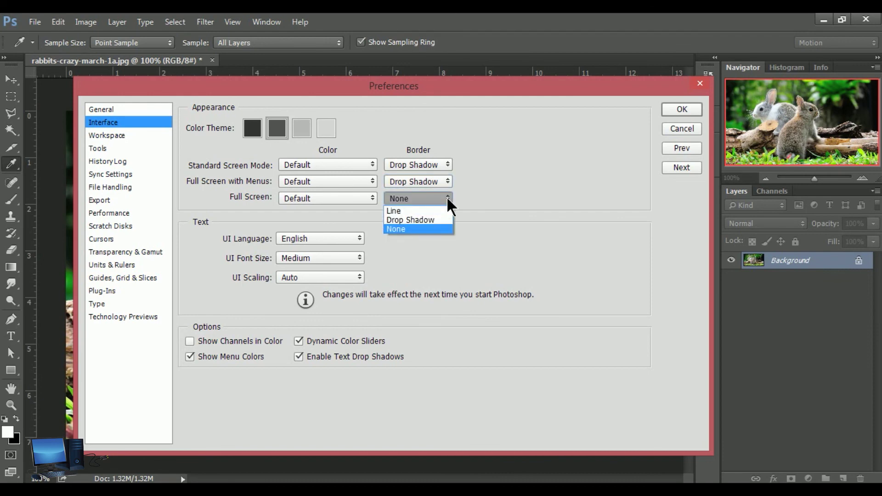
{"action": "left_click", "coordinate": [549, 169]}
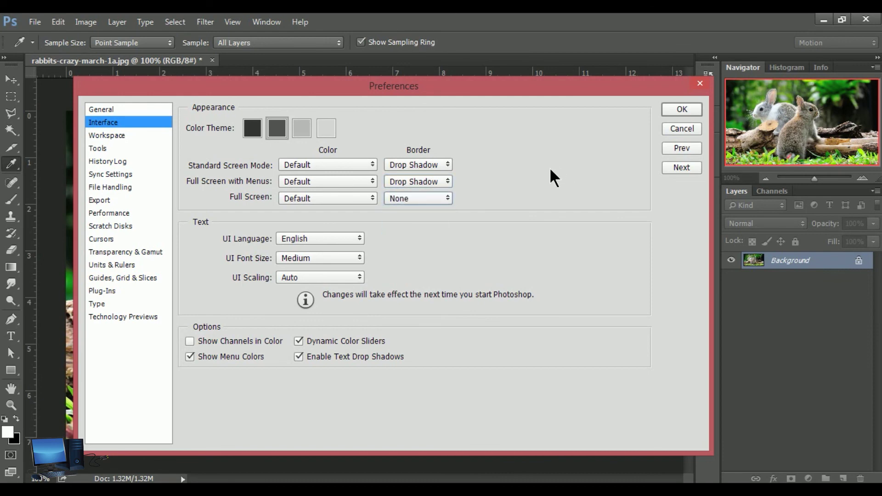
Step: On the Workspace preferences page, toggle Auto-Collapse Iconic Panels on and back off
{"action": "left_click", "coordinate": [137, 140]}
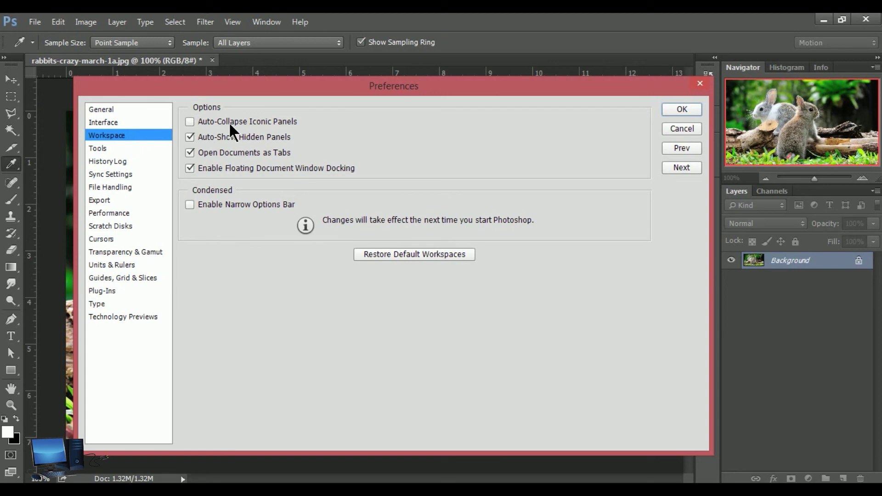
{"action": "left_click", "coordinate": [192, 119]}
{"action": "left_click", "coordinate": [189, 122]}
Step: Show the Tools preferences page, then move on to the History Log page
{"action": "left_click", "coordinate": [114, 152]}
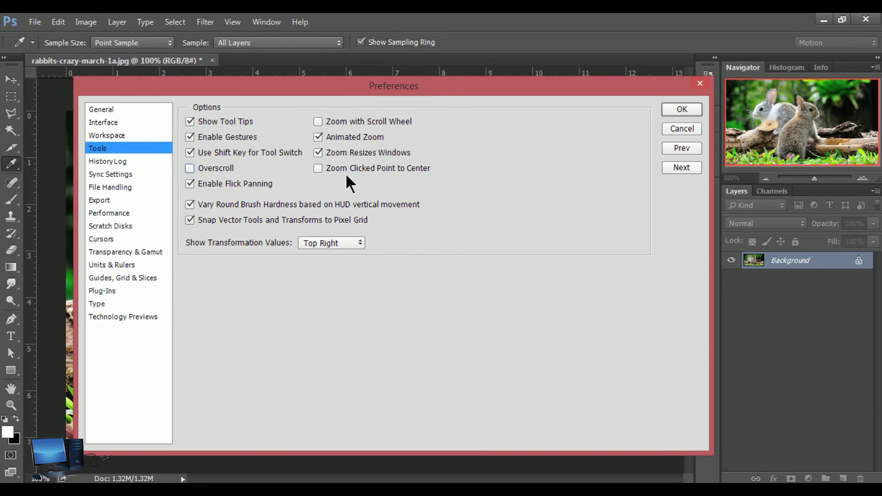
{"action": "left_click", "coordinate": [142, 167]}
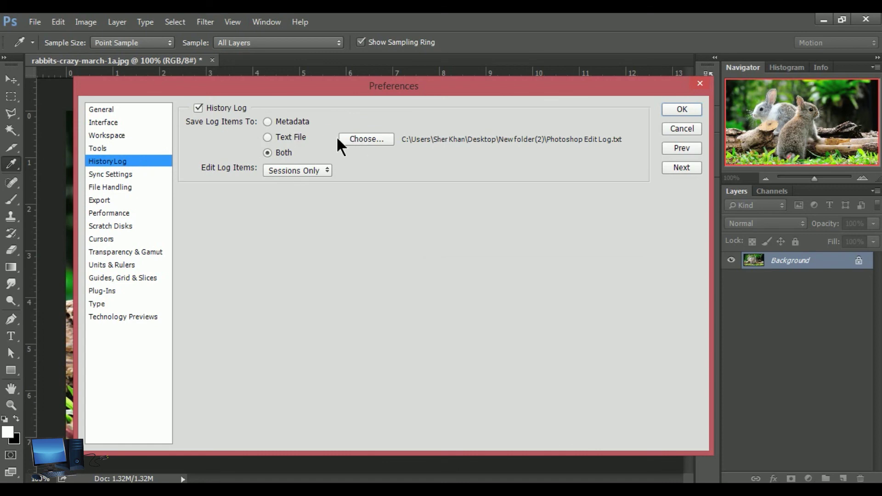
Step: Try the Metadata and Text File log-saving options, cancelling the log file location dialog
{"action": "left_click", "coordinate": [267, 121]}
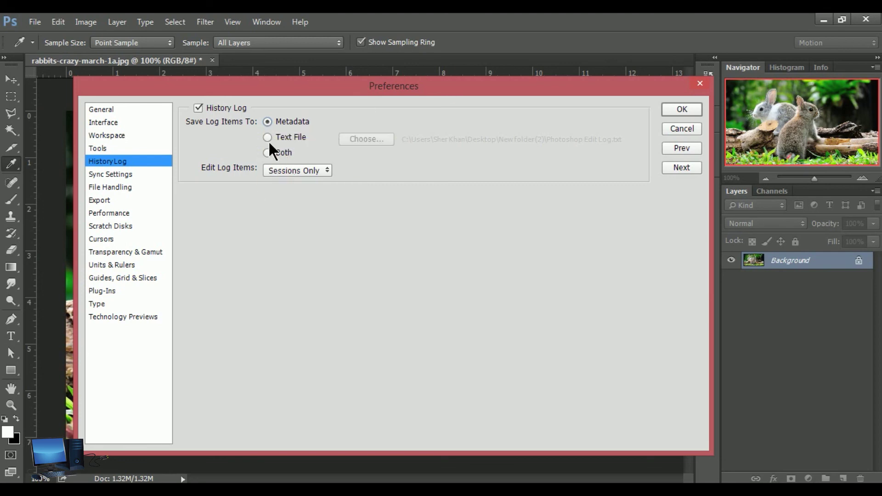
{"action": "left_click", "coordinate": [267, 138]}
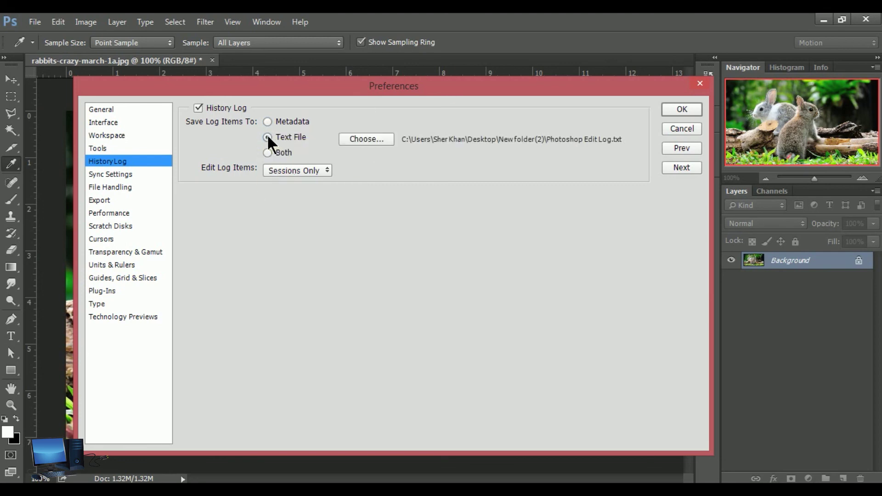
{"action": "left_click", "coordinate": [360, 139]}
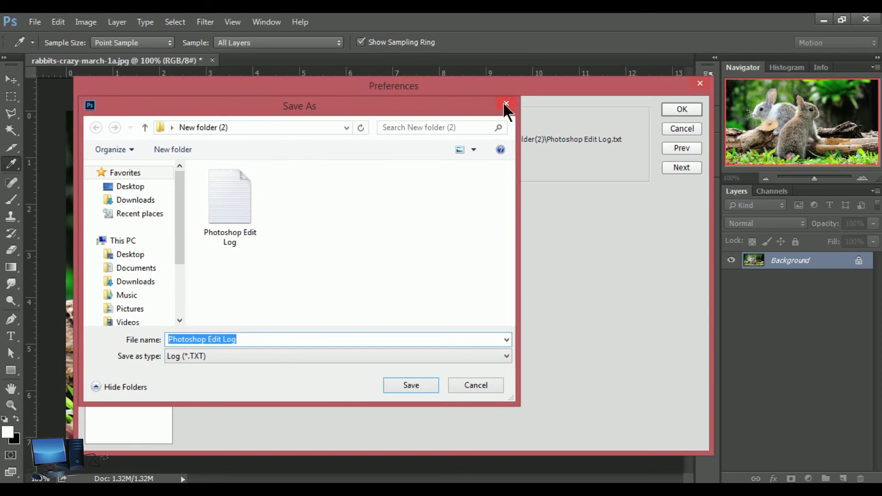
{"action": "left_click", "coordinate": [505, 104]}
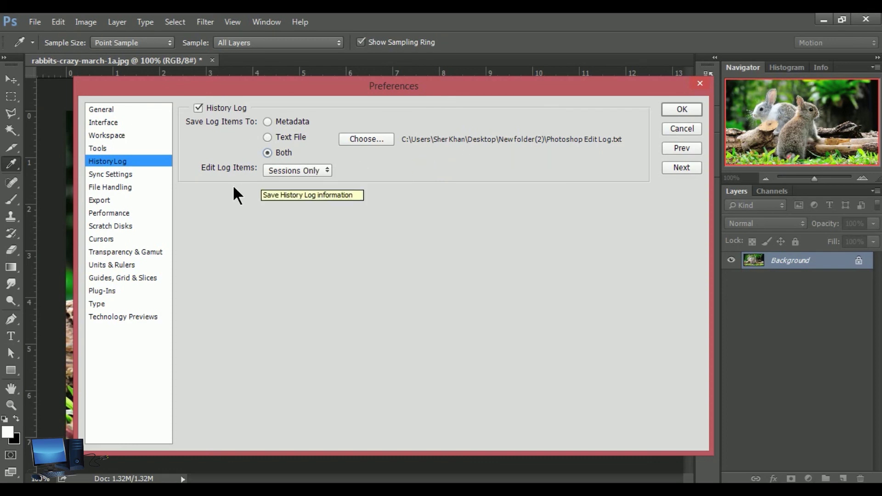
Step: Keep Edit Log Items at Sessions Only, then show Sync Settings
{"action": "left_click", "coordinate": [324, 171]}
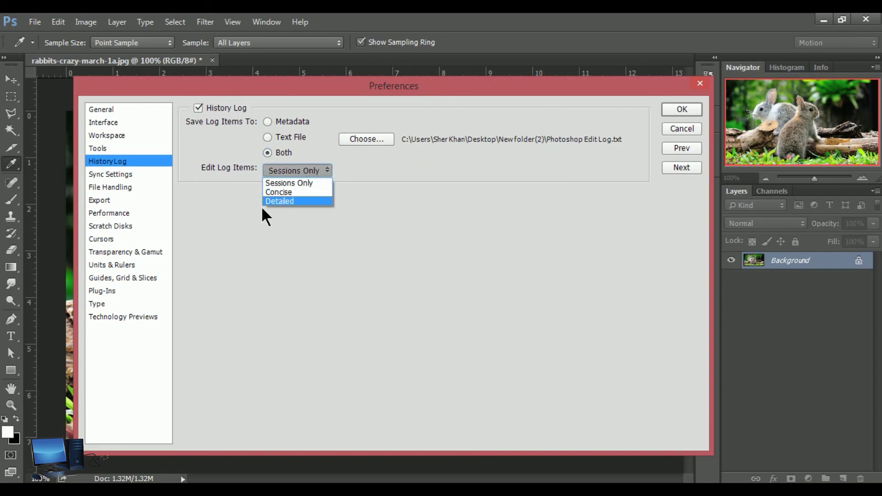
{"action": "left_click", "coordinate": [232, 204]}
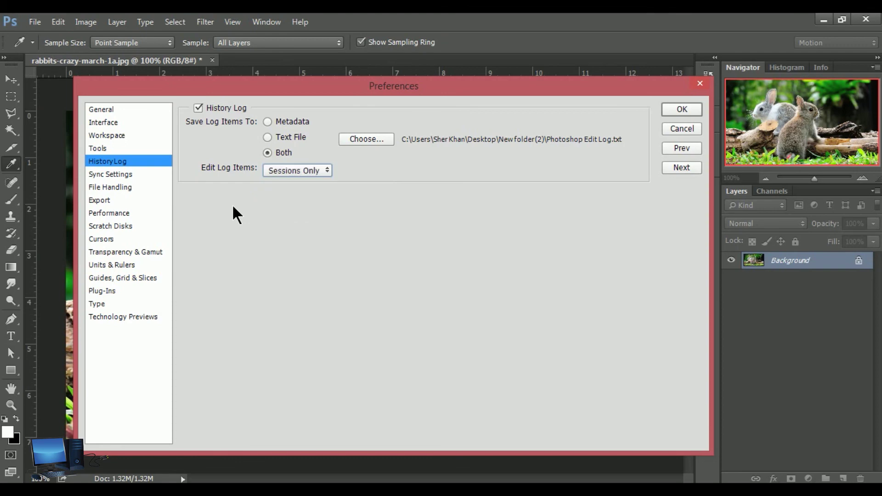
{"action": "left_click", "coordinate": [140, 180]}
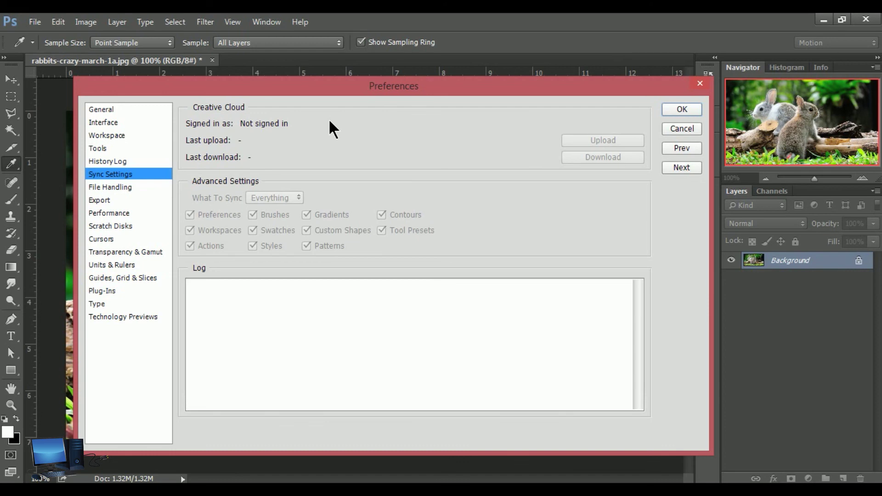
Step: Leave Sync Settings and show the File Handling preferences page
{"action": "left_click", "coordinate": [138, 190]}
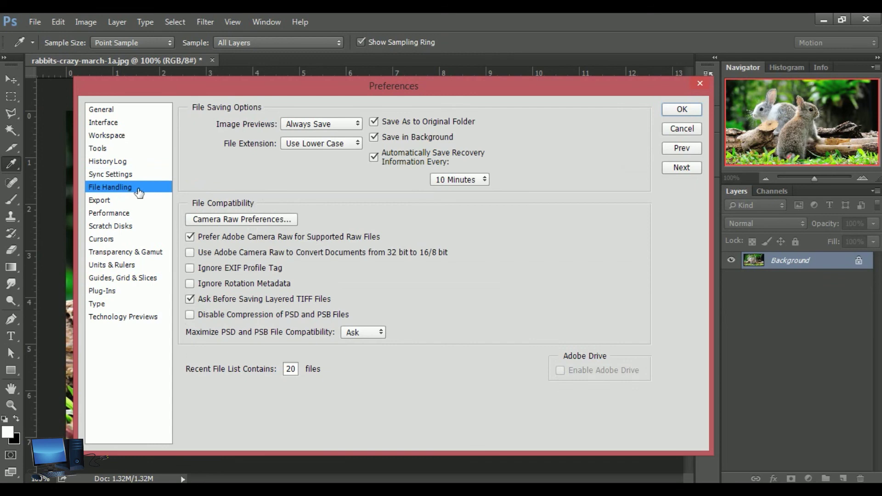
Step: Keep Always Save previews, lower-case extensions, 10-minute auto-save and Ask PSD compatibility
{"action": "left_click", "coordinate": [357, 127]}
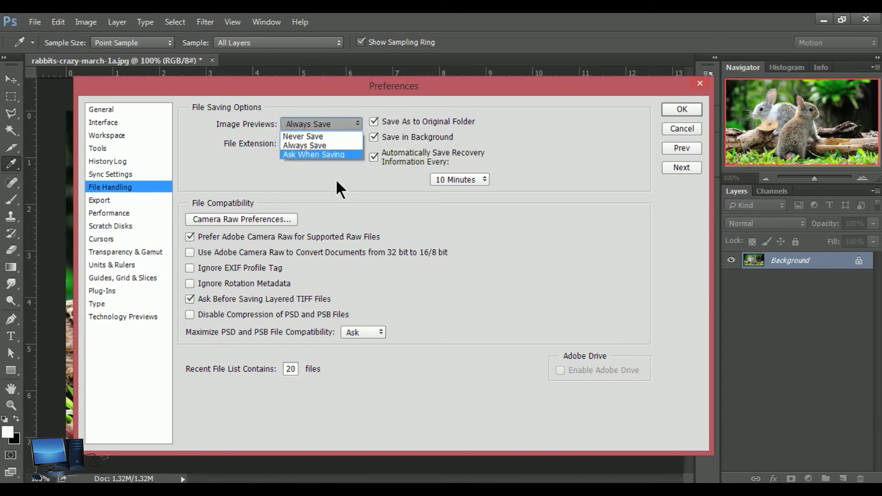
{"action": "left_click", "coordinate": [322, 161]}
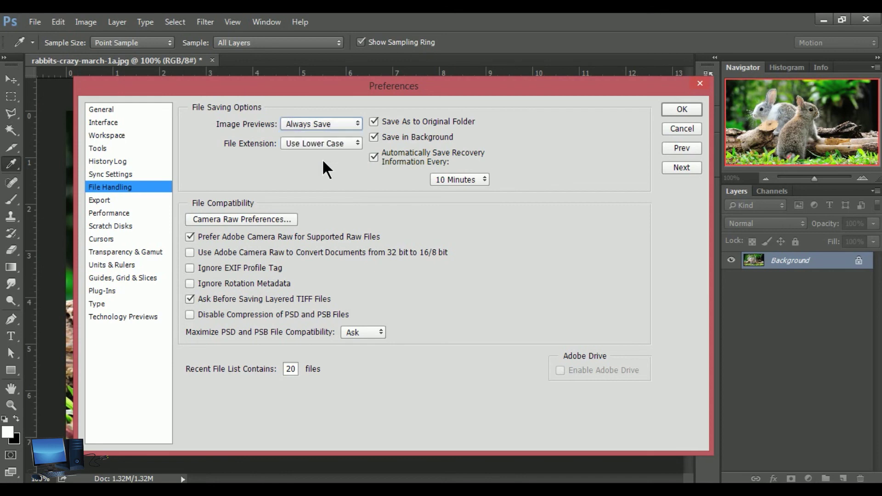
{"action": "left_click", "coordinate": [355, 143]}
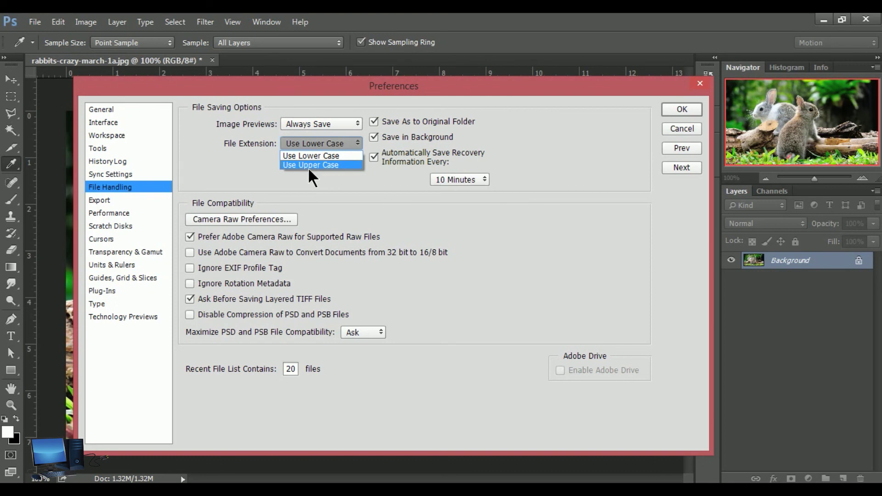
{"action": "left_click", "coordinate": [334, 185]}
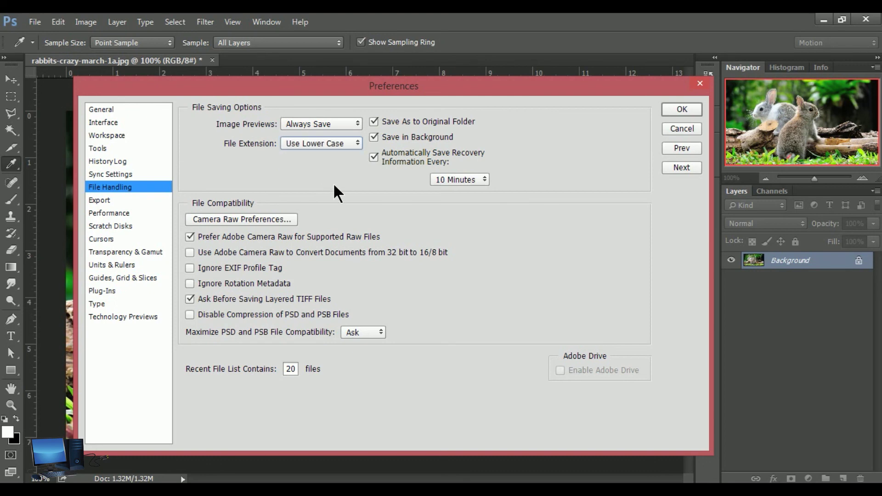
{"action": "left_click", "coordinate": [483, 179]}
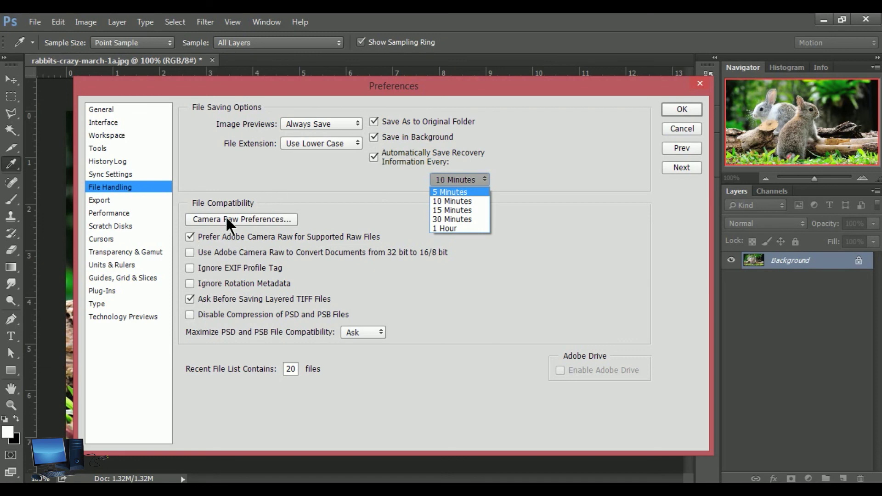
{"action": "left_click", "coordinate": [376, 330]}
{"action": "left_click", "coordinate": [377, 330]}
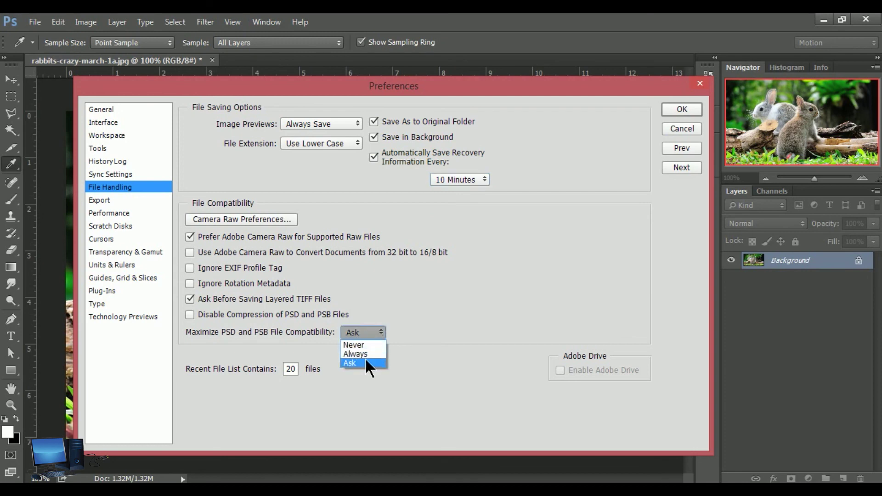
{"action": "left_click", "coordinate": [351, 363]}
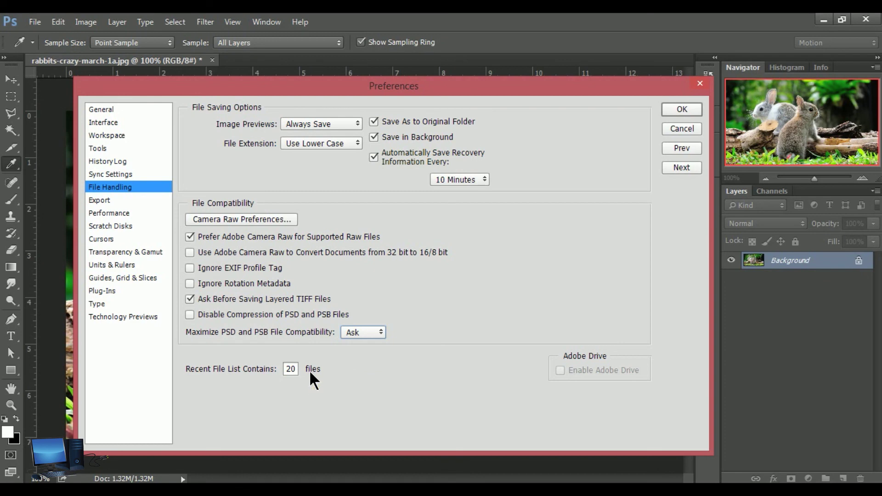
Step: Keep PNG as the quick export format with Transparency unchecked, then show Performance settings
{"action": "left_click", "coordinate": [122, 202]}
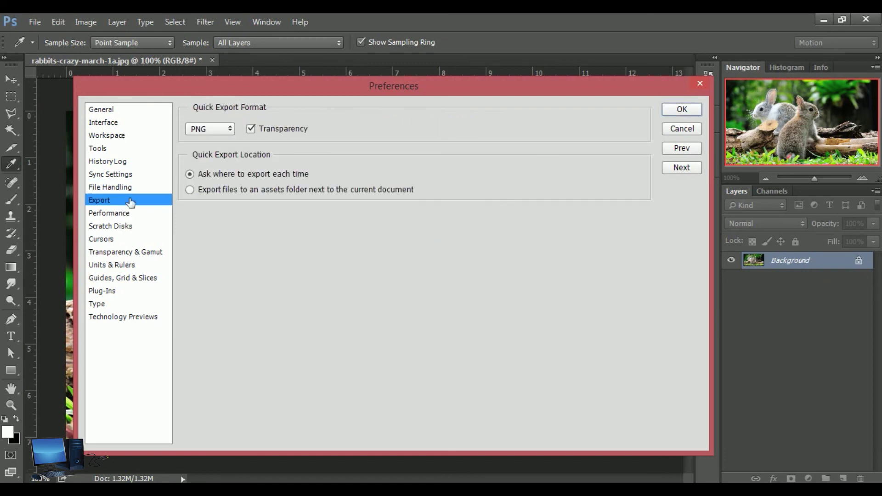
{"action": "left_click", "coordinate": [231, 130]}
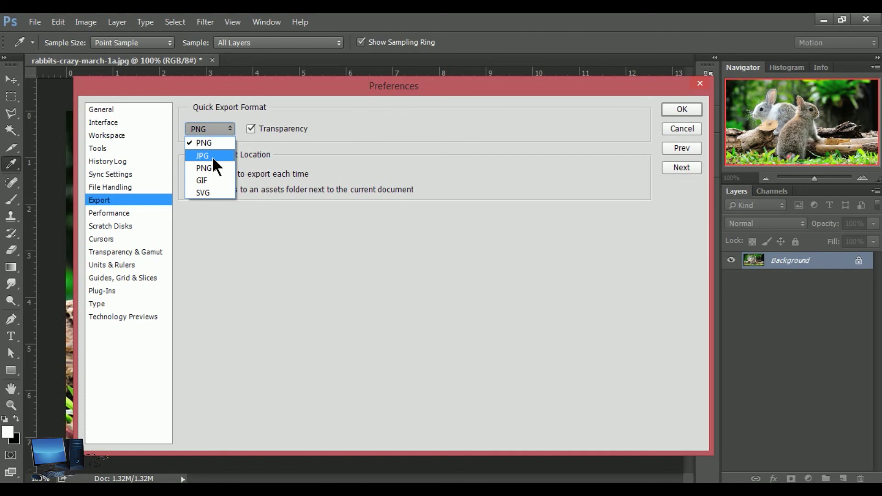
{"action": "left_click", "coordinate": [259, 256]}
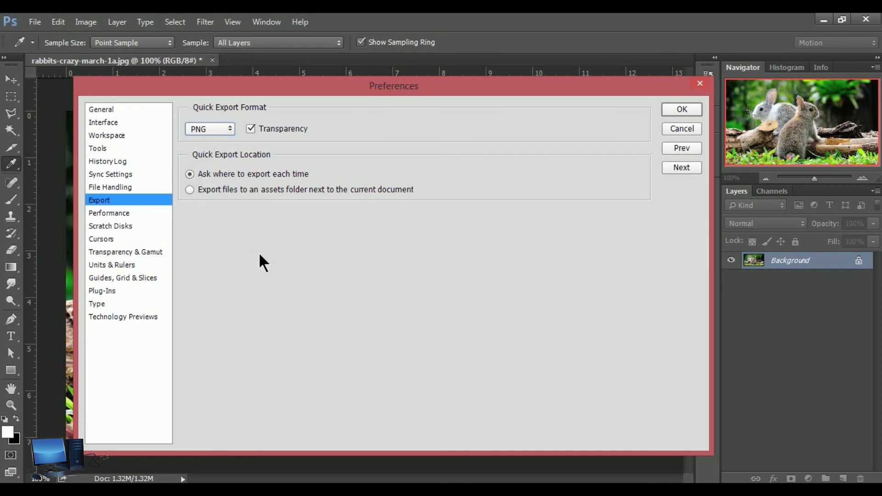
{"action": "left_click", "coordinate": [253, 128]}
{"action": "left_click", "coordinate": [122, 216]}
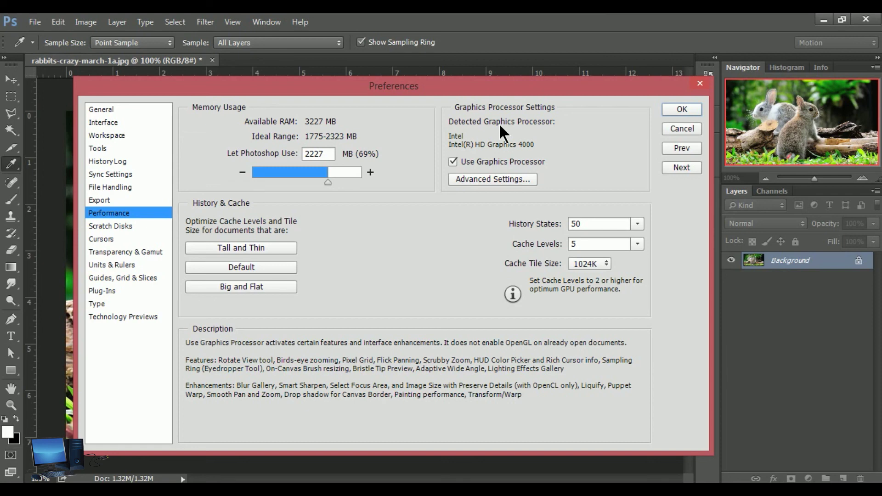
{"action": "mouse_move", "coordinate": [552, 247]}
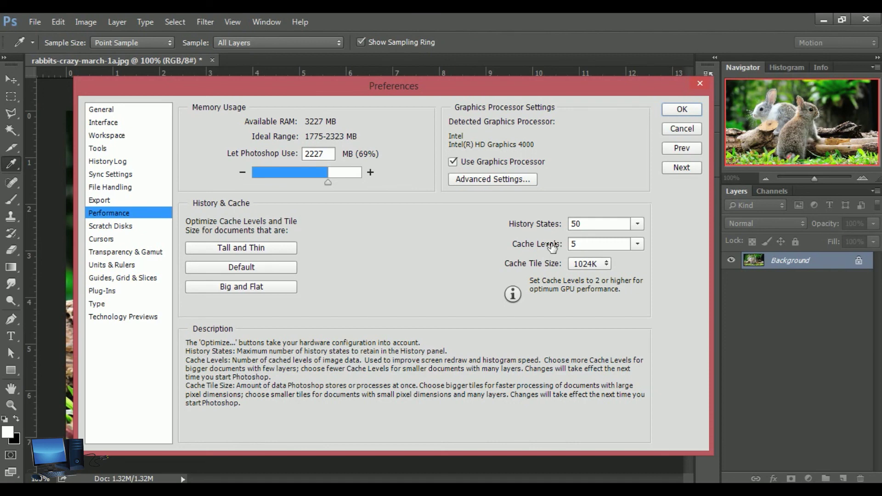
Step: Show the Scratch Disks preferences listing drives C, D and E
{"action": "left_click", "coordinate": [136, 227]}
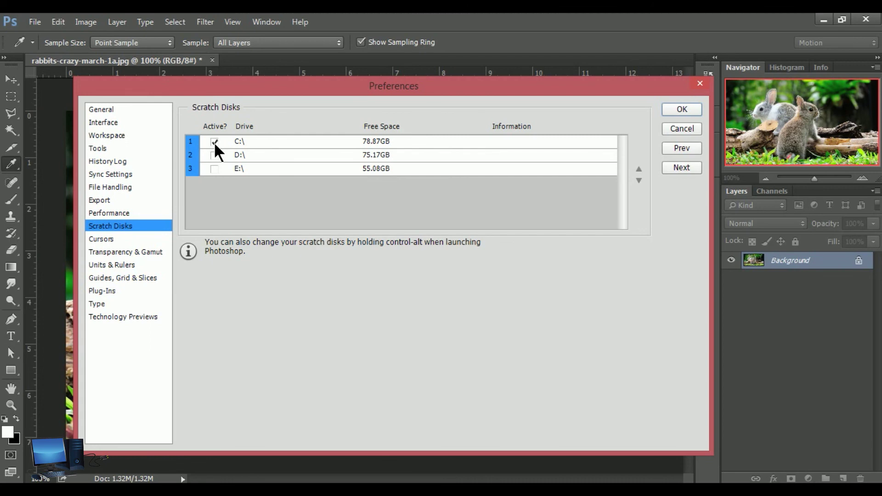
Step: Keep C:\ ticked as the only active scratch disk, leaving D:\ and E:\ off
{"action": "left_click", "coordinate": [214, 155]}
{"action": "left_click", "coordinate": [245, 143]}
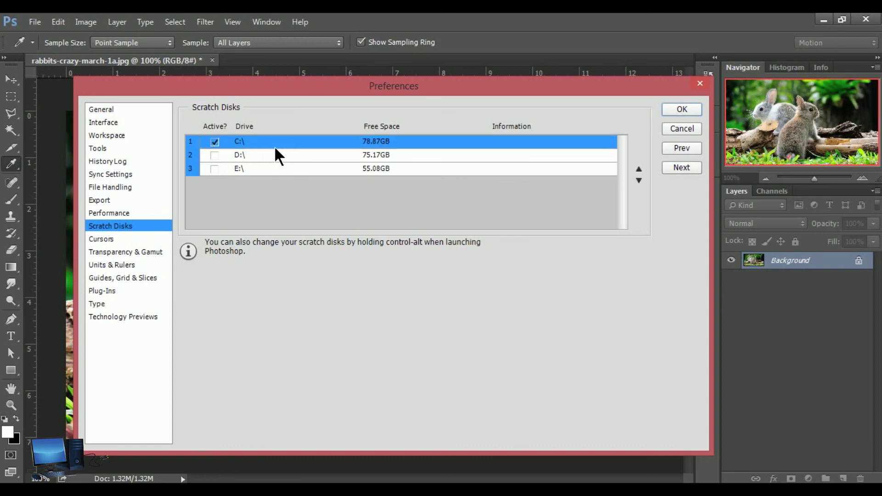
{"action": "left_click", "coordinate": [214, 142]}
Step: Try the painting cursor styles, settling on Full Size Brush Tip
{"action": "left_click", "coordinate": [124, 240]}
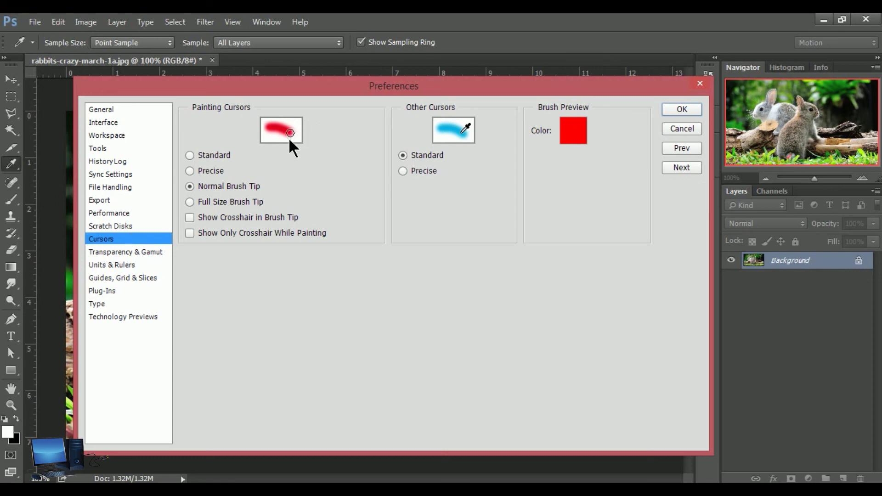
{"action": "left_click", "coordinate": [189, 154]}
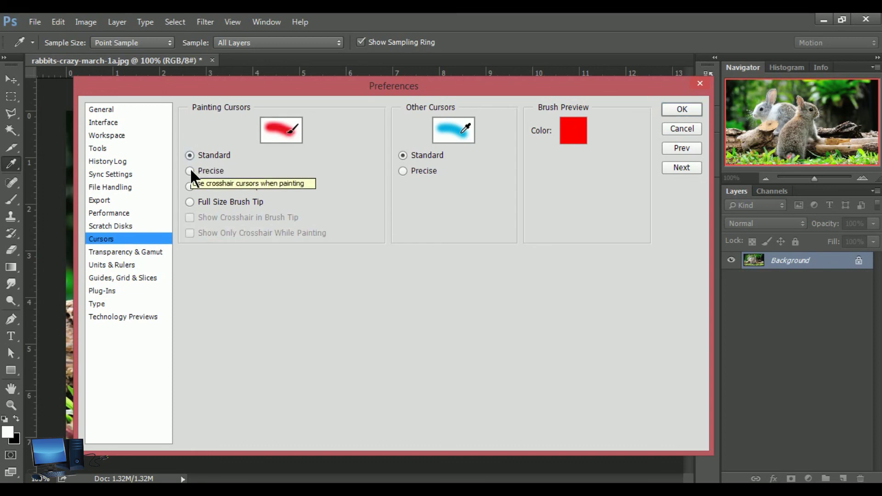
{"action": "left_click", "coordinate": [190, 170]}
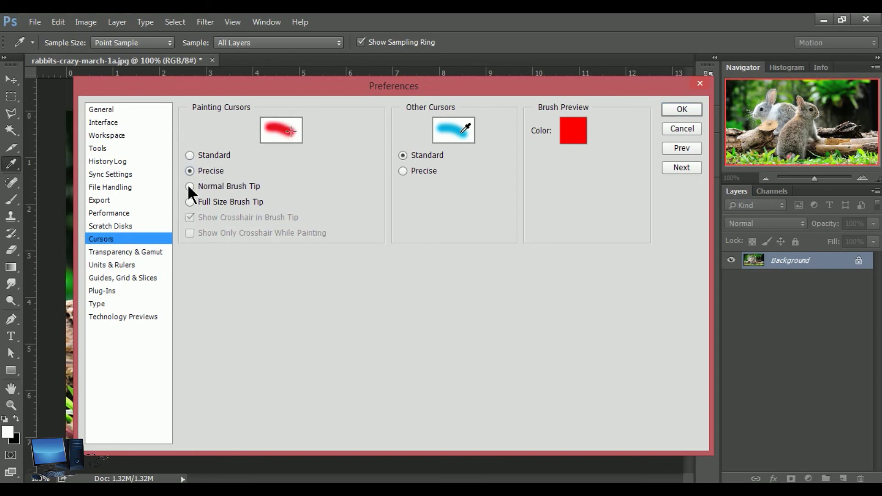
{"action": "left_click", "coordinate": [189, 185]}
{"action": "left_click", "coordinate": [189, 202]}
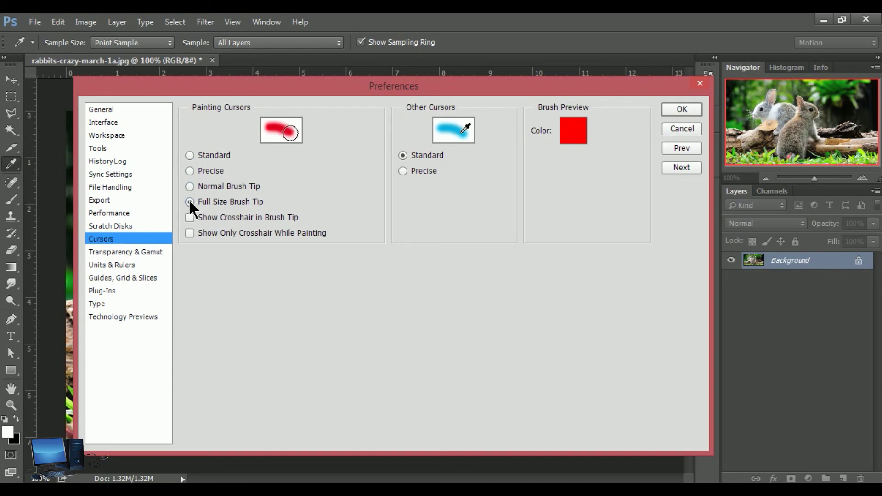
{"action": "left_click", "coordinate": [190, 172]}
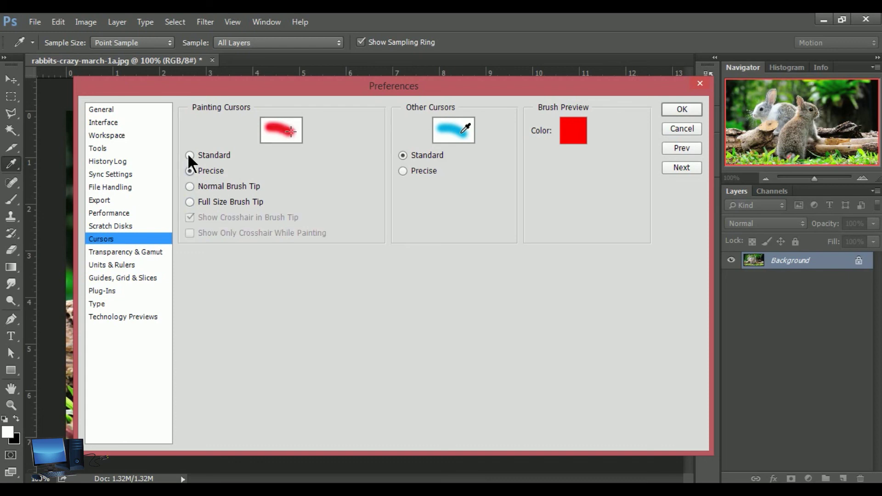
{"action": "left_click", "coordinate": [190, 202]}
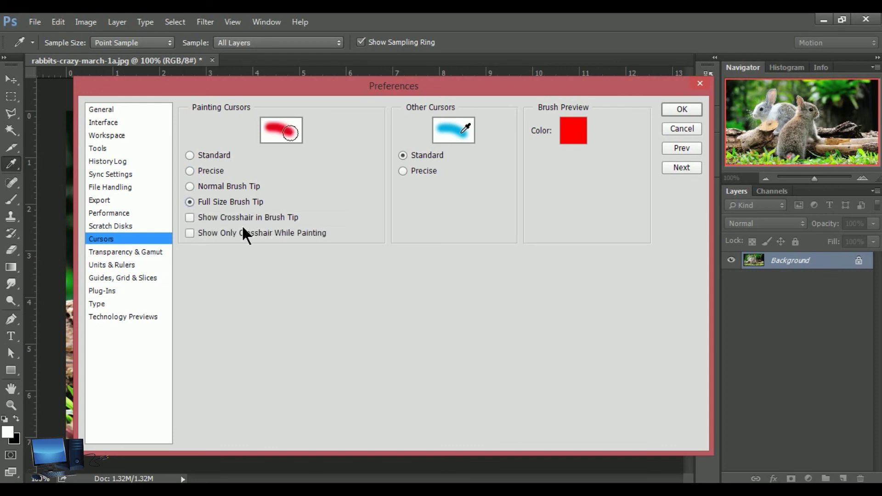
{"action": "left_click", "coordinate": [189, 218]}
{"action": "left_click", "coordinate": [189, 232]}
Step: Set Other Cursors to Precise after trying Standard
{"action": "left_click", "coordinate": [402, 171]}
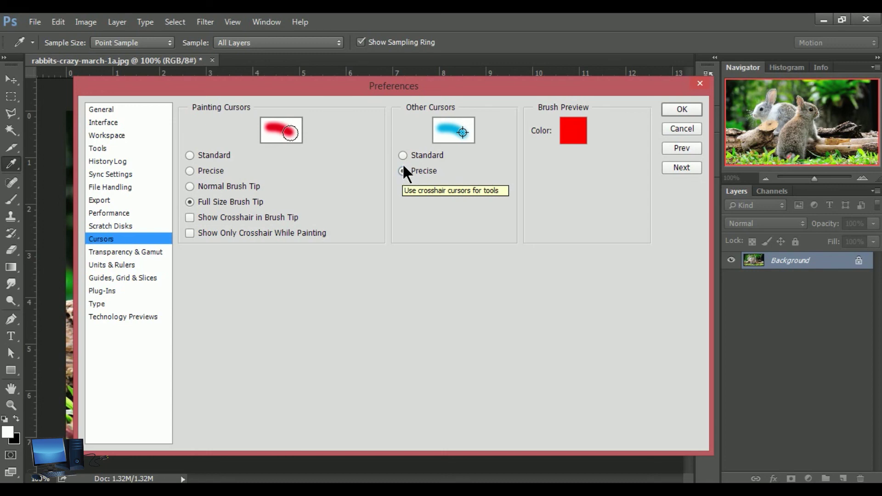
{"action": "left_click", "coordinate": [402, 155]}
{"action": "left_click", "coordinate": [403, 170]}
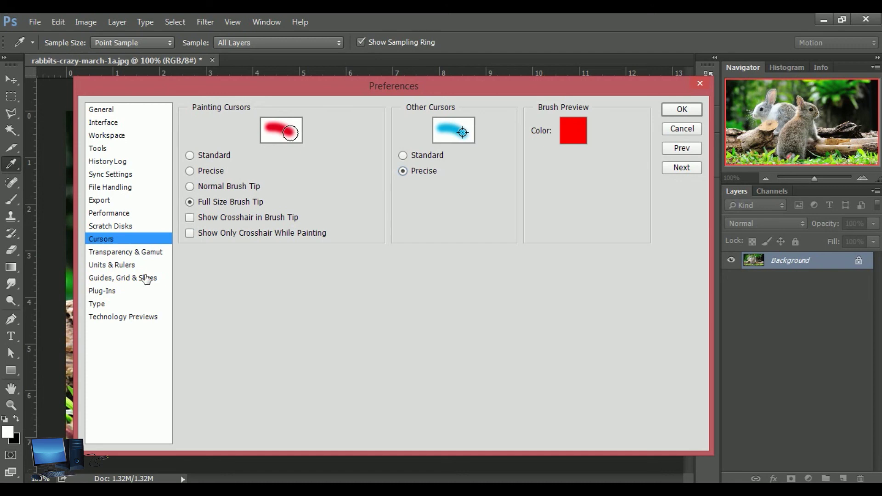
{"action": "left_click", "coordinate": [137, 259]}
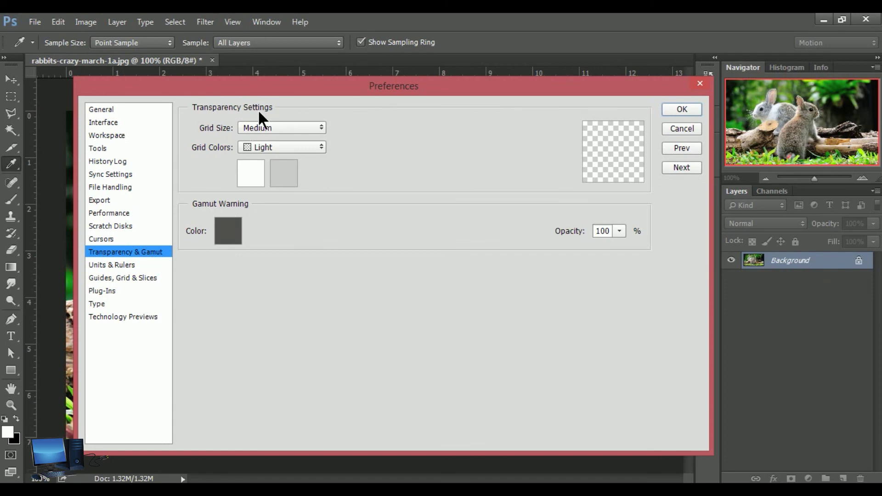
Step: Preview Small and Large transparency grid sizes, then set the grid size to Medium
{"action": "left_click", "coordinate": [321, 127]}
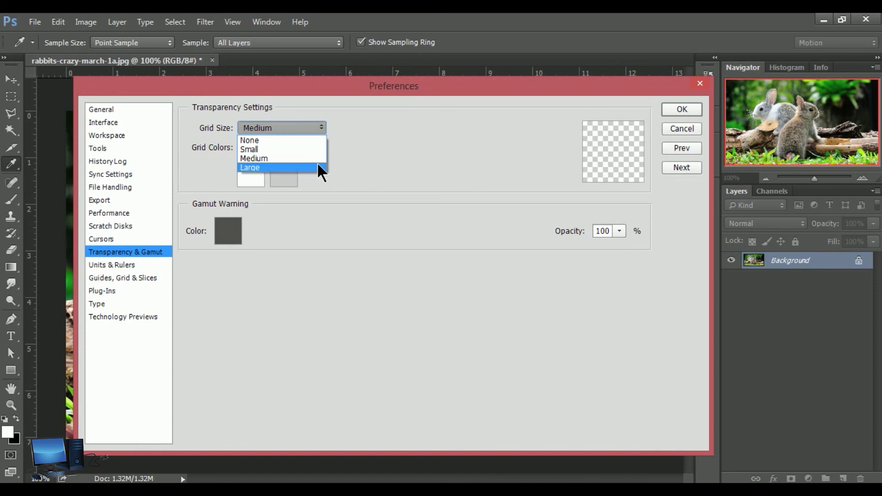
{"action": "left_click", "coordinate": [269, 148]}
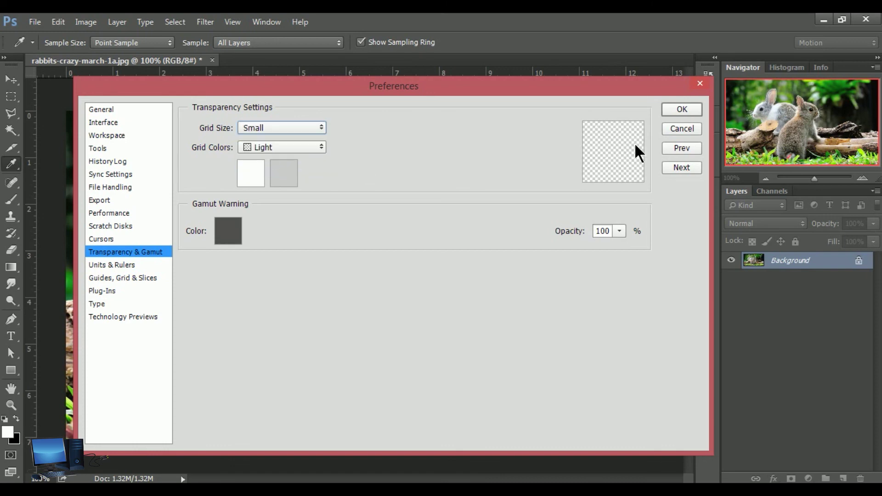
{"action": "left_click", "coordinate": [321, 127]}
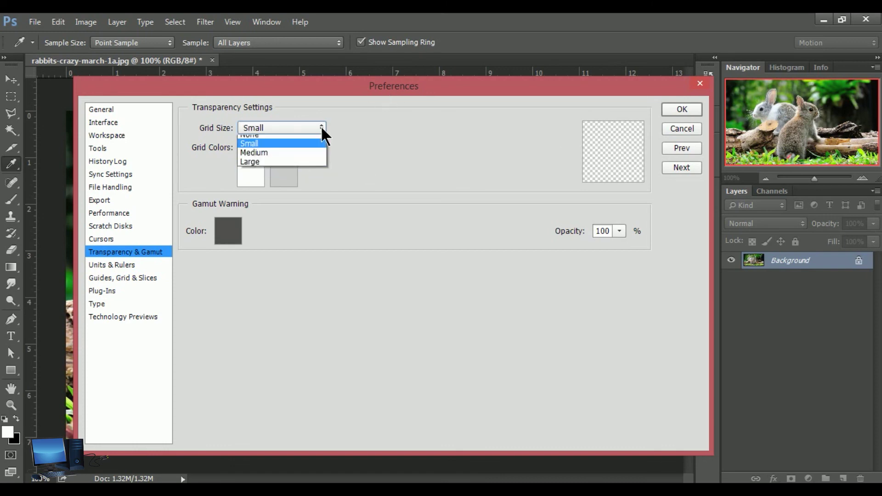
{"action": "left_click", "coordinate": [260, 167]}
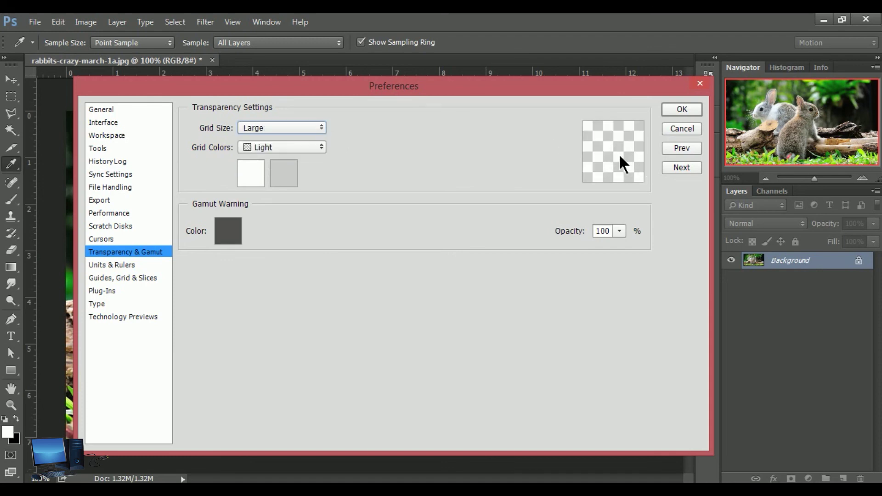
{"action": "left_click", "coordinate": [319, 127]}
{"action": "left_click", "coordinate": [271, 162]}
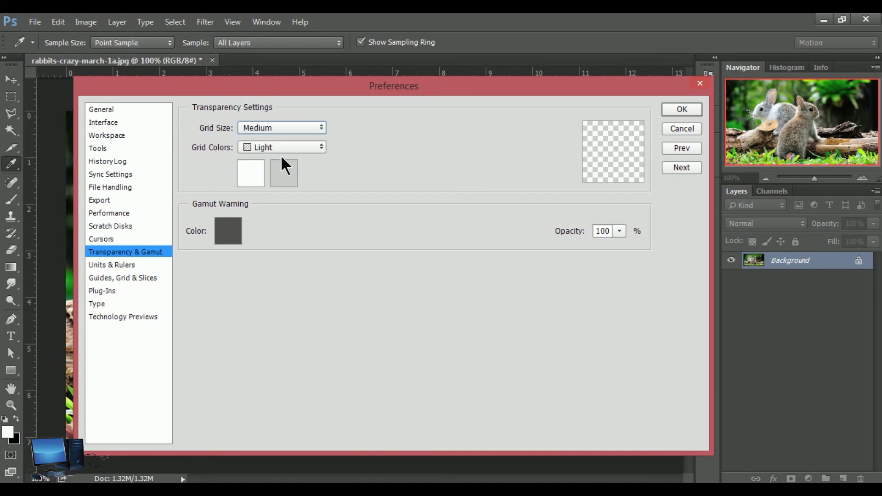
Step: Cycle the grid colour presets through Medium, Dark and Red, settling on Orange
{"action": "left_click", "coordinate": [320, 148]}
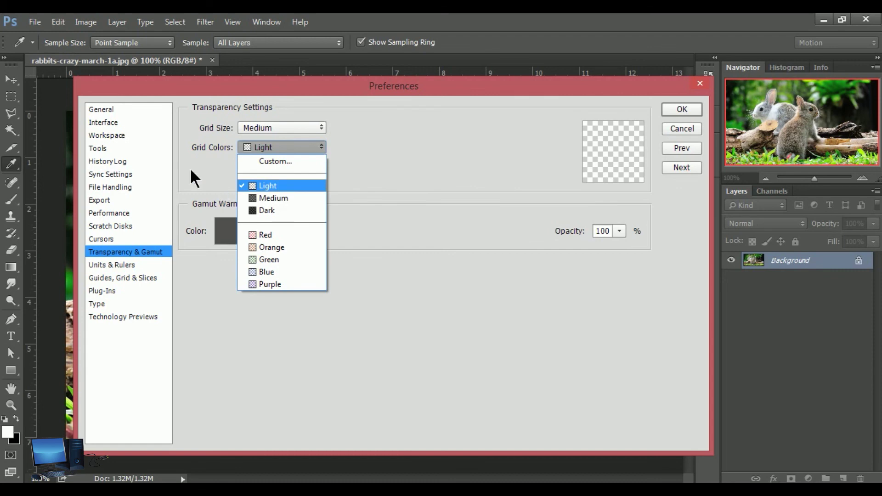
{"action": "left_click", "coordinate": [282, 197]}
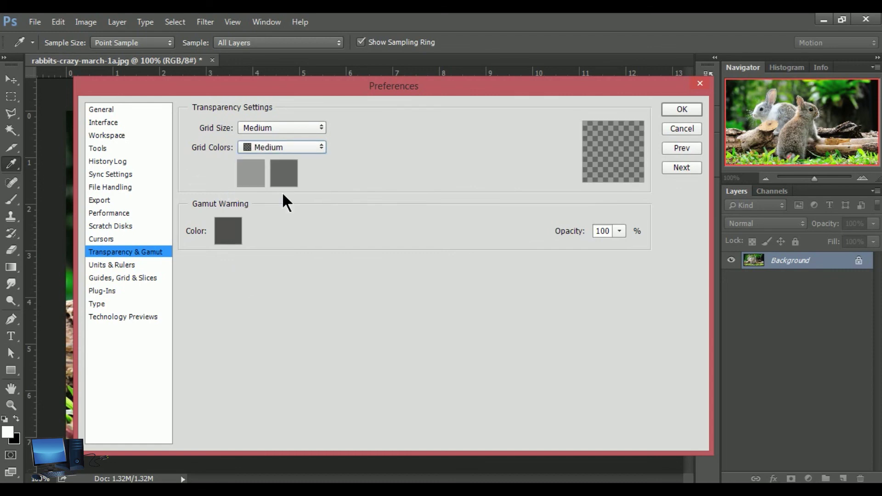
{"action": "left_click", "coordinate": [322, 147]}
{"action": "left_click", "coordinate": [268, 211]}
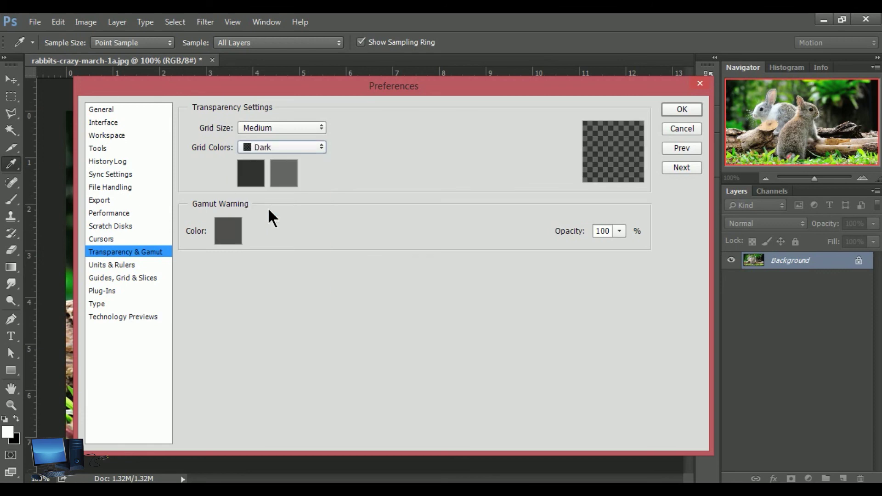
{"action": "left_click", "coordinate": [320, 146]}
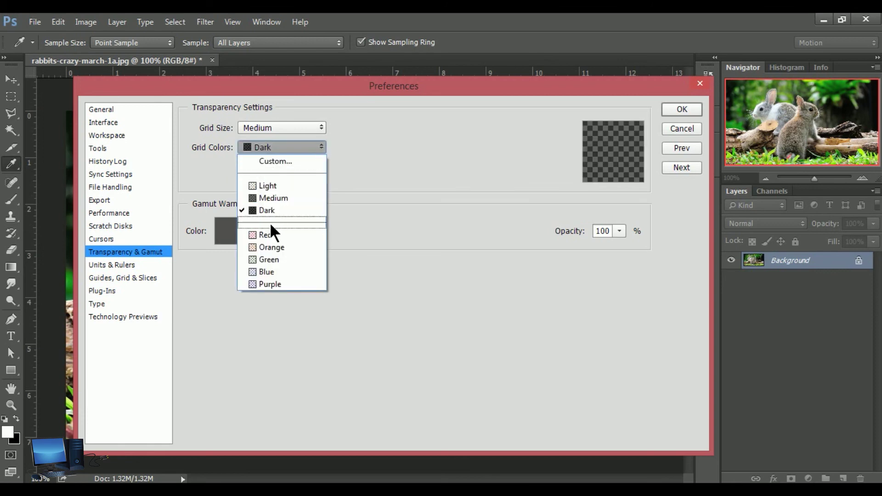
{"action": "left_click", "coordinate": [270, 233]}
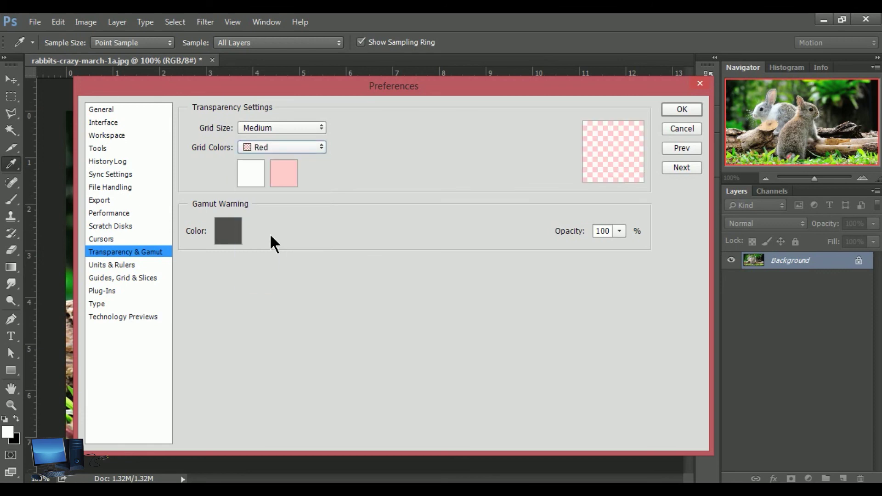
{"action": "left_click", "coordinate": [320, 147]}
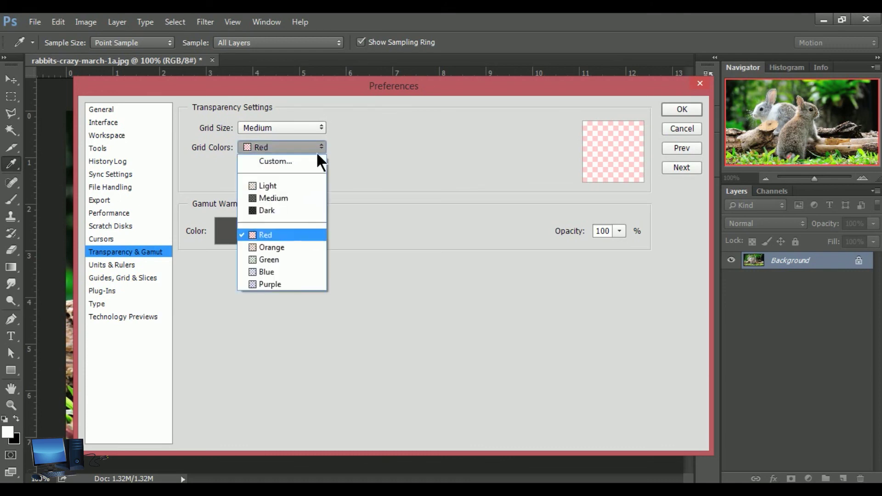
{"action": "left_click", "coordinate": [279, 248]}
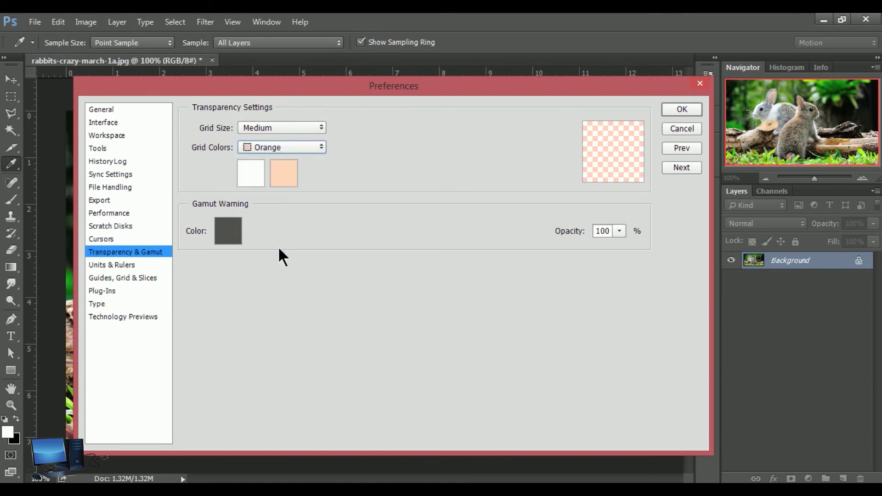
{"action": "left_click", "coordinate": [321, 145]}
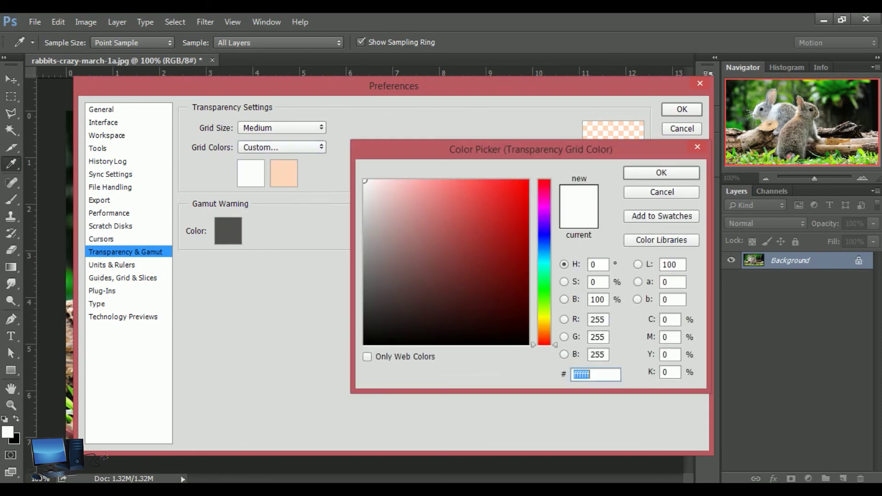
Step: Try red and orange custom transparency grid colours, cancelling both
{"action": "left_click", "coordinate": [521, 183]}
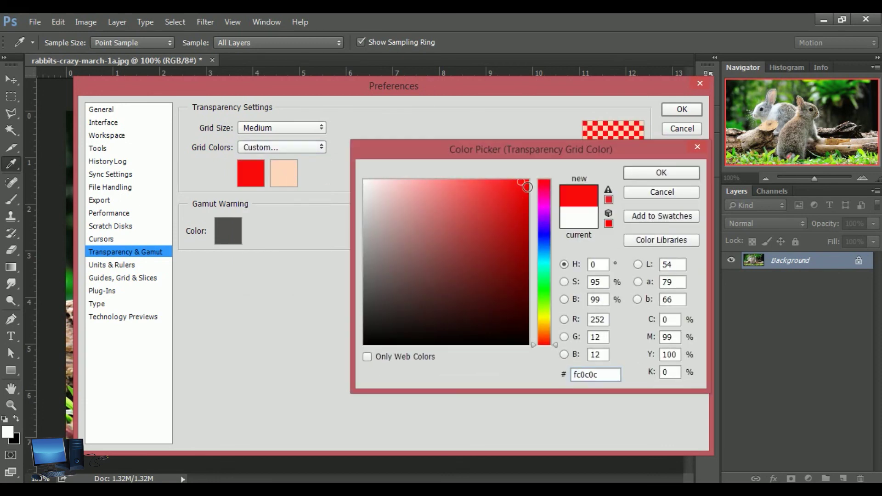
{"action": "left_click_drag", "start_coordinate": [573, 151], "coordinate": [424, 222]}
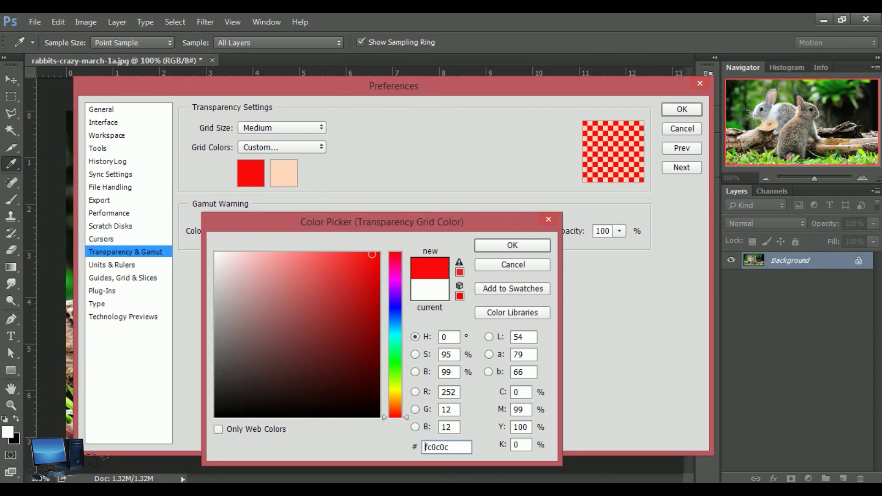
{"action": "left_click", "coordinate": [525, 260]}
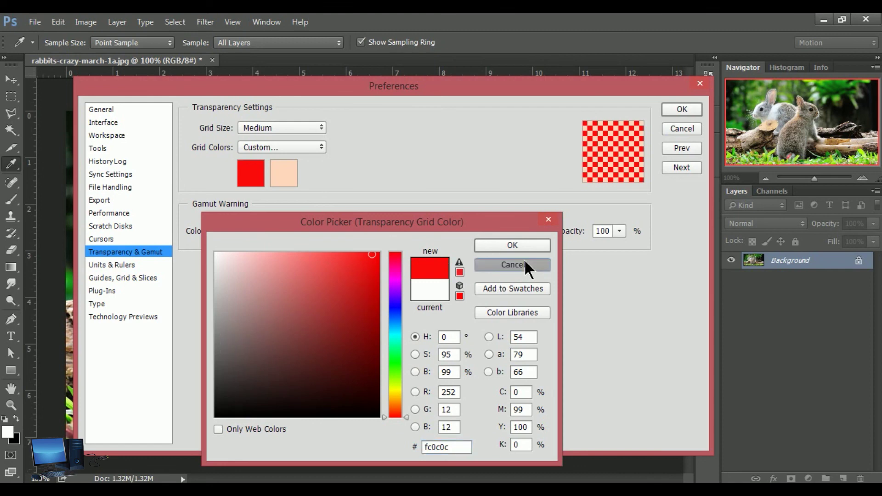
{"action": "left_click", "coordinate": [291, 177]}
{"action": "left_click", "coordinate": [368, 258]}
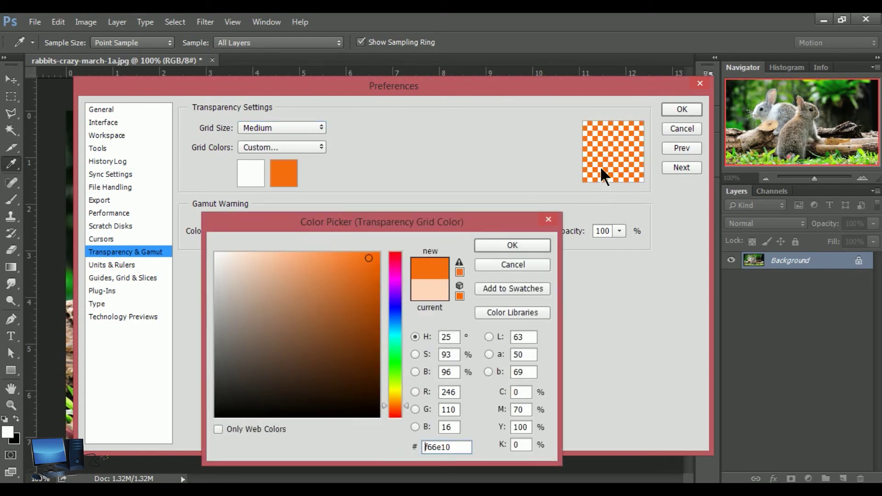
{"action": "left_click", "coordinate": [516, 261]}
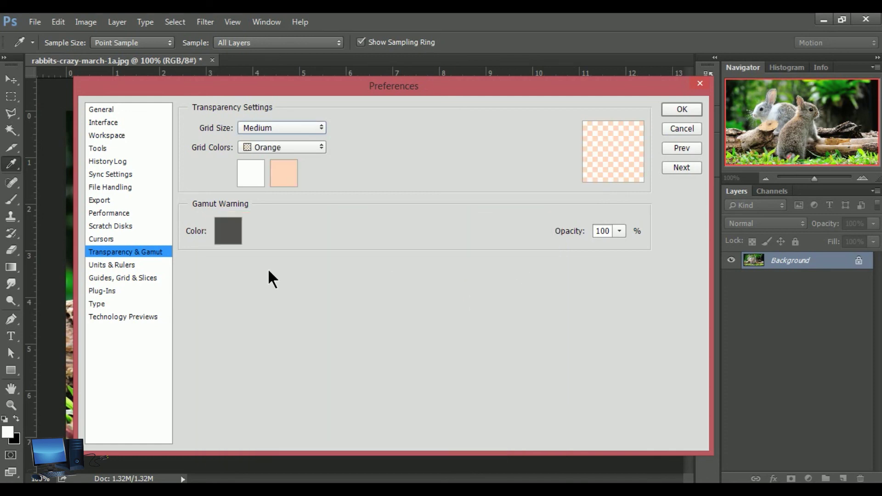
Step: Try pink, red, rose and brownish gamut warning colours, then revert to dark grey
{"action": "left_click", "coordinate": [227, 231]}
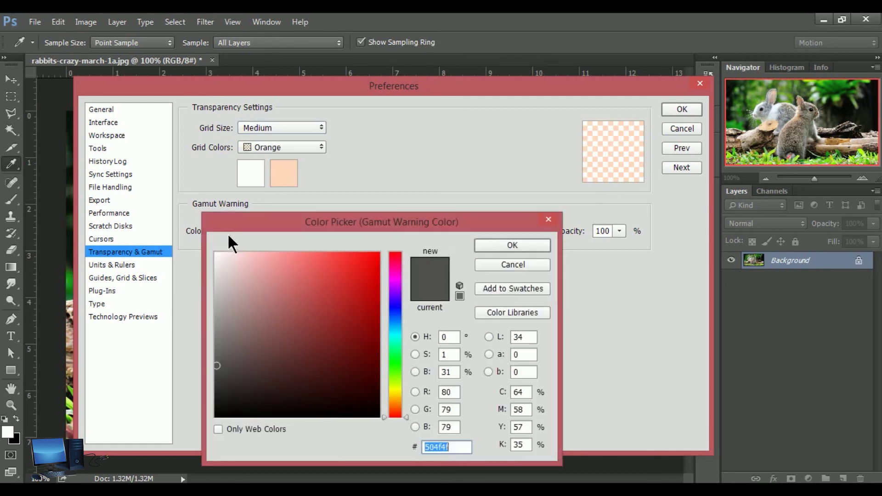
{"action": "left_click_drag", "start_coordinate": [335, 221], "coordinate": [435, 161]}
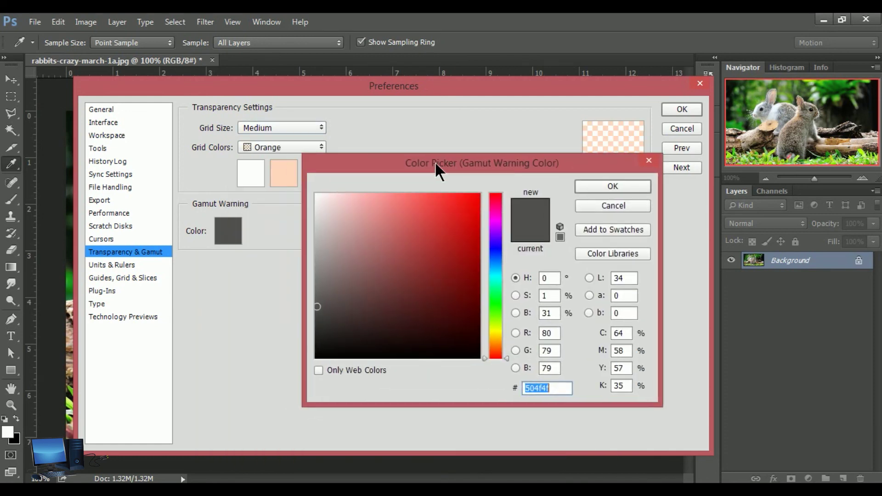
{"action": "left_click", "coordinate": [335, 230]}
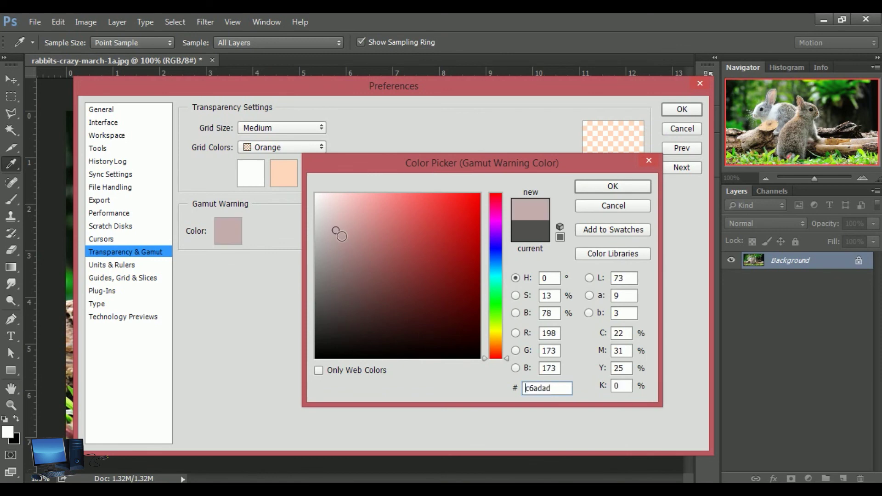
{"action": "left_click", "coordinate": [469, 220]}
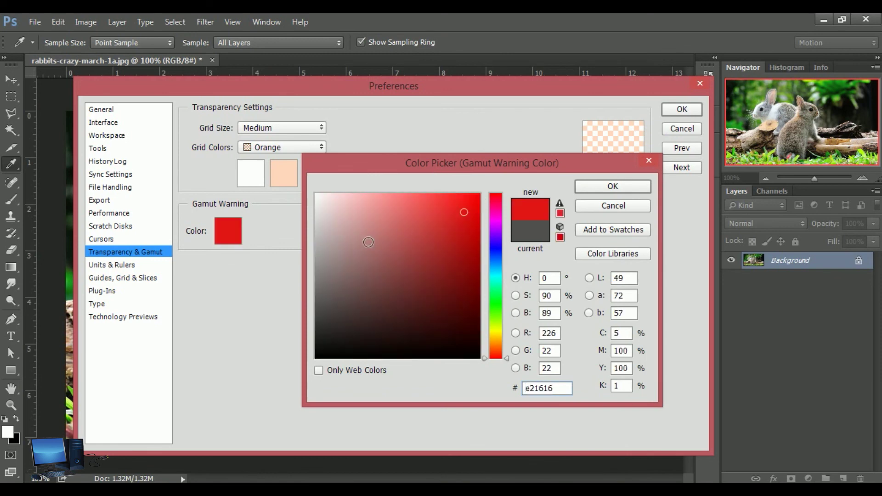
{"action": "left_click", "coordinate": [358, 237]}
{"action": "left_click", "coordinate": [369, 276]}
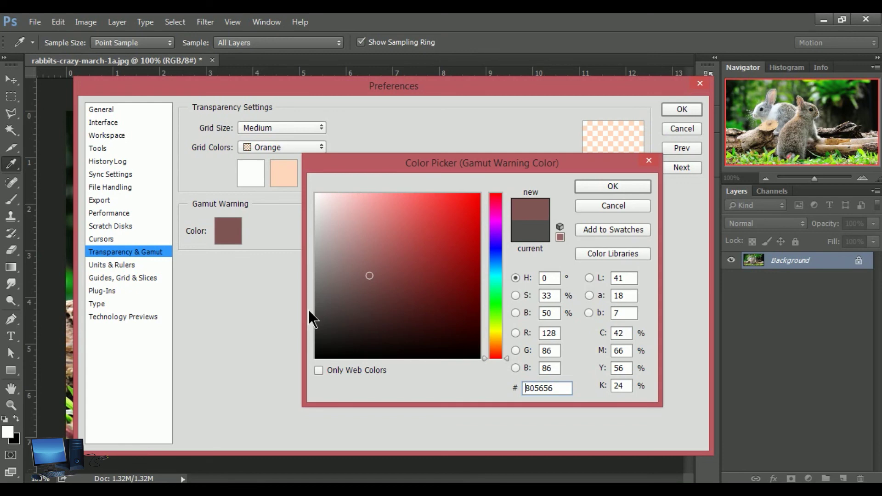
{"action": "left_click", "coordinate": [322, 314]}
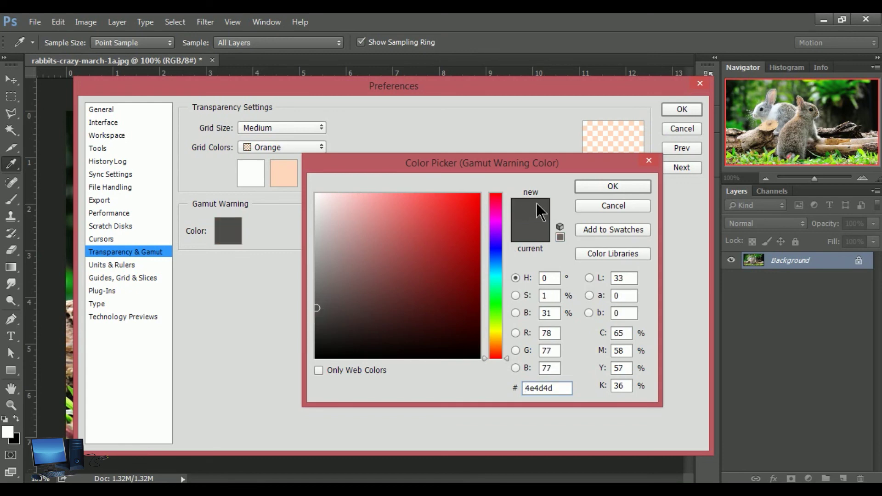
{"action": "left_click", "coordinate": [608, 205]}
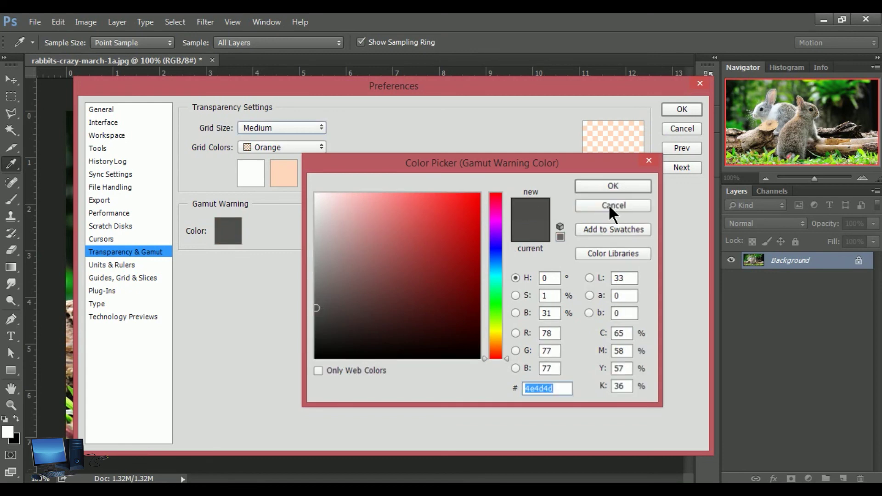
{"action": "left_click", "coordinate": [319, 146]}
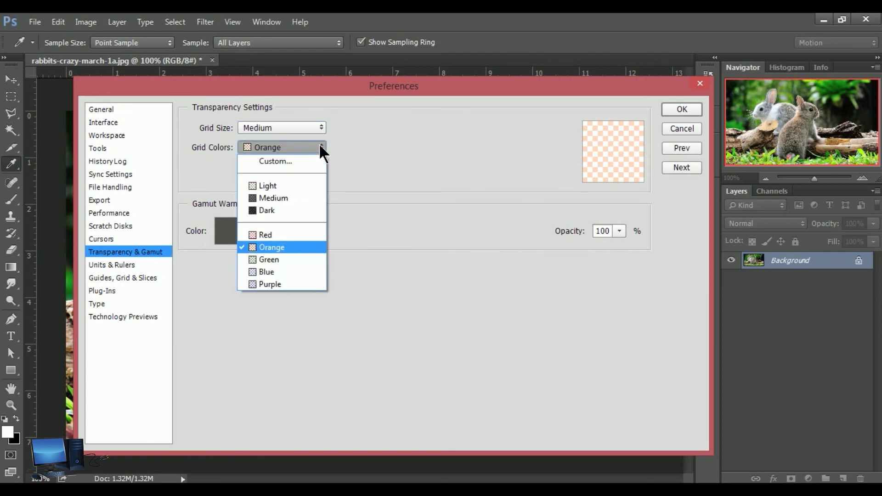
Step: Set the transparency grid colours to Light, check the 100% gamut opacity, then go to Units & Rulers
{"action": "left_click", "coordinate": [276, 185]}
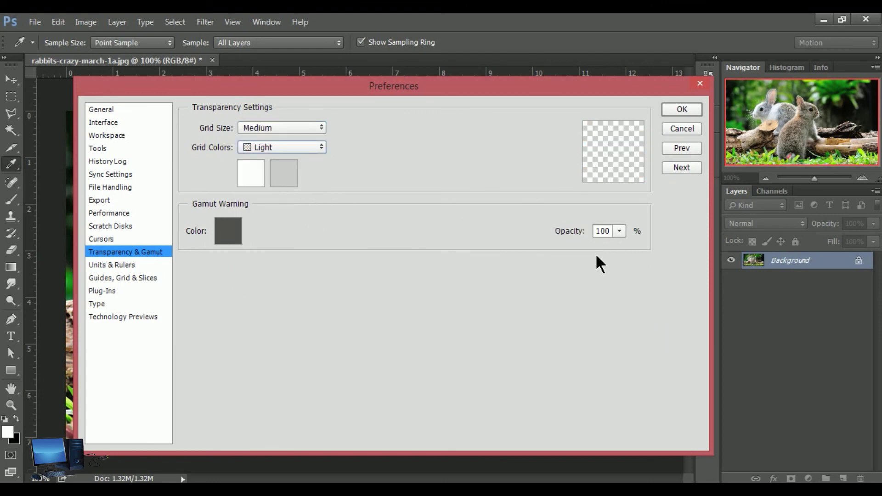
{"action": "left_click", "coordinate": [619, 230]}
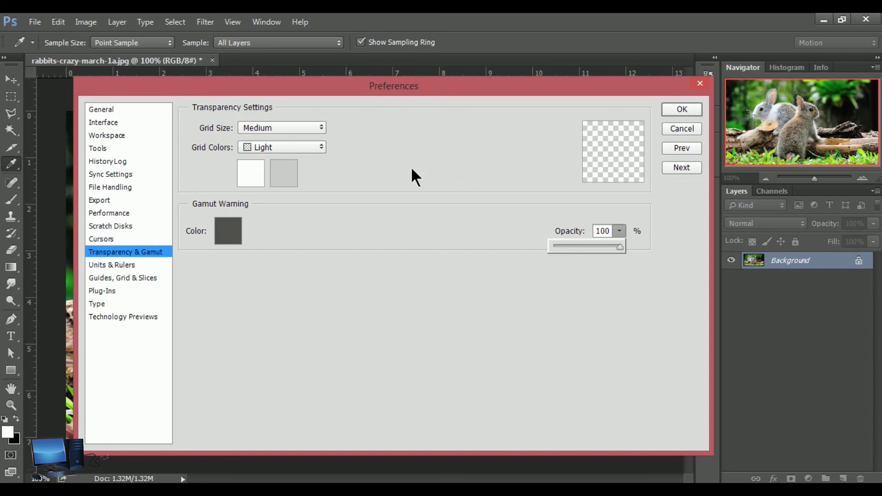
{"action": "left_click", "coordinate": [136, 268]}
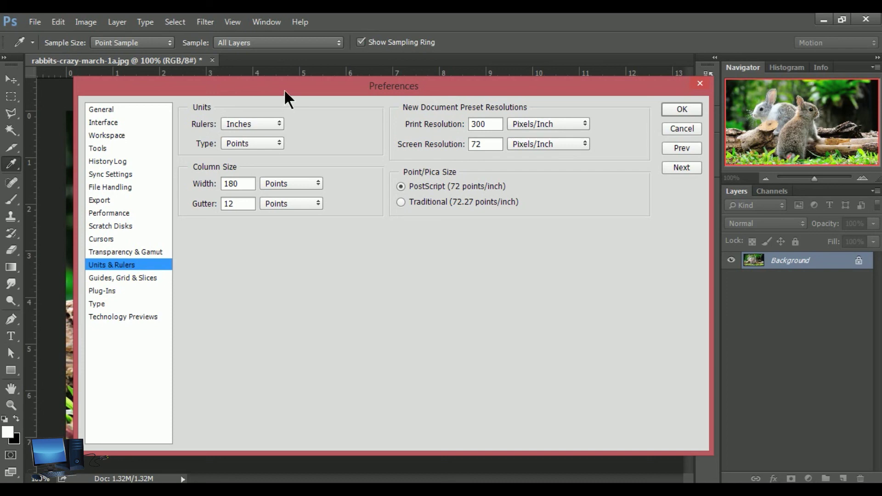
Step: Review the units dropdowns, keeping rulers in inches and type, gutter and column width in points
{"action": "left_click_drag", "start_coordinate": [284, 92], "coordinate": [387, 84]}
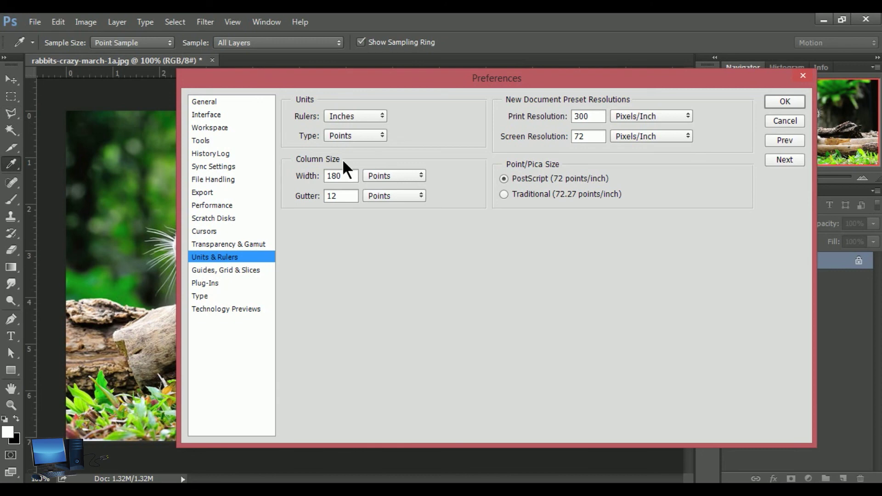
{"action": "left_click", "coordinate": [381, 114]}
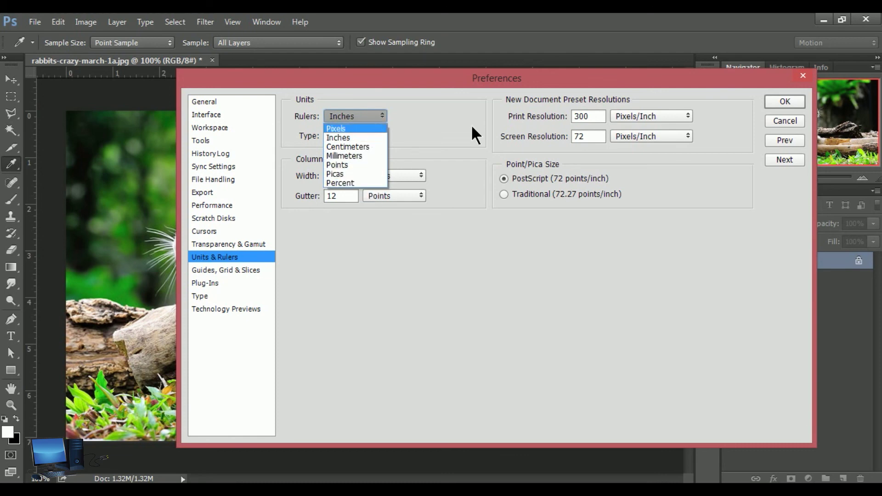
{"action": "left_click", "coordinate": [430, 118]}
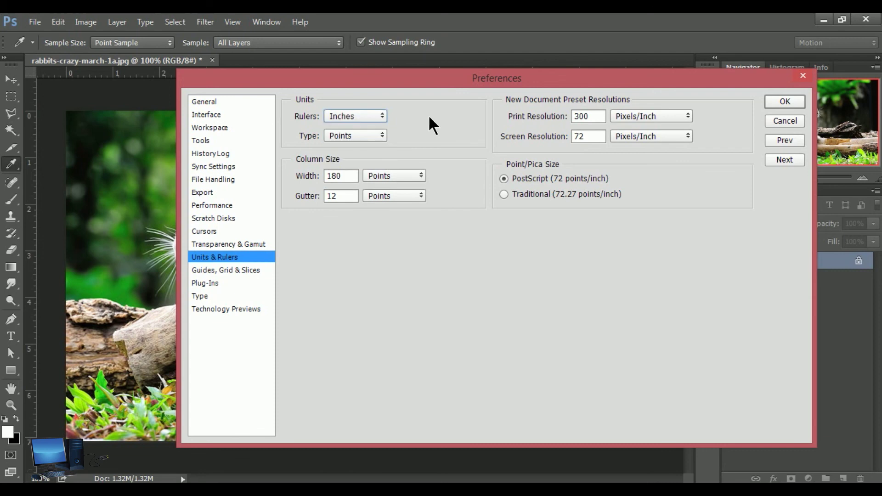
{"action": "left_click", "coordinate": [378, 135]}
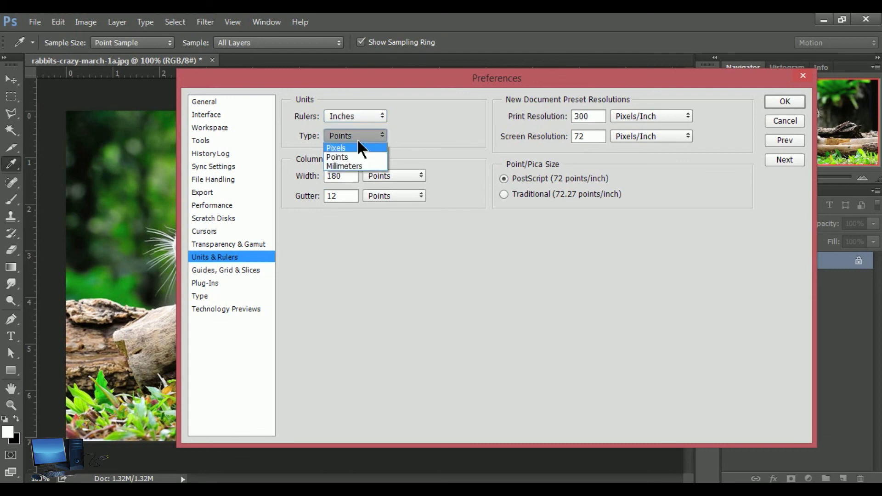
{"action": "left_click", "coordinate": [428, 116]}
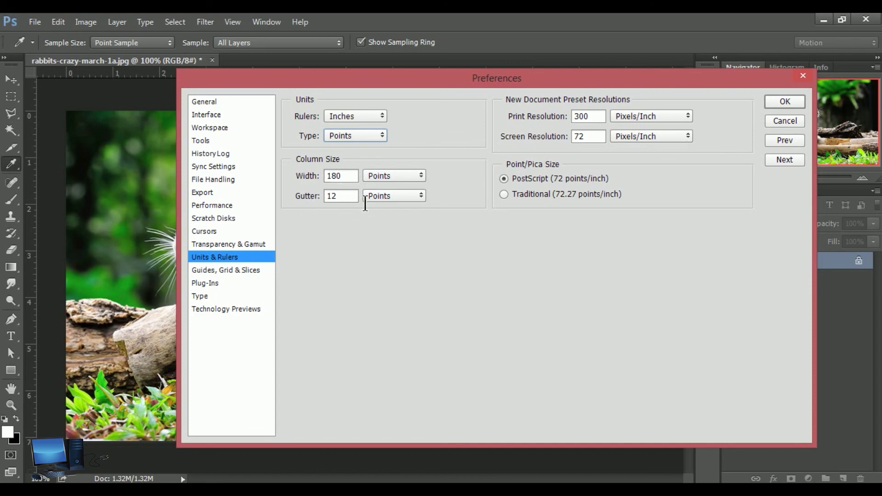
{"action": "left_click", "coordinate": [421, 196]}
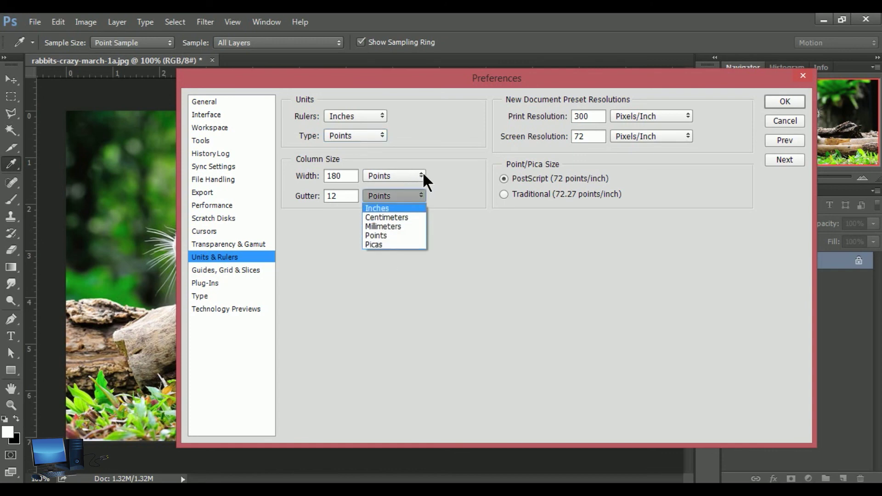
{"action": "left_click", "coordinate": [423, 174]}
{"action": "left_click", "coordinate": [420, 175]}
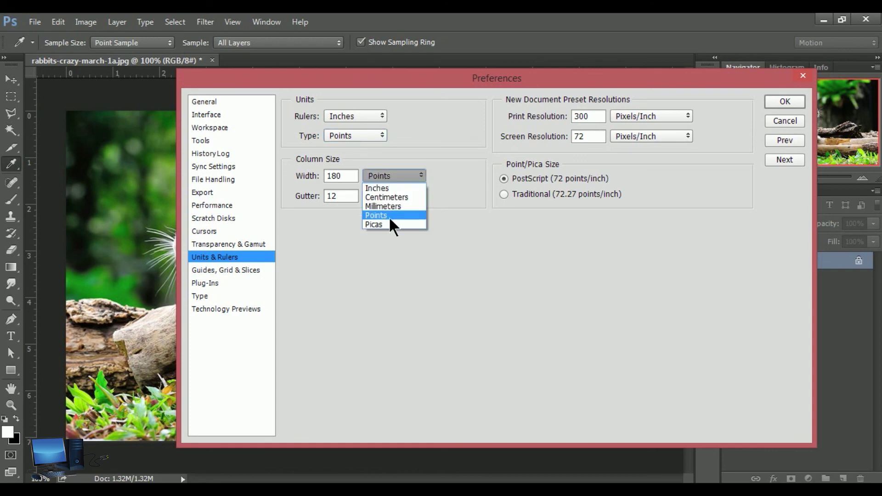
{"action": "left_click", "coordinate": [521, 123]}
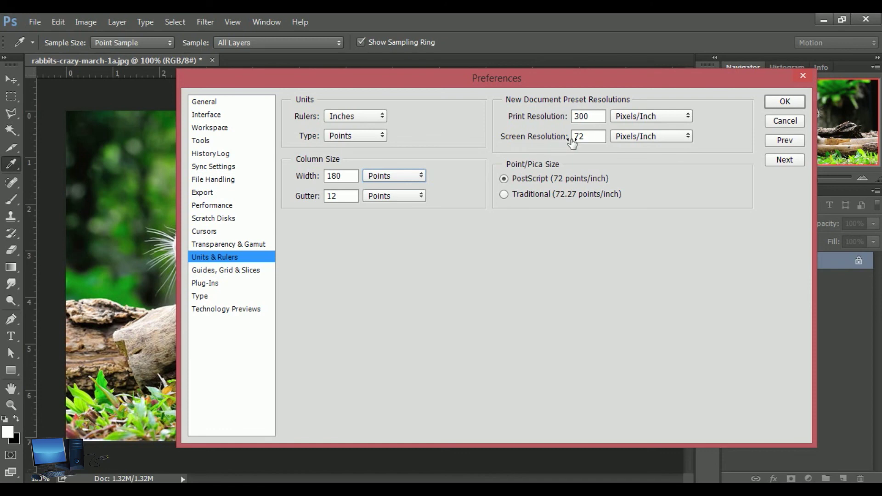
Step: Switch Point/Pica Size to Traditional and back to PostScript, view Guides, Grid & Slices, and close Preferences
{"action": "left_click", "coordinate": [503, 194]}
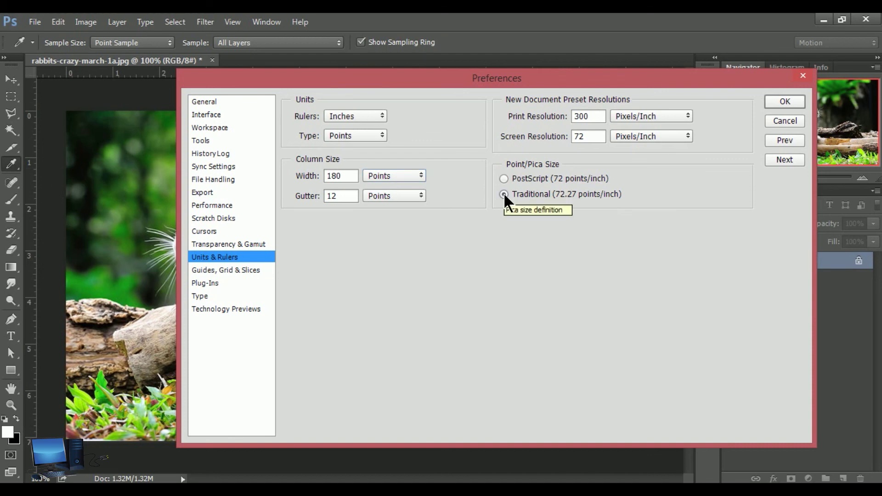
{"action": "left_click", "coordinate": [503, 179]}
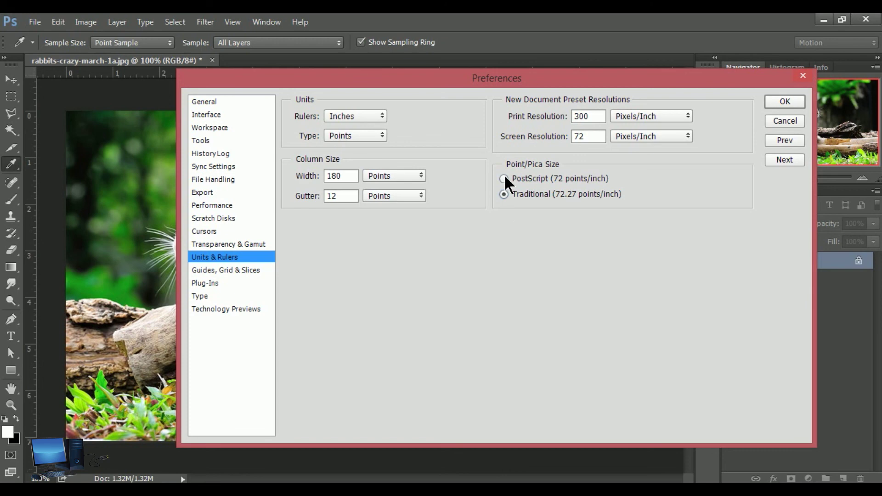
{"action": "left_click", "coordinate": [504, 179]}
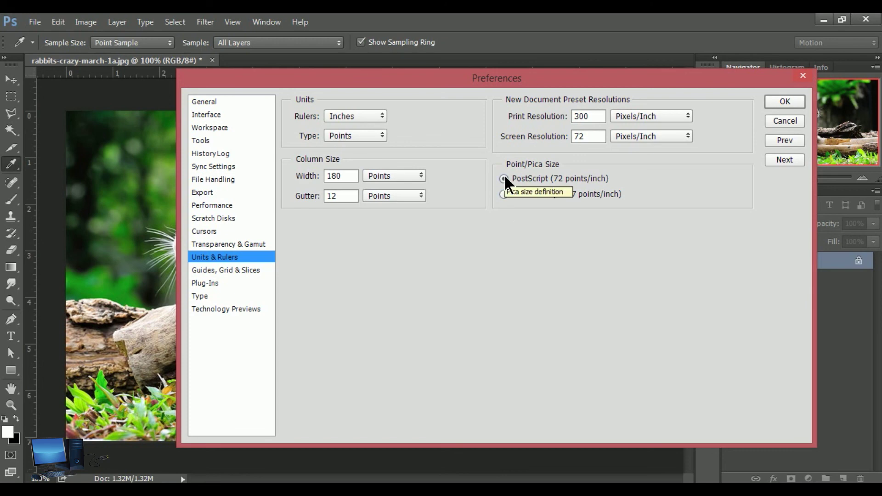
{"action": "left_click", "coordinate": [248, 271]}
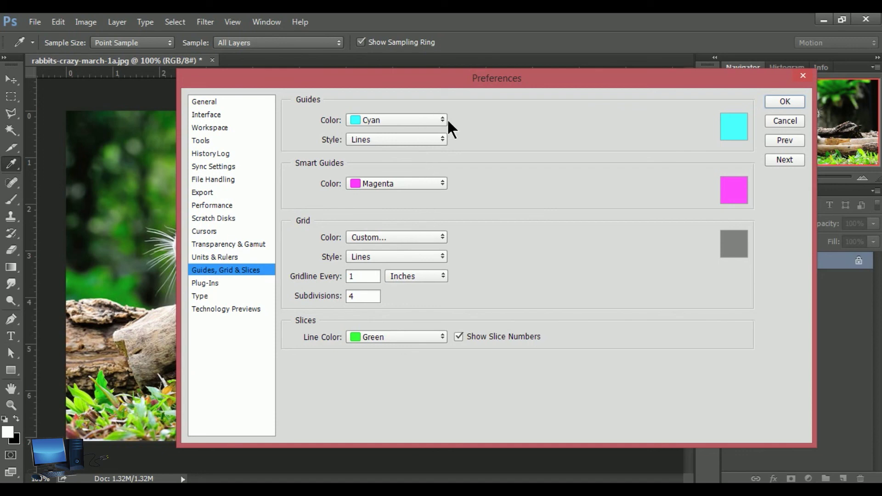
{"action": "left_click", "coordinate": [803, 76]}
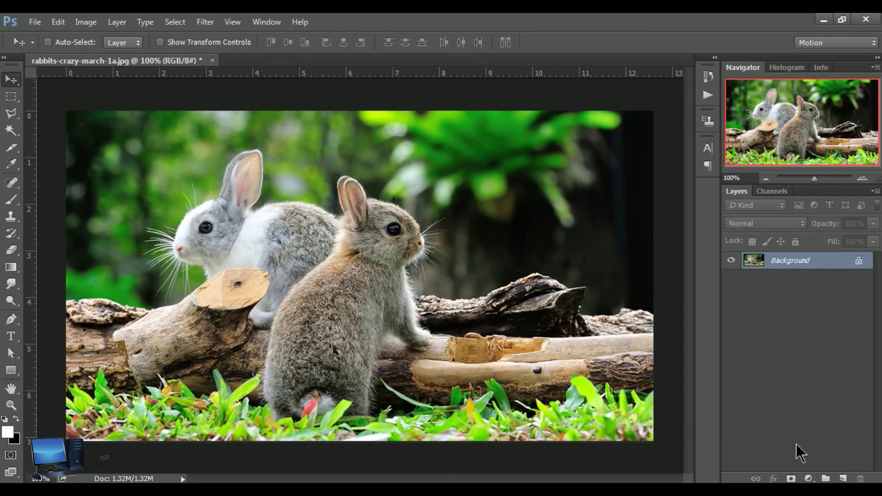
Step: Add a new white-filled layer and place vertical guides near 1, 2 and 3 inches
{"action": "left_click", "coordinate": [840, 477]}
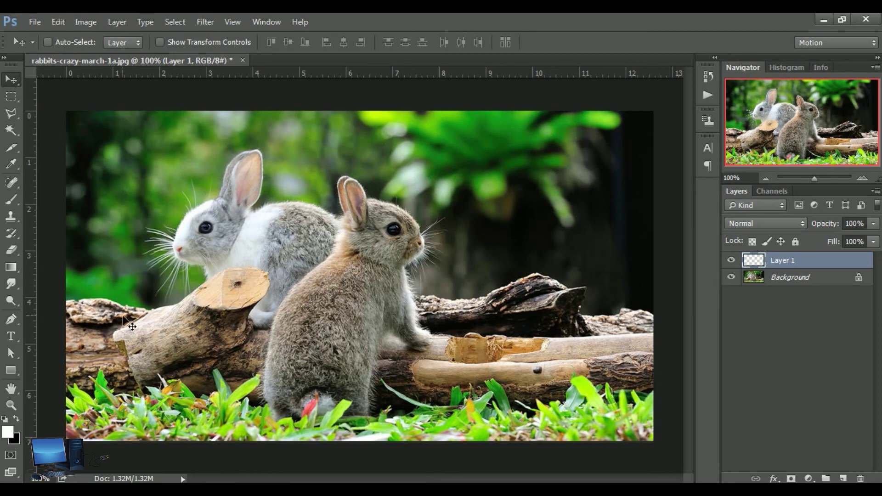
{"action": "key", "text": "alt+BackSpace"}
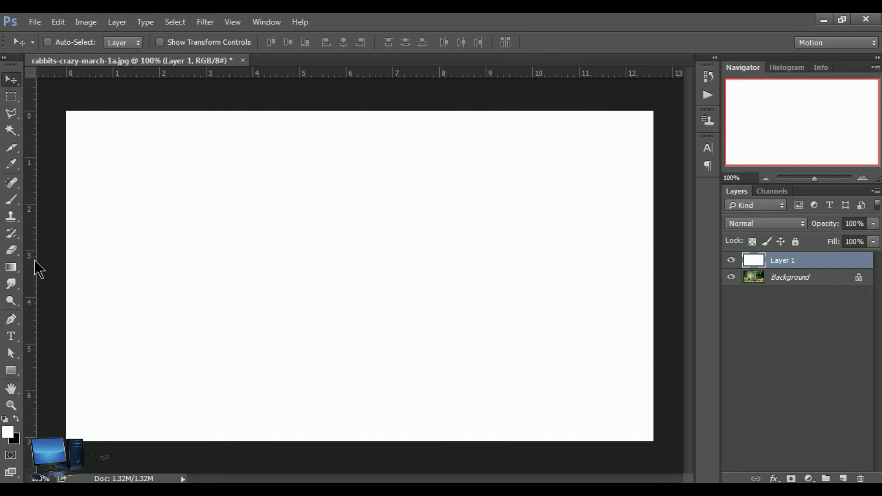
{"action": "left_click_drag", "start_coordinate": [32, 266], "coordinate": [117, 272]}
{"action": "left_click_drag", "start_coordinate": [32, 278], "coordinate": [164, 252]}
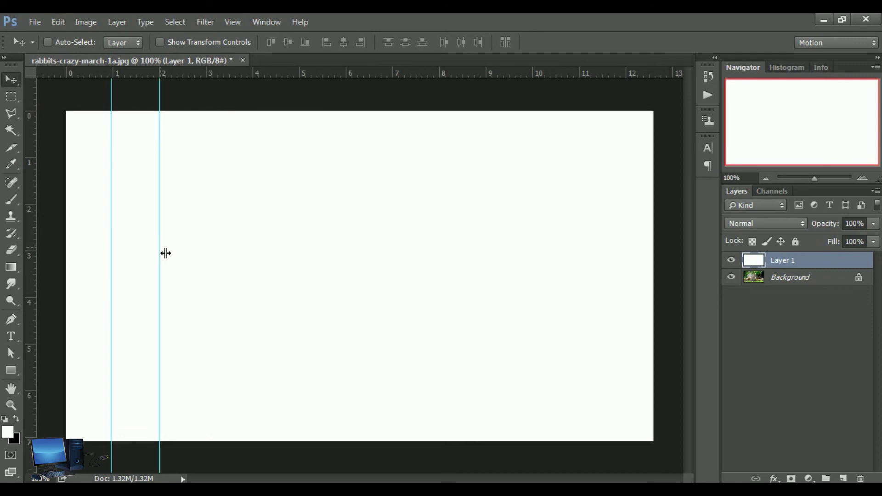
{"action": "mouse_move", "coordinate": [32, 276]}
{"action": "left_mouse_down"}
{"action": "mouse_move", "coordinate": [238, 258]}
{"action": "mouse_move", "coordinate": [205, 256]}
{"action": "left_mouse_up"}
Step: Add vertical guides at 4, 5, 6 and 7 inches and a horizontal guide near 1 inch
{"action": "left_click_drag", "start_coordinate": [33, 276], "coordinate": [257, 245]}
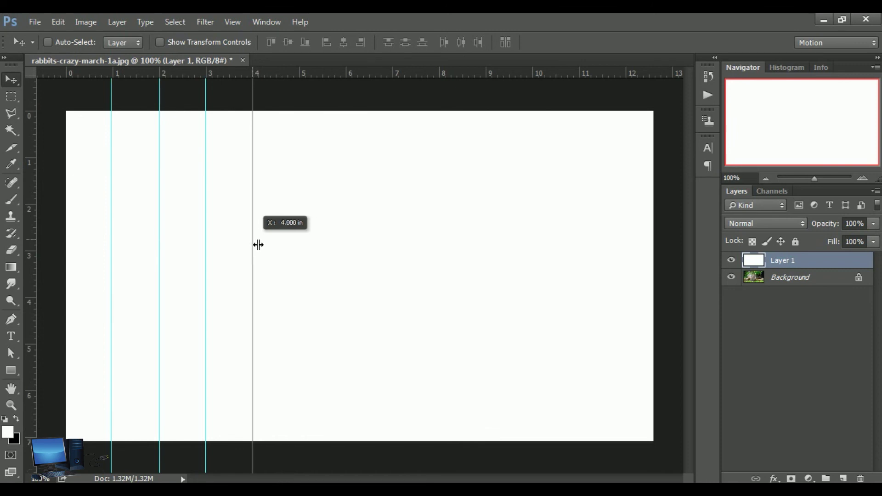
{"action": "left_click_drag", "start_coordinate": [258, 245], "coordinate": [257, 244]}
{"action": "left_click_drag", "start_coordinate": [29, 262], "coordinate": [305, 253]}
{"action": "mouse_move", "coordinate": [29, 284]}
{"action": "left_mouse_down"}
{"action": "mouse_move", "coordinate": [234, 289]}
{"action": "mouse_move", "coordinate": [351, 275]}
{"action": "left_mouse_up"}
{"action": "left_click_drag", "start_coordinate": [32, 280], "coordinate": [397, 290]}
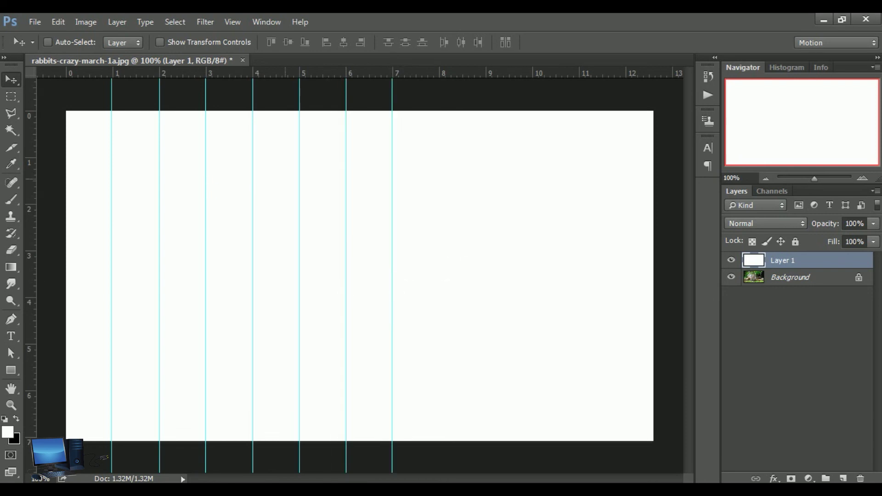
{"action": "left_click_drag", "start_coordinate": [186, 73], "coordinate": [188, 164]}
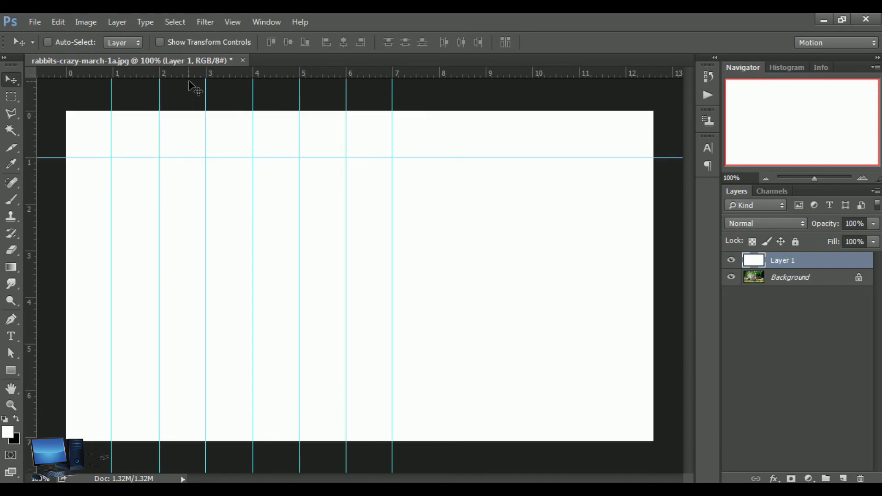
Step: Add horizontal guides at roughly 2, 3, 4, 5 and 6 inches down the canvas
{"action": "left_click_drag", "start_coordinate": [190, 75], "coordinate": [169, 208]}
{"action": "left_click_drag", "start_coordinate": [154, 75], "coordinate": [153, 256]}
{"action": "mouse_move", "coordinate": [181, 74]}
{"action": "left_mouse_down"}
{"action": "mouse_move", "coordinate": [175, 312]}
{"action": "mouse_move", "coordinate": [176, 303]}
{"action": "left_mouse_up"}
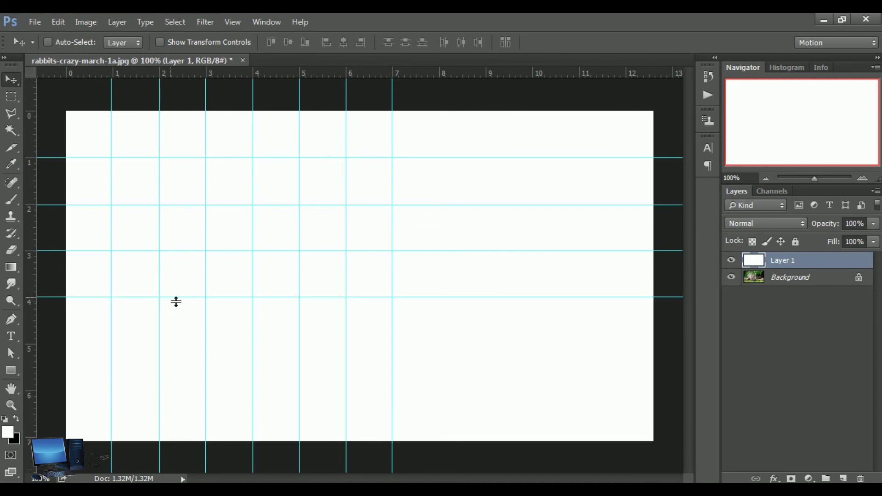
{"action": "mouse_move", "coordinate": [217, 75]}
{"action": "left_mouse_down"}
{"action": "mouse_move", "coordinate": [191, 358]}
{"action": "mouse_move", "coordinate": [192, 349]}
{"action": "left_mouse_up"}
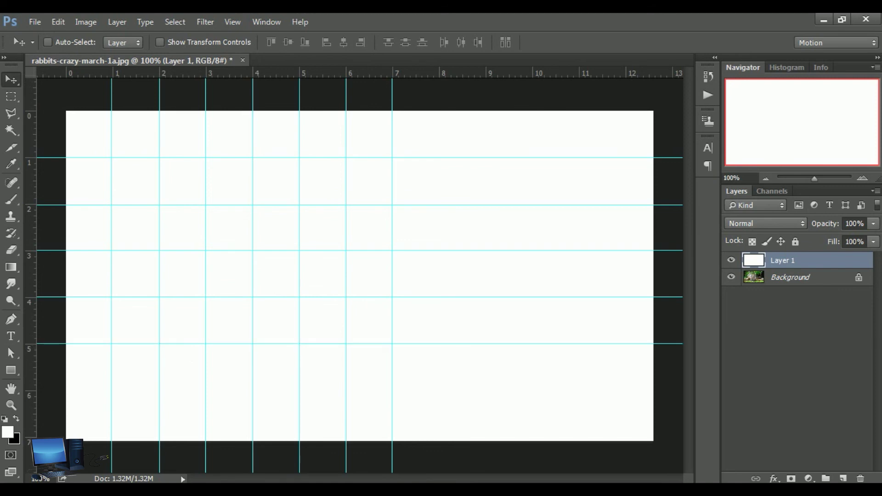
{"action": "mouse_move", "coordinate": [242, 75]}
{"action": "left_mouse_down"}
{"action": "mouse_move", "coordinate": [243, 232]}
{"action": "mouse_move", "coordinate": [222, 396]}
{"action": "left_mouse_up"}
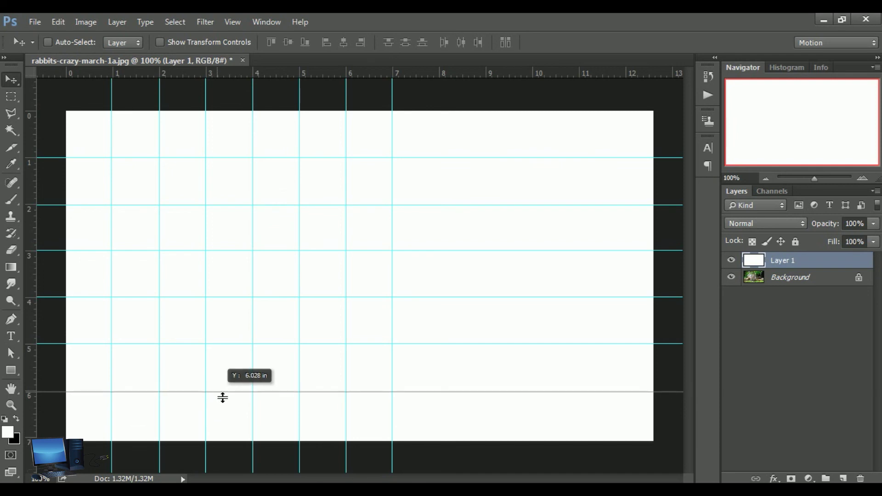
{"action": "left_click_drag", "start_coordinate": [222, 396], "coordinate": [222, 396]}
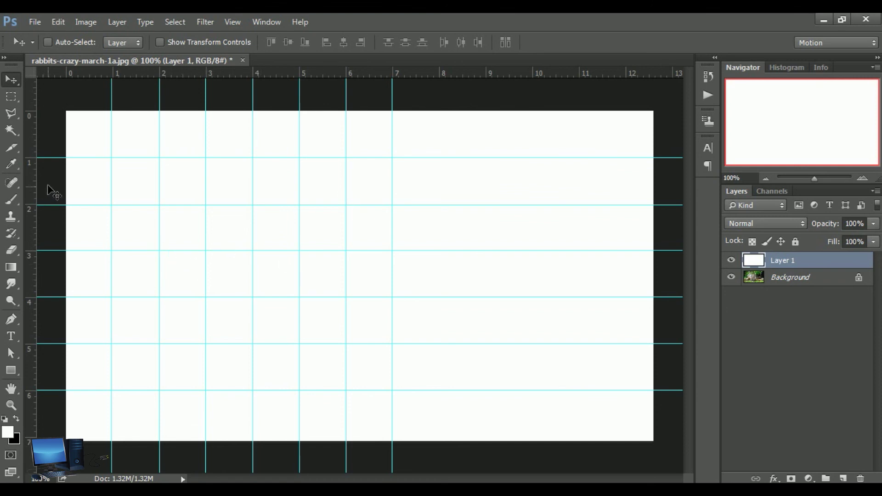
{"action": "left_click", "coordinate": [10, 146]}
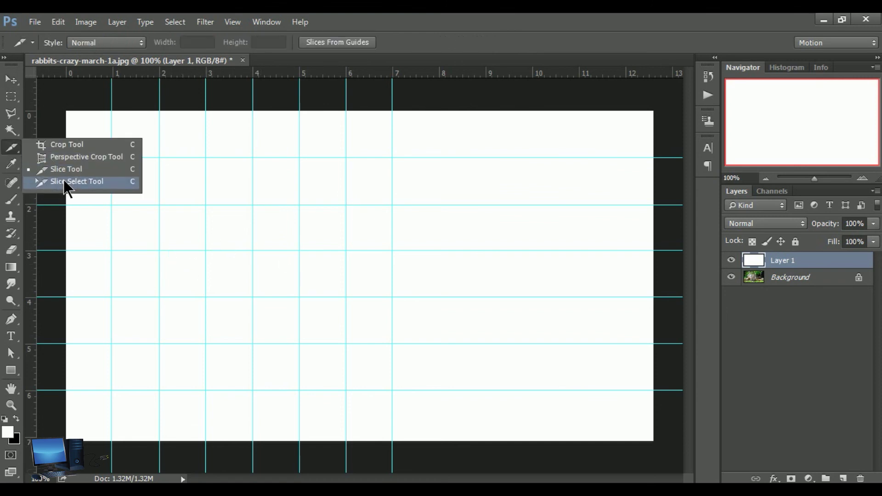
Step: Draw a large slice and a smaller overlapping slice on the canvas with the Slice Tool
{"action": "left_click", "coordinate": [64, 182]}
{"action": "left_click", "coordinate": [106, 160]}
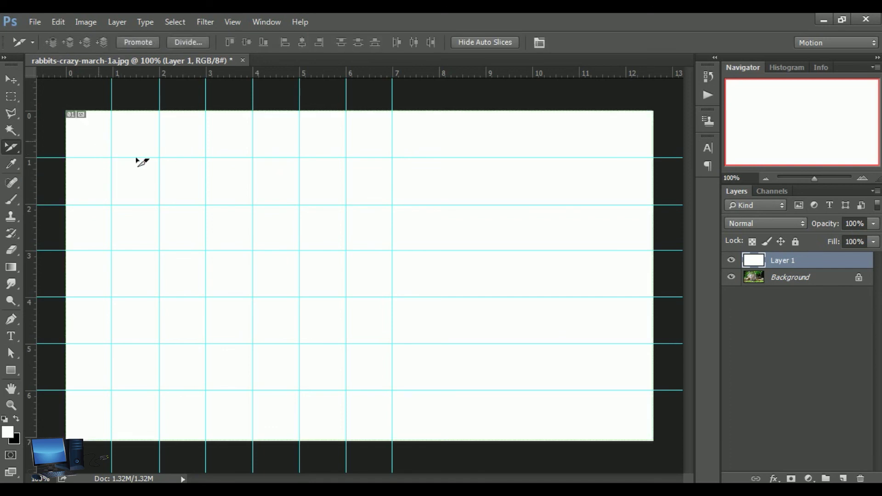
{"action": "left_click", "coordinate": [11, 147]}
{"action": "left_click", "coordinate": [71, 171]}
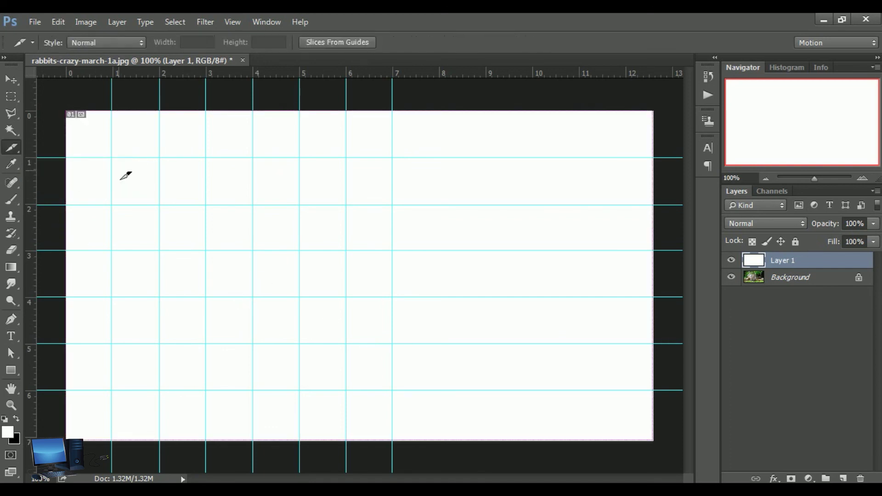
{"action": "mouse_move", "coordinate": [99, 187]}
{"action": "left_mouse_down"}
{"action": "mouse_move", "coordinate": [324, 387]}
{"action": "mouse_move", "coordinate": [350, 377]}
{"action": "mouse_move", "coordinate": [367, 382]}
{"action": "left_mouse_up"}
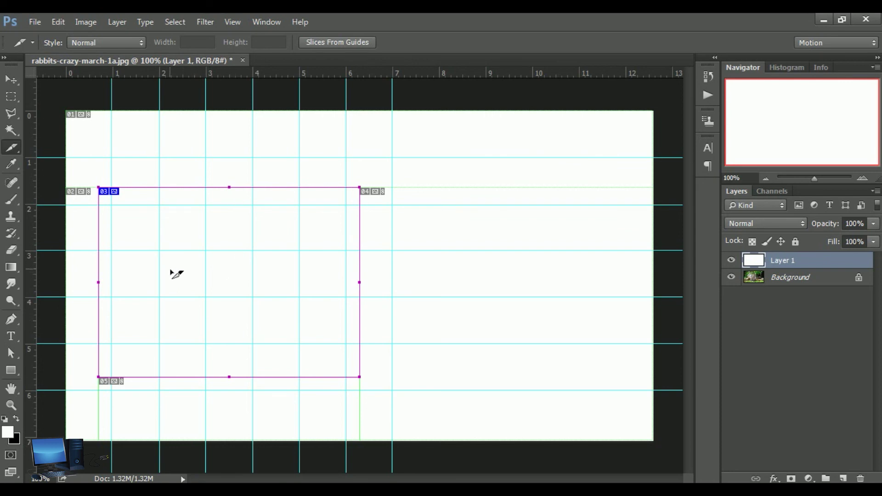
{"action": "mouse_move", "coordinate": [151, 149]}
{"action": "left_mouse_down"}
{"action": "mouse_move", "coordinate": [207, 269]}
{"action": "mouse_move", "coordinate": [273, 311]}
{"action": "left_mouse_up"}
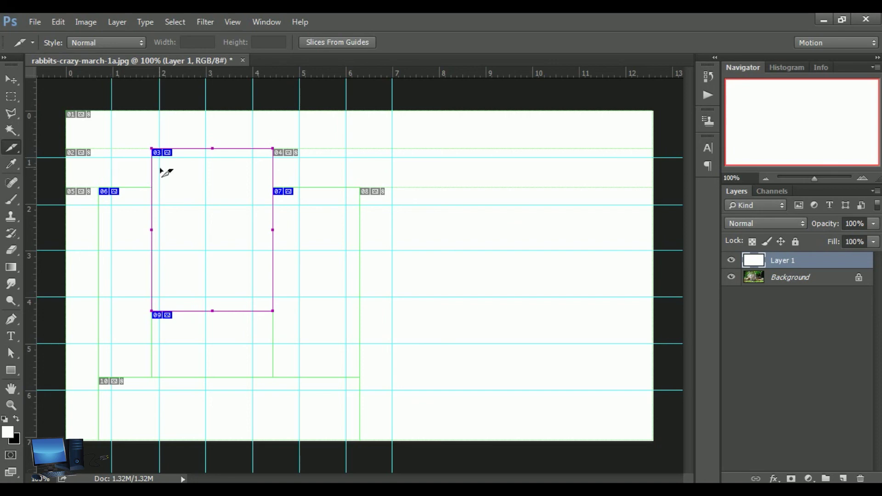
{"action": "left_click", "coordinate": [36, 22]}
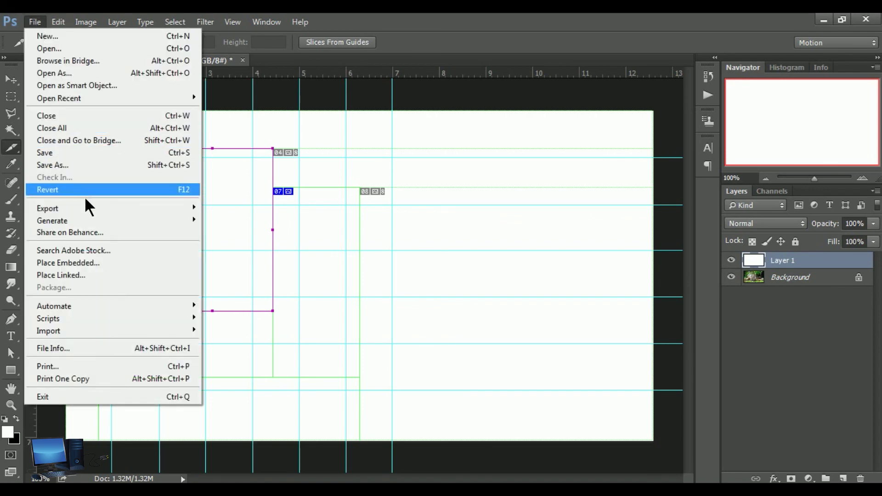
{"action": "mouse_move", "coordinate": [48, 208]}
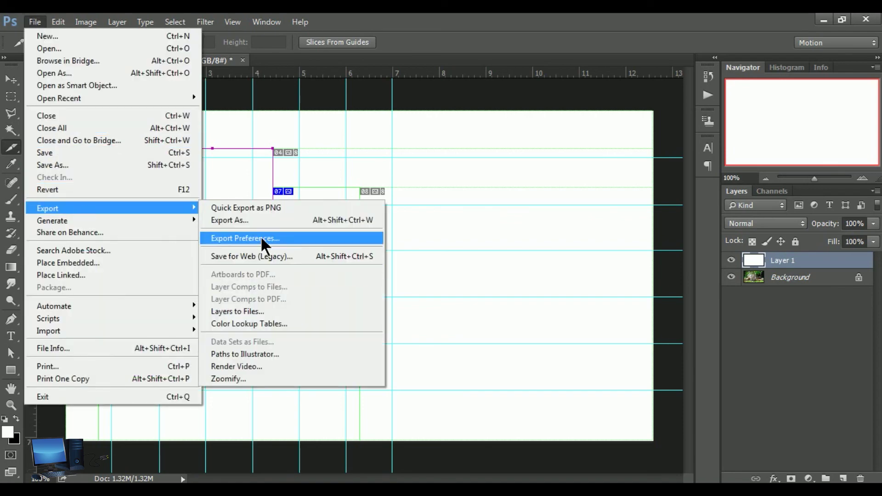
{"action": "left_click", "coordinate": [260, 236]}
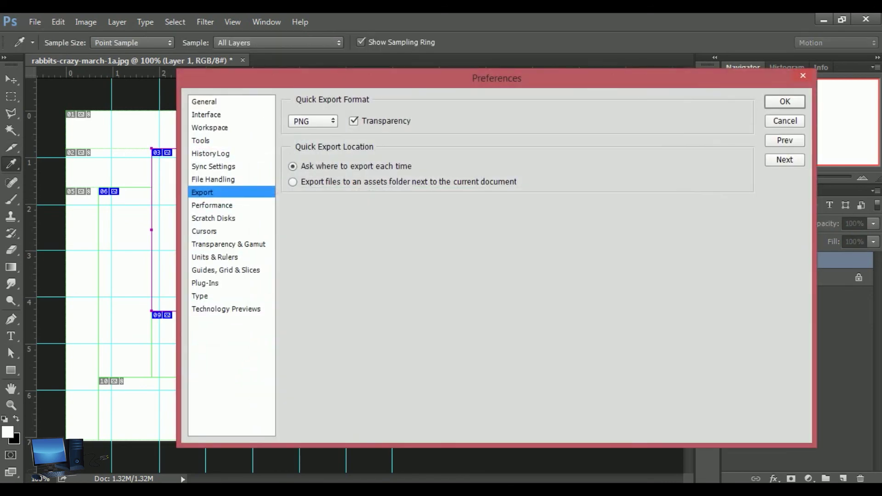
{"action": "left_click_drag", "start_coordinate": [246, 73], "coordinate": [365, 71]}
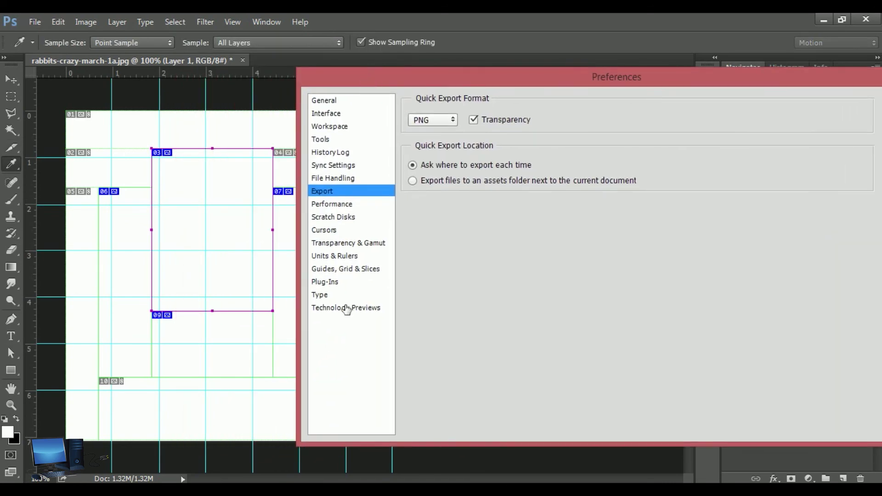
{"action": "left_click", "coordinate": [372, 273]}
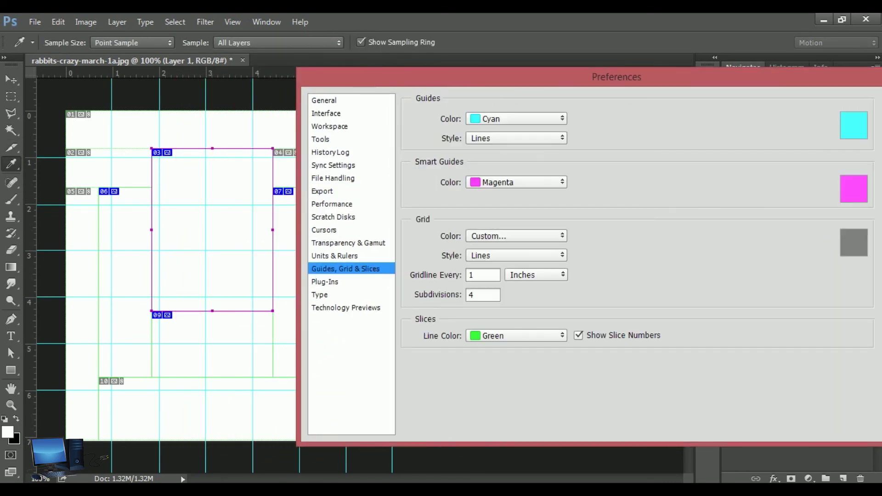
{"action": "left_click_drag", "start_coordinate": [447, 81], "coordinate": [473, 76]}
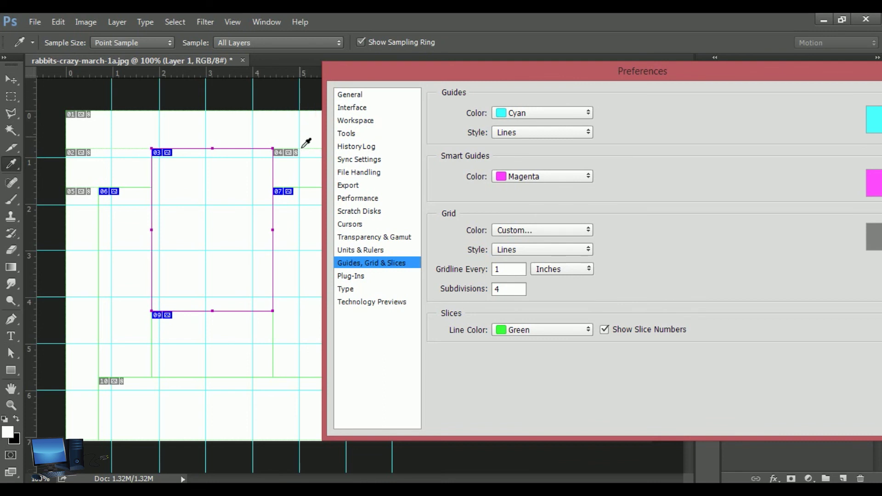
{"action": "left_click", "coordinate": [587, 115]}
{"action": "left_click", "coordinate": [524, 167]}
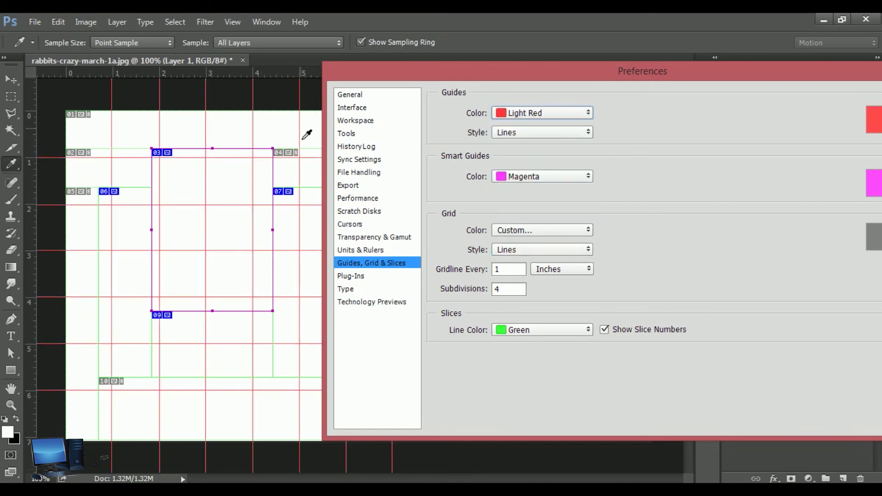
{"action": "left_click", "coordinate": [586, 111]}
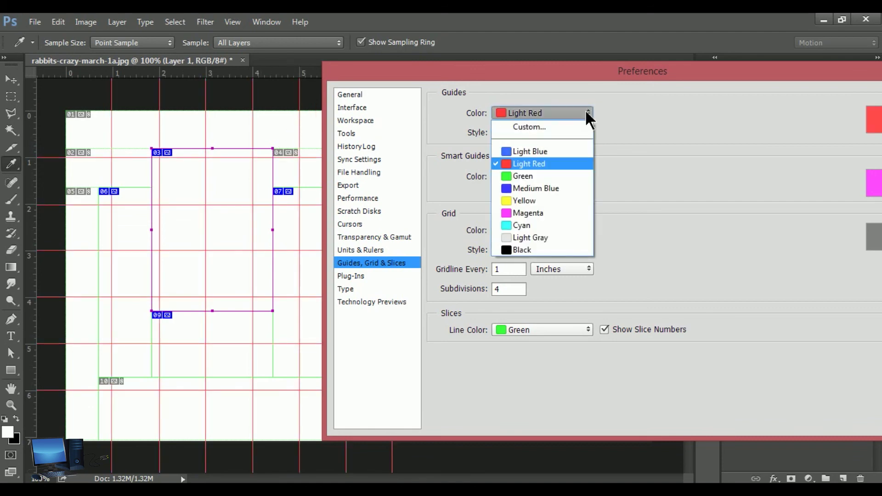
{"action": "left_click", "coordinate": [526, 225]}
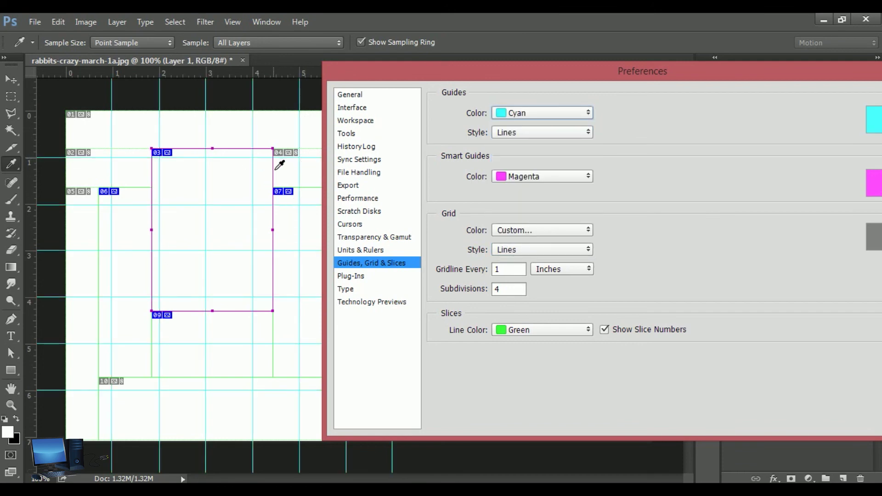
{"action": "left_click", "coordinate": [588, 173]}
{"action": "left_click", "coordinate": [525, 225]}
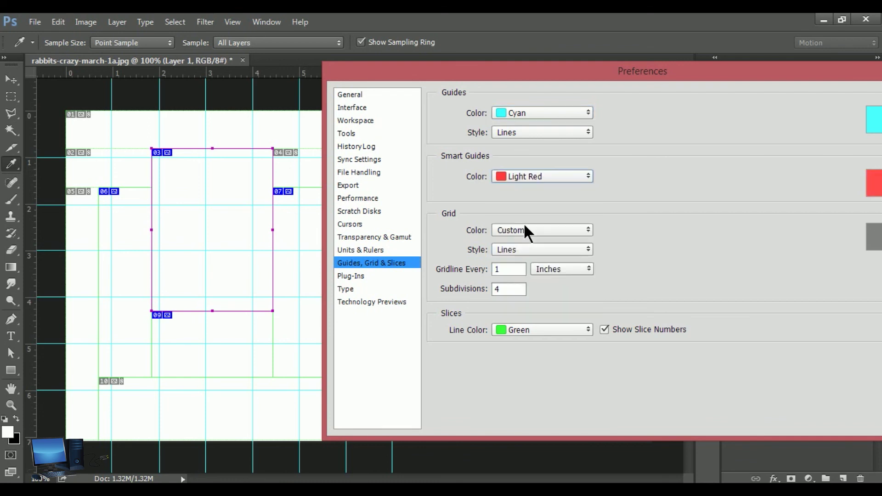
{"action": "left_click", "coordinate": [585, 175]}
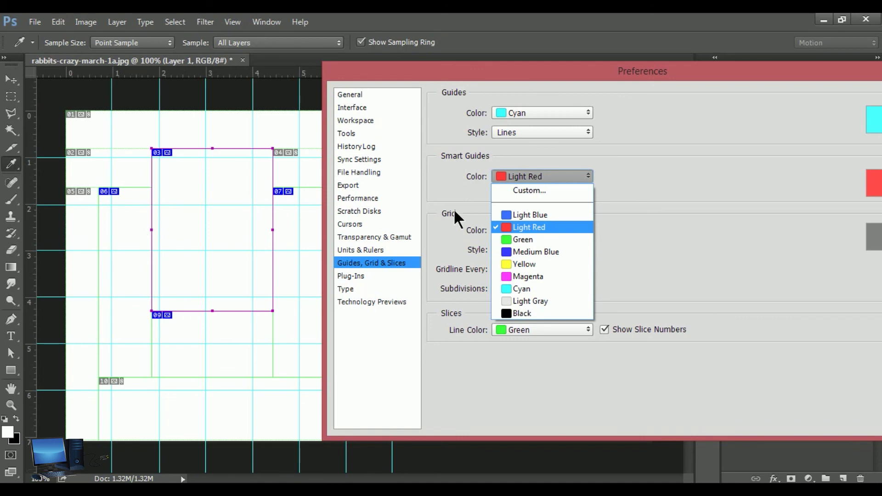
{"action": "left_click", "coordinate": [513, 240]}
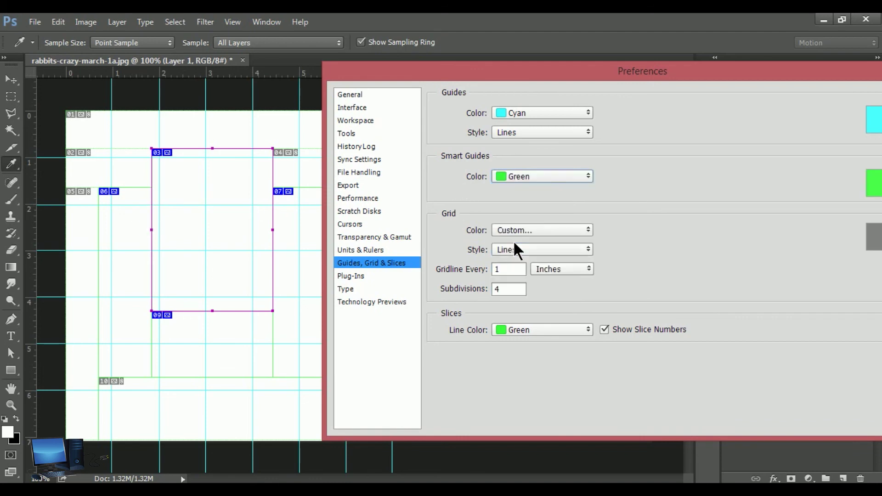
{"action": "left_click", "coordinate": [589, 173]}
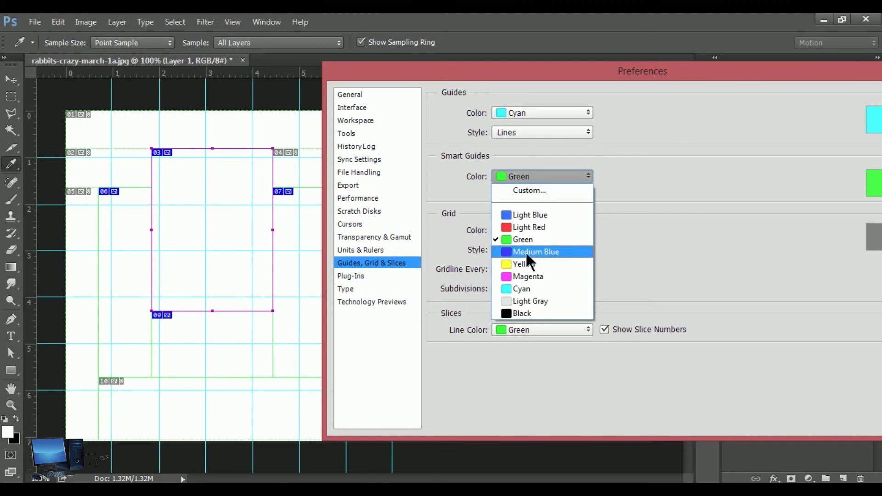
{"action": "left_click", "coordinate": [542, 217]}
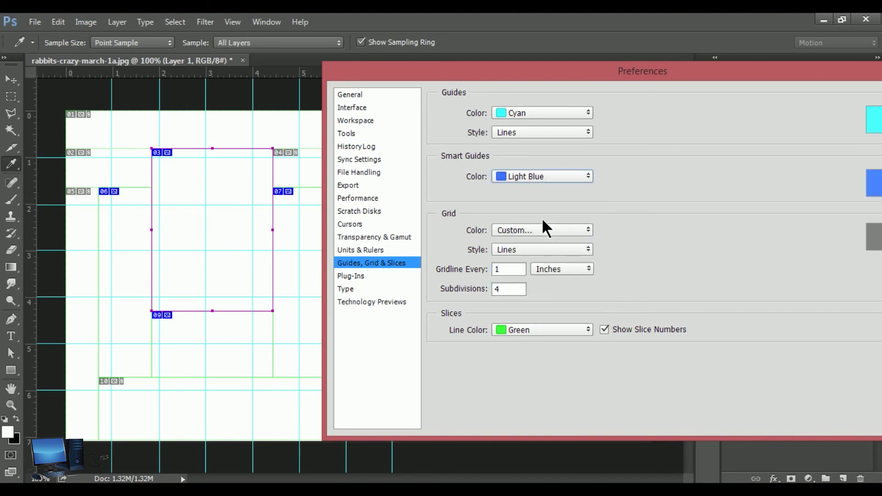
{"action": "left_click", "coordinate": [586, 176]}
{"action": "left_click", "coordinate": [523, 275]}
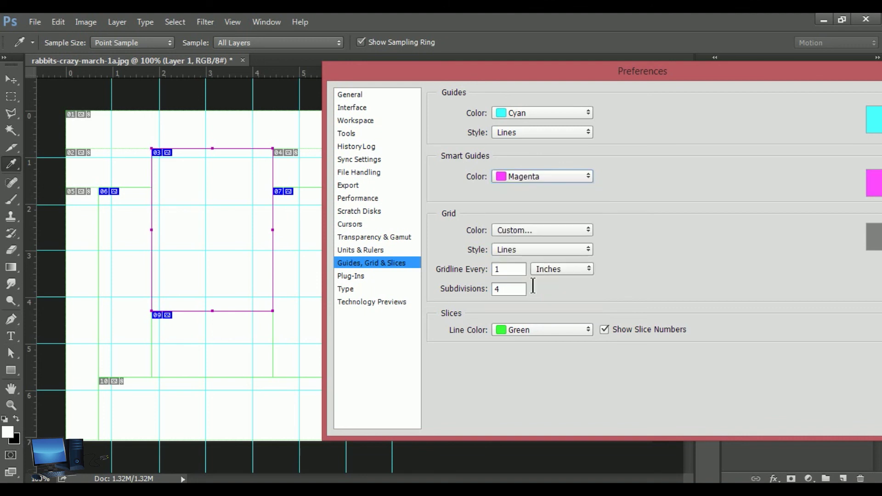
{"action": "left_click_drag", "start_coordinate": [504, 74], "coordinate": [459, 76]}
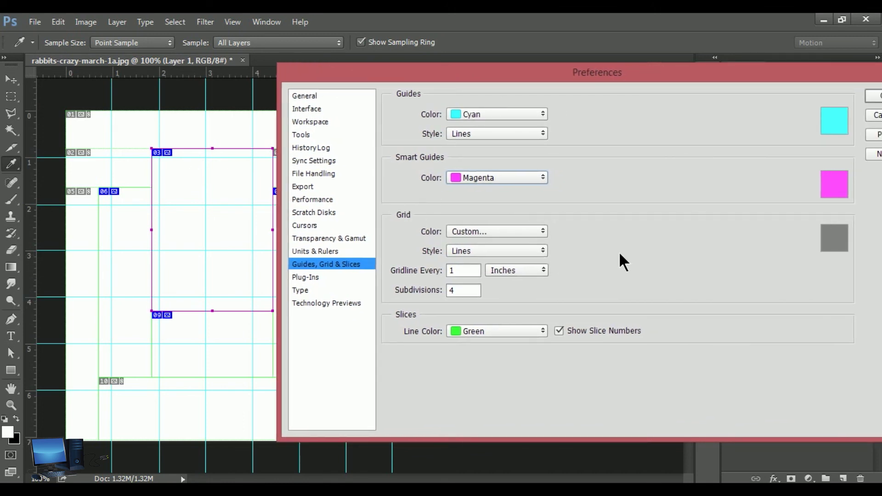
Step: Set the grid colour to Light Red
{"action": "left_click", "coordinate": [540, 232]}
{"action": "left_click", "coordinate": [605, 221]}
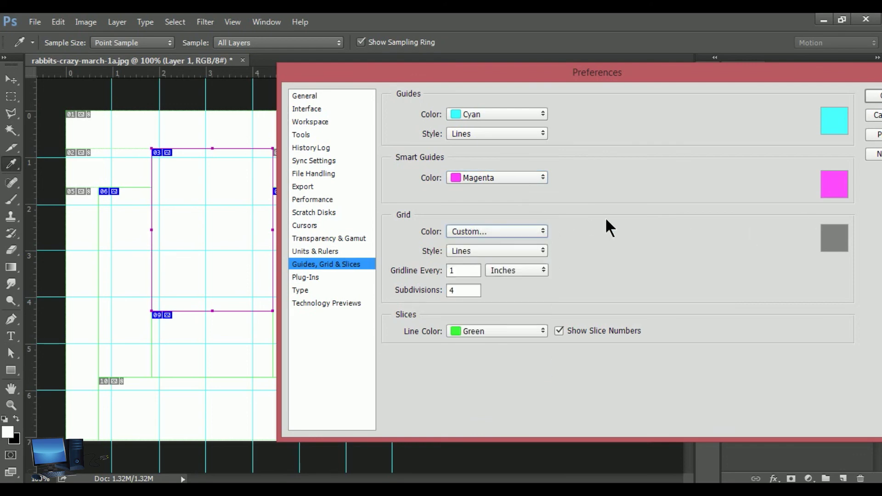
{"action": "left_click", "coordinate": [538, 229]}
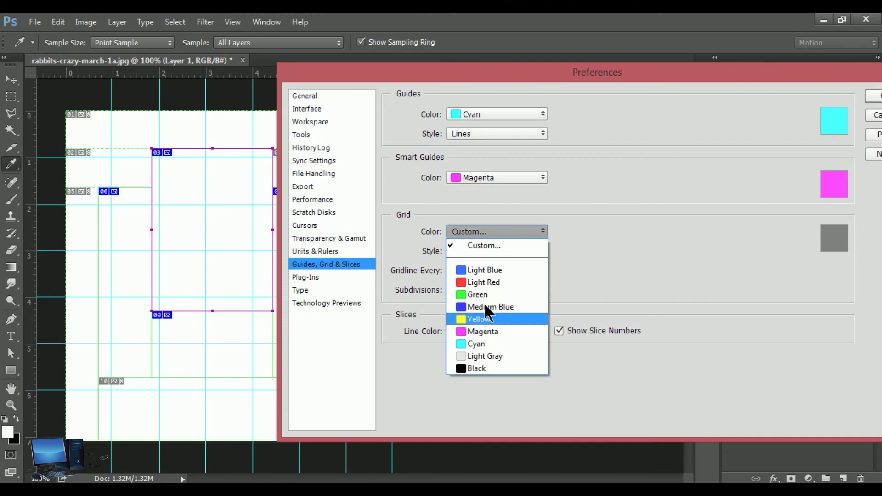
{"action": "left_click", "coordinate": [484, 281]}
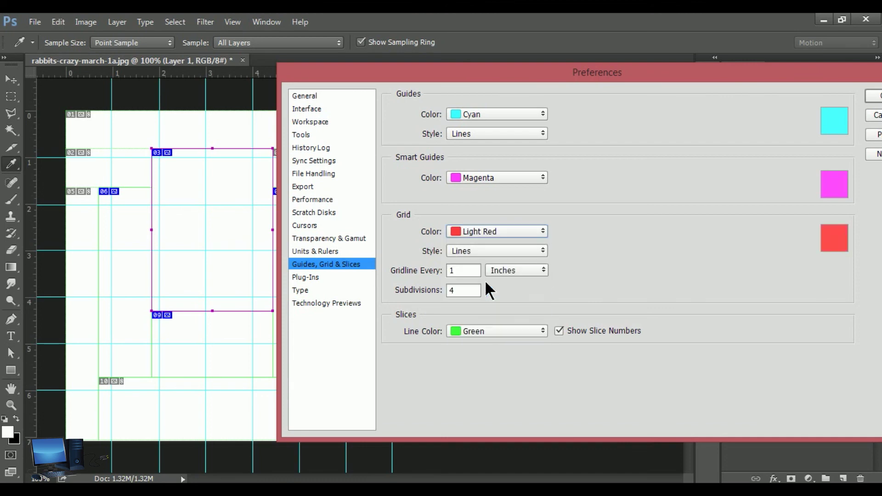
{"action": "left_click", "coordinate": [542, 229]}
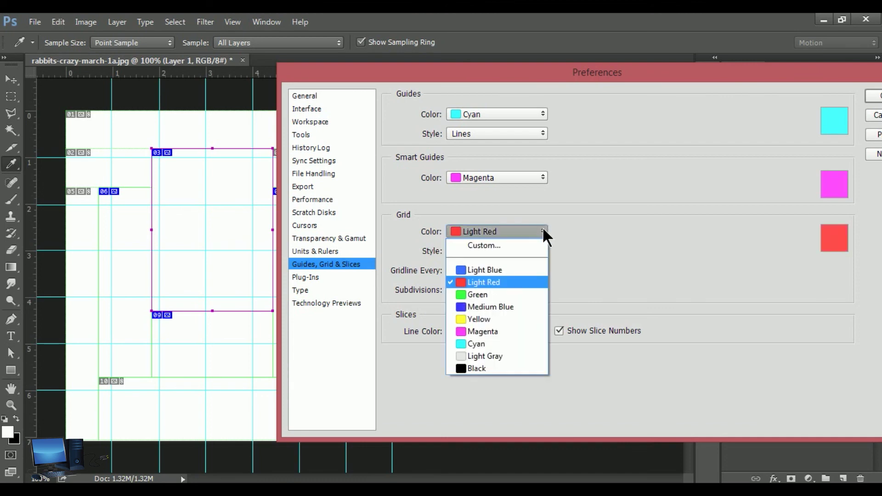
{"action": "left_click", "coordinate": [642, 245]}
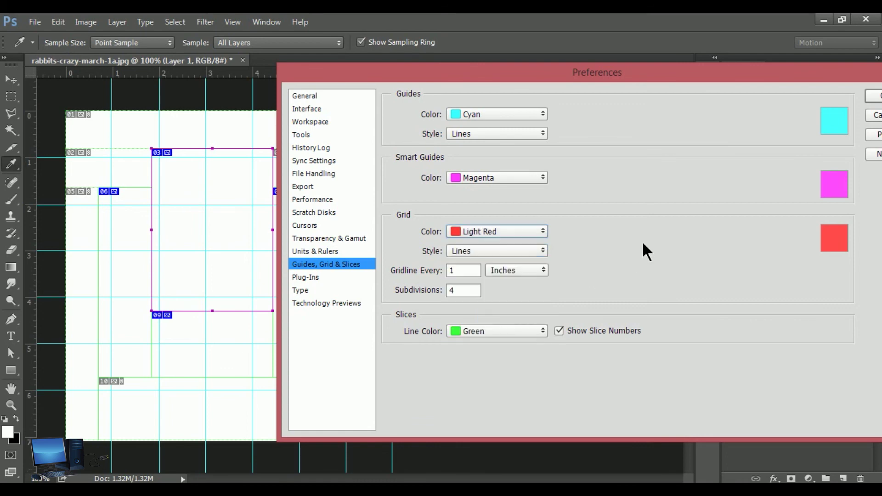
Step: Try Light Red for slice lines, then set them back to green
{"action": "left_click", "coordinate": [541, 331]}
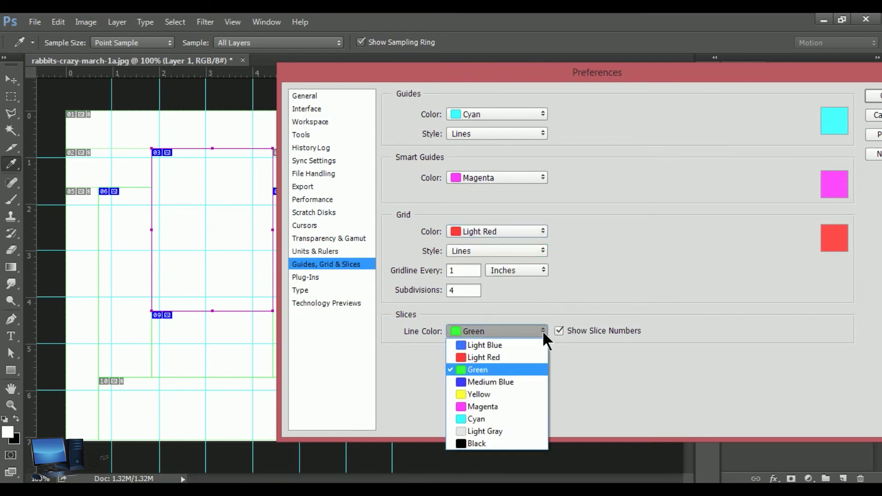
{"action": "left_click", "coordinate": [490, 358]}
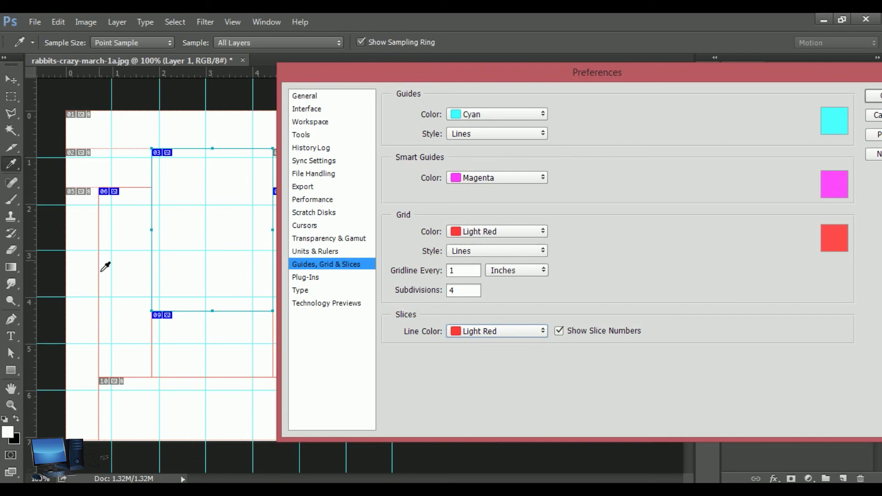
{"action": "left_click", "coordinate": [542, 328]}
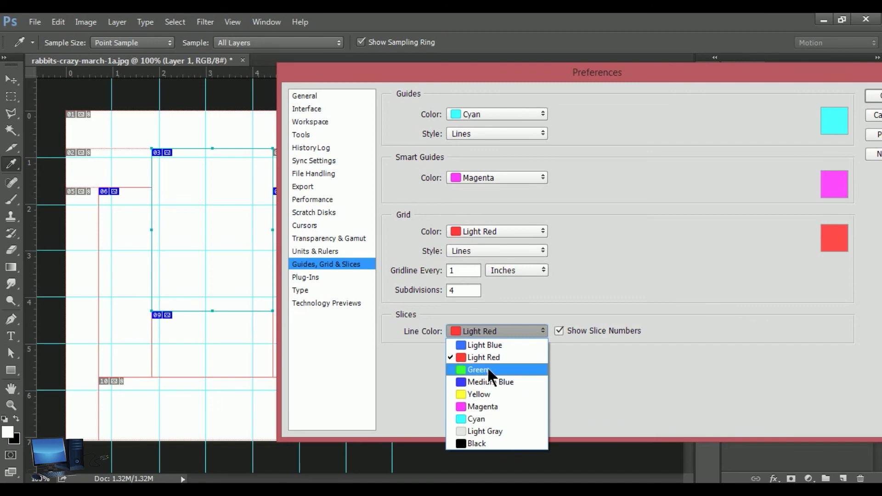
{"action": "left_click", "coordinate": [490, 377]}
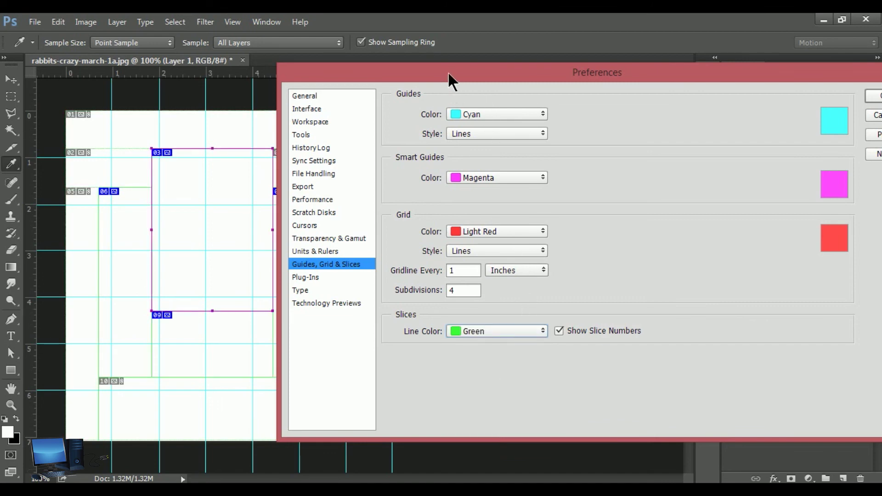
Step: Try centimetres for gridline spacing, then revert to every 1 inch with 4 subdivisions
{"action": "left_click_drag", "start_coordinate": [449, 75], "coordinate": [524, 71]}
{"action": "left_click", "coordinate": [616, 267]}
{"action": "left_click", "coordinate": [586, 297]}
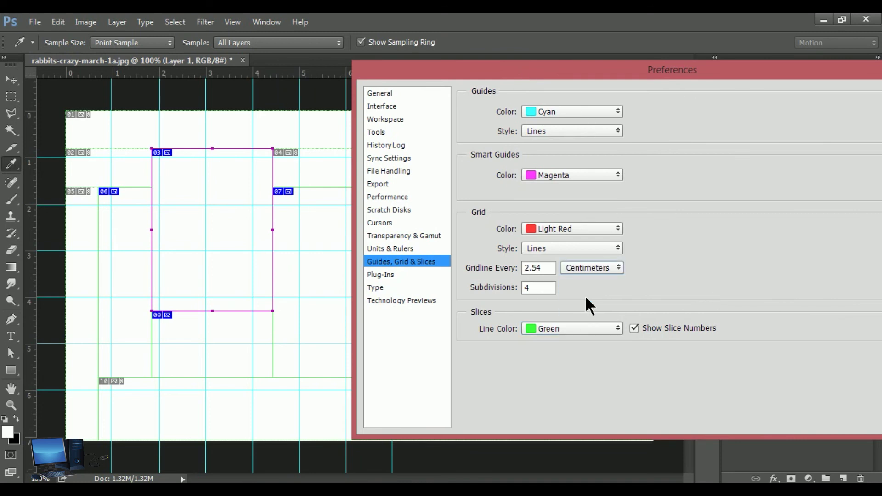
{"action": "left_click", "coordinate": [619, 268]}
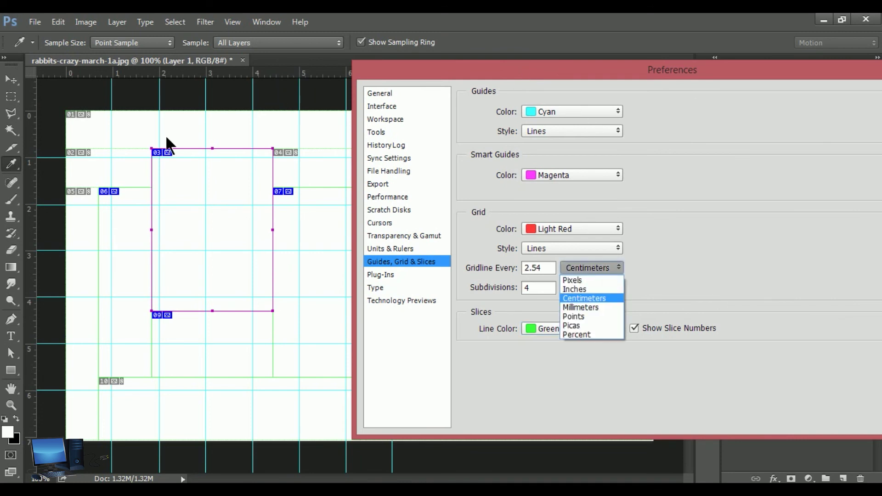
{"action": "left_click", "coordinate": [589, 291]}
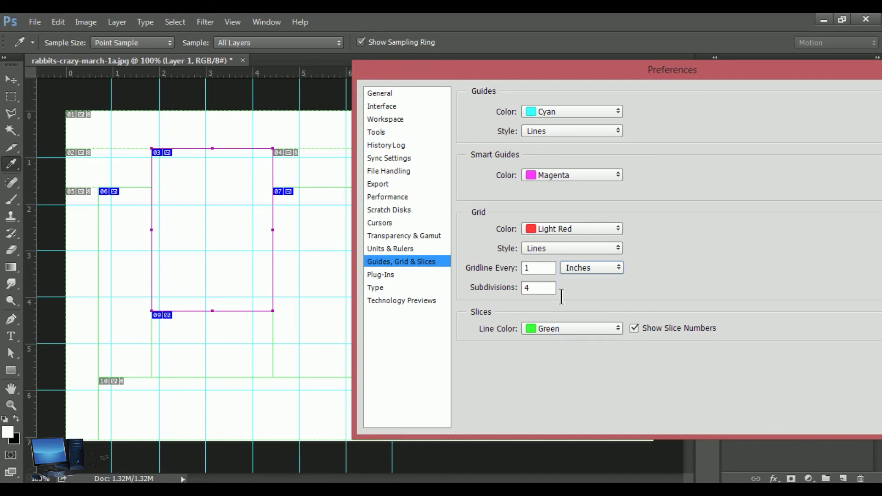
{"action": "double_click", "coordinate": [528, 287]}
{"action": "left_click_drag", "start_coordinate": [647, 65], "coordinate": [526, 62]}
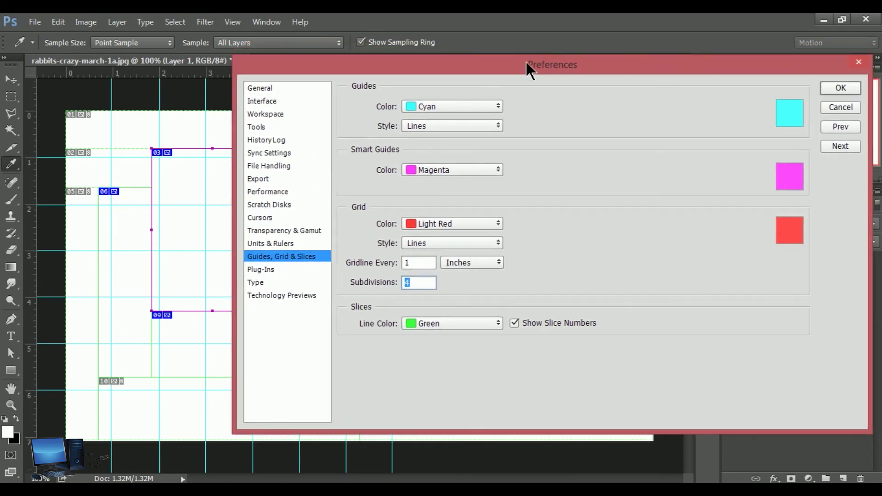
{"action": "left_click", "coordinate": [793, 173]}
{"action": "left_click", "coordinate": [367, 237]}
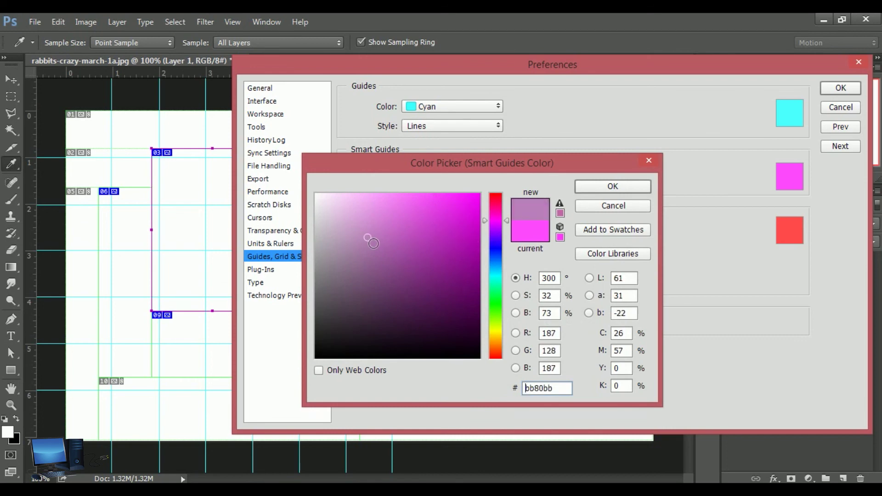
{"action": "left_click_drag", "start_coordinate": [483, 221], "coordinate": [454, 103]}
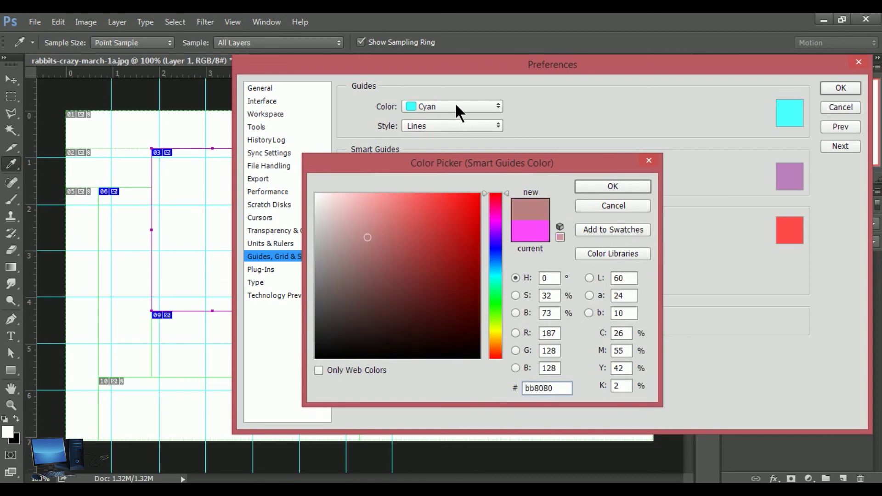
{"action": "left_click", "coordinate": [476, 225]}
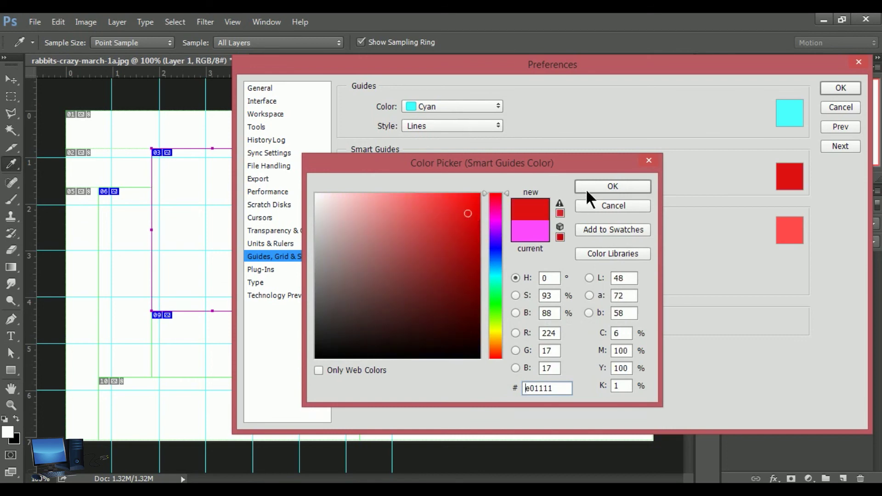
{"action": "left_click", "coordinate": [587, 187]}
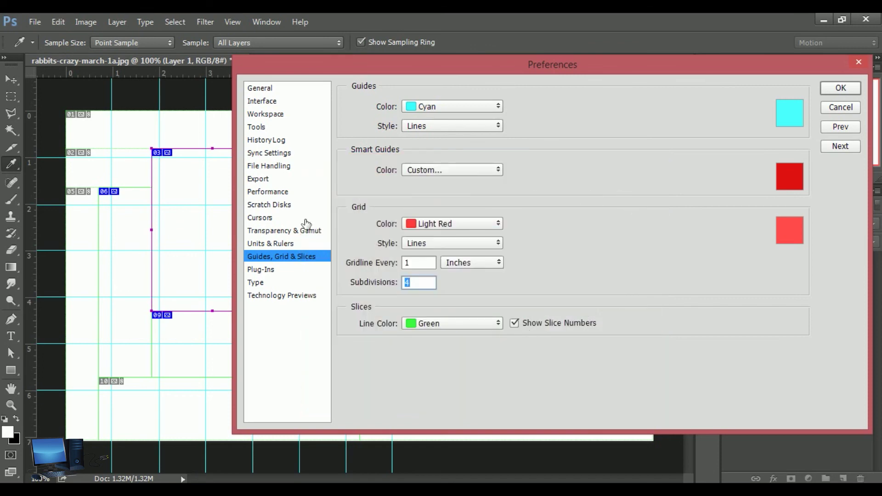
{"action": "left_click", "coordinate": [498, 223]}
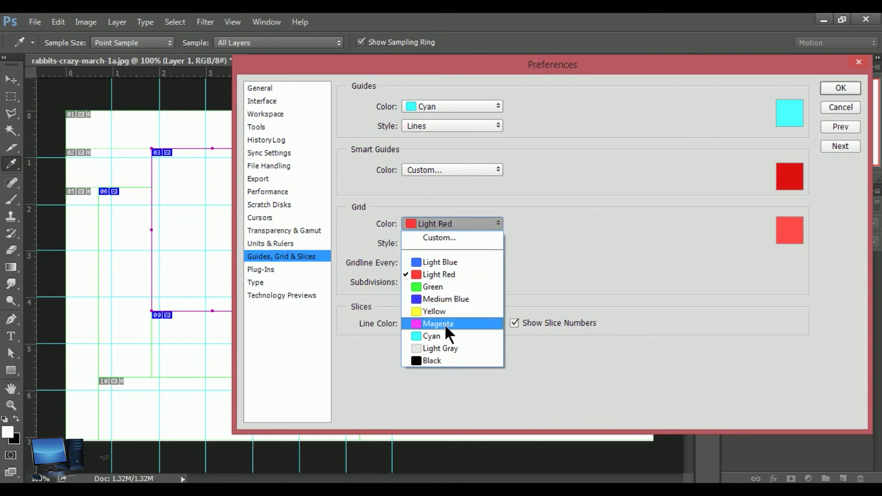
{"action": "left_click", "coordinate": [459, 287]}
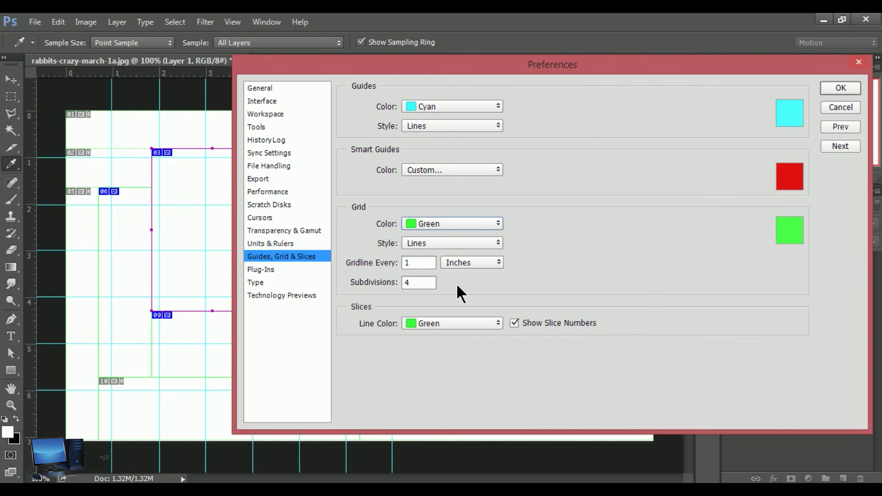
{"action": "left_click", "coordinate": [497, 220]}
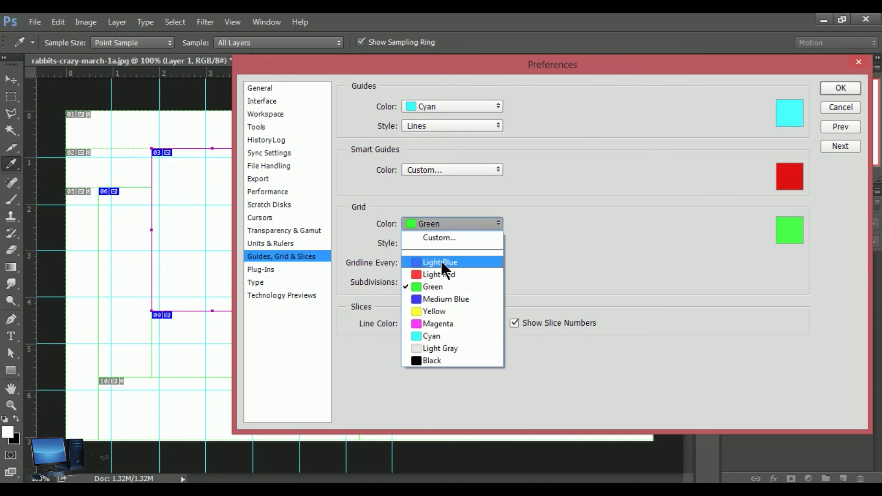
{"action": "left_click", "coordinate": [437, 274]}
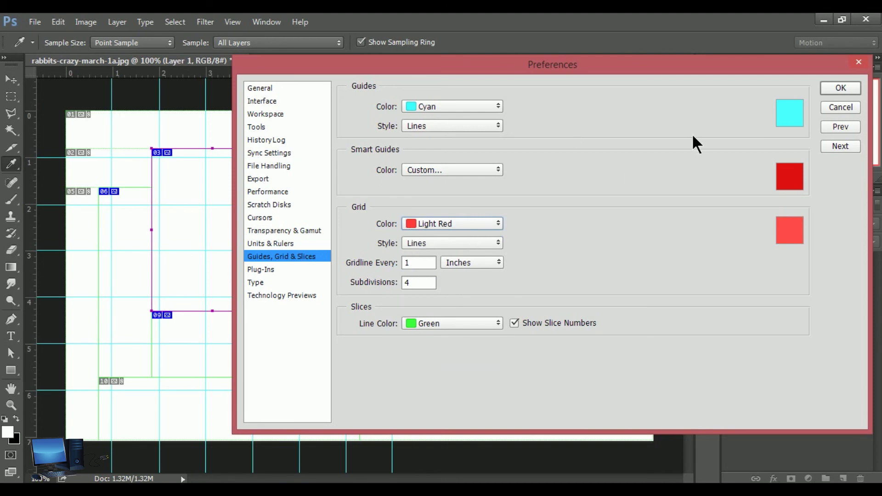
{"action": "left_click_drag", "start_coordinate": [544, 65], "coordinate": [674, 99]}
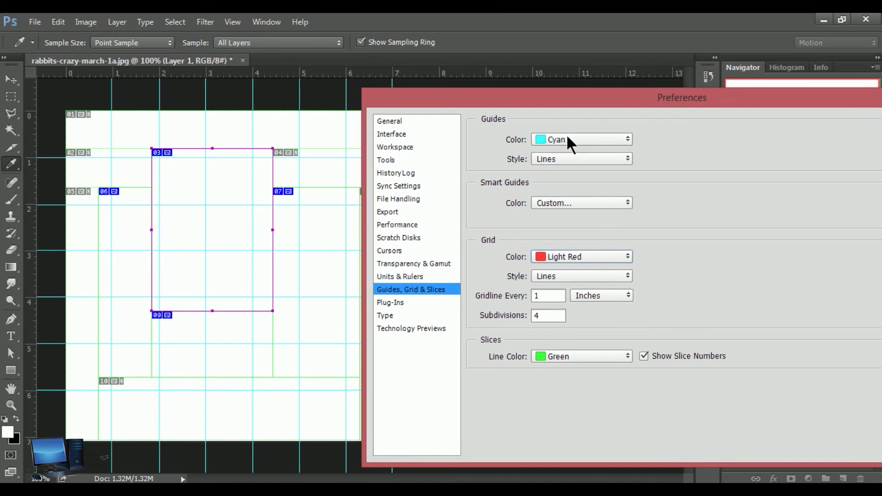
{"action": "mouse_move", "coordinate": [584, 100]}
{"action": "left_mouse_down"}
{"action": "mouse_move", "coordinate": [361, 61]}
{"action": "mouse_move", "coordinate": [361, 94]}
{"action": "left_mouse_up"}
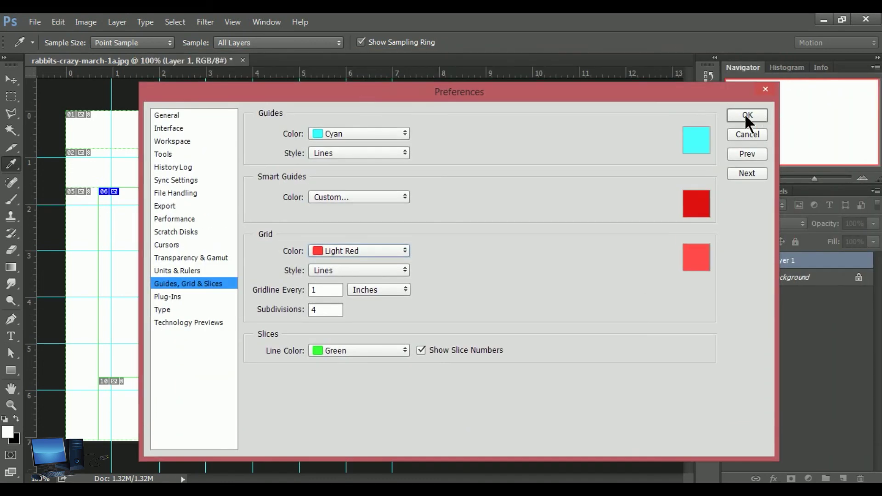
Step: Apply the preferences and draw a 428 × 273 px rectangle shape on the canvas
{"action": "left_click", "coordinate": [753, 139]}
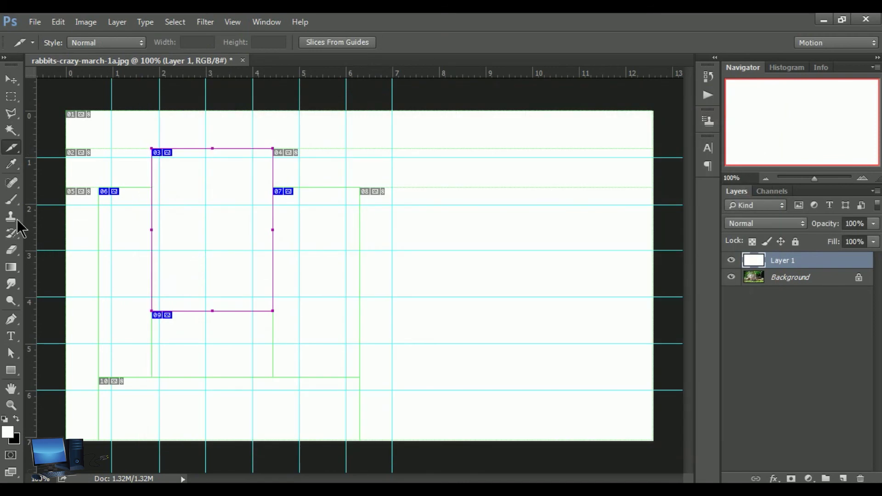
{"action": "left_click", "coordinate": [11, 370]}
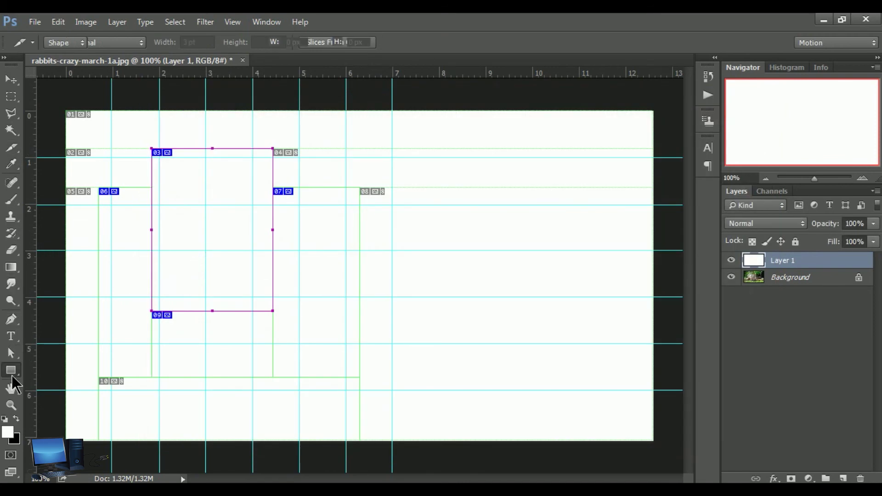
{"action": "mouse_move", "coordinate": [219, 214]}
{"action": "left_mouse_down"}
{"action": "mouse_move", "coordinate": [539, 386]}
{"action": "mouse_move", "coordinate": [599, 390]}
{"action": "mouse_move", "coordinate": [501, 394]}
{"action": "left_mouse_up"}
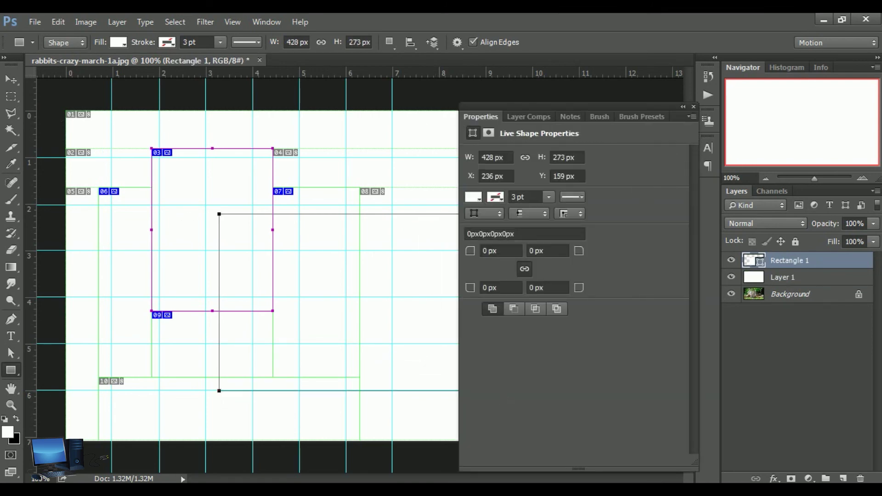
{"action": "left_click", "coordinate": [693, 107]}
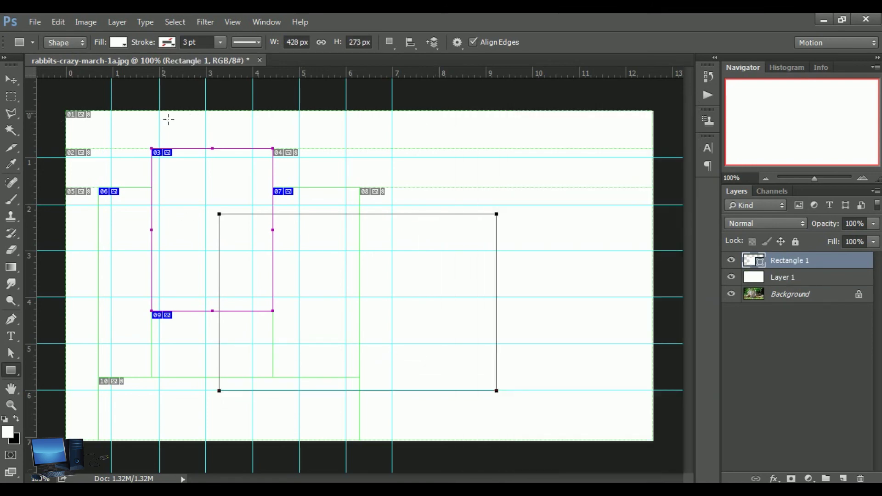
{"action": "left_click", "coordinate": [11, 79]}
{"action": "key", "text": "ctrl"}
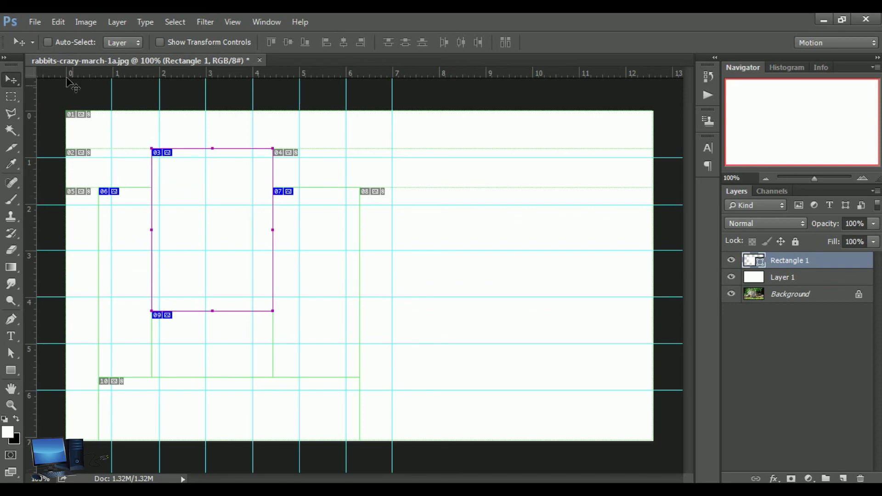
Step: Set the Smart Guides colour to Medium Blue in Guides, Grid & Slices preferences
{"action": "left_click", "coordinate": [35, 22]}
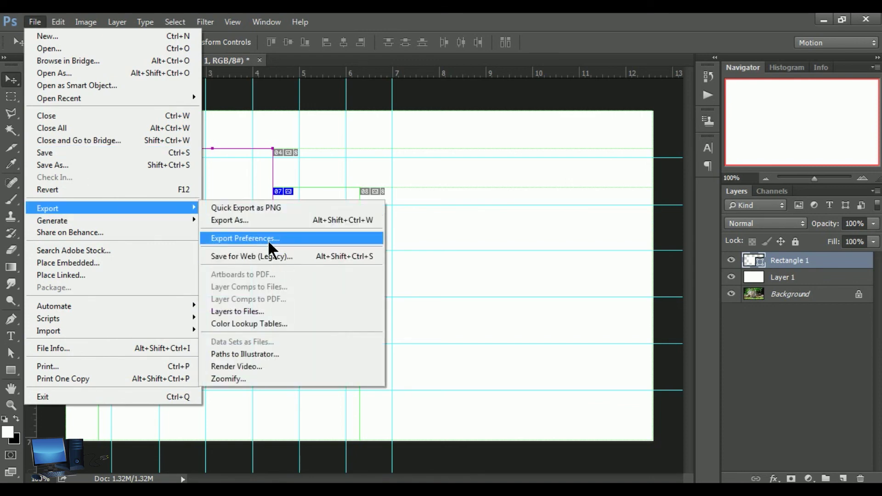
{"action": "mouse_move", "coordinate": [48, 208]}
{"action": "left_click", "coordinate": [267, 238]}
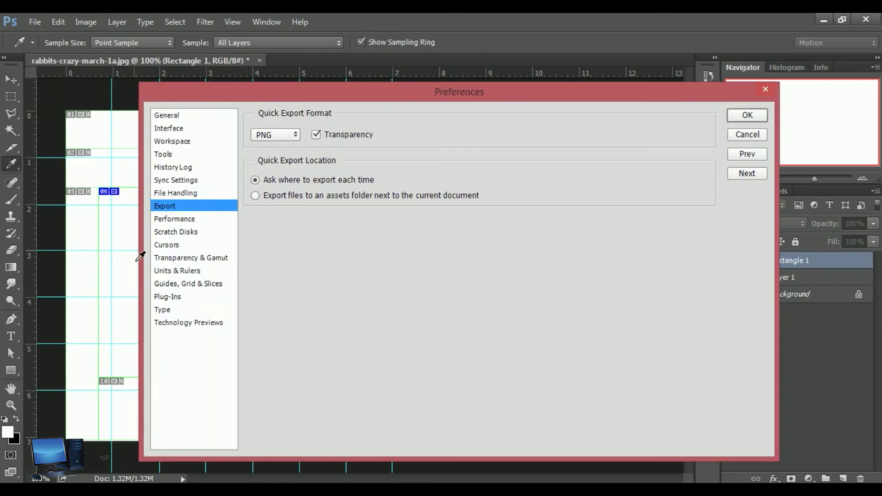
{"action": "left_click", "coordinate": [190, 285]}
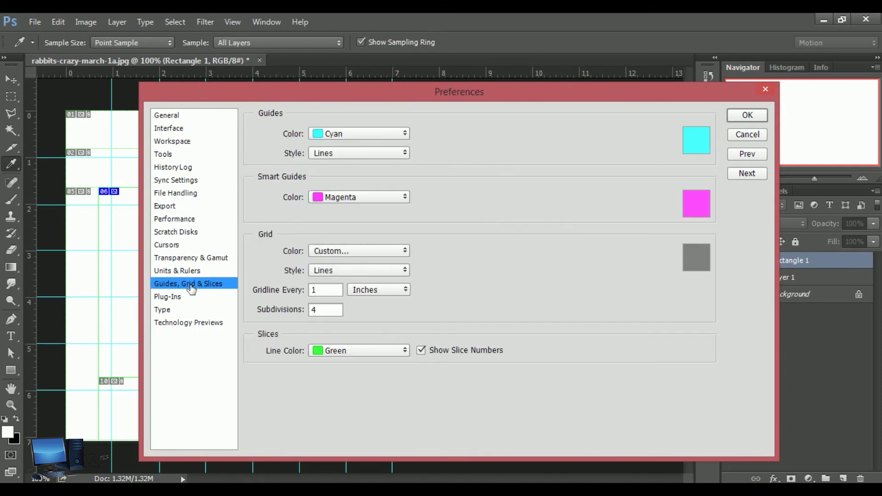
{"action": "left_click_drag", "start_coordinate": [317, 90], "coordinate": [582, 52]}
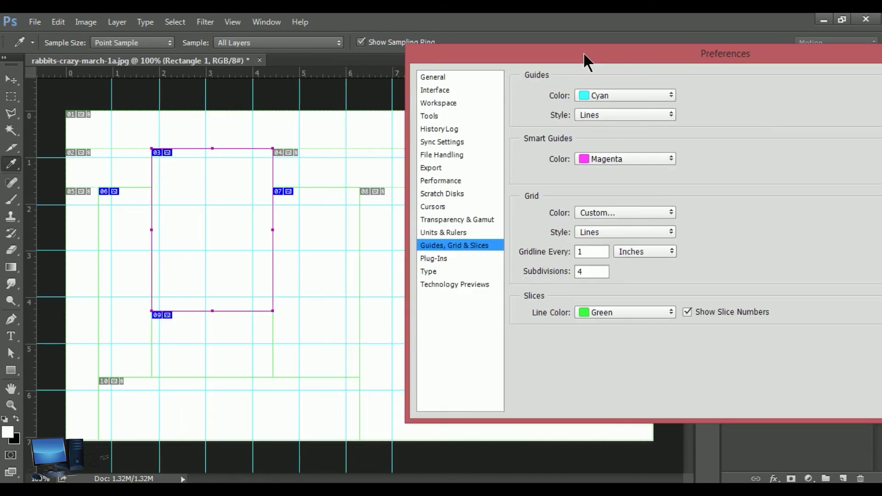
{"action": "left_click", "coordinate": [672, 158]}
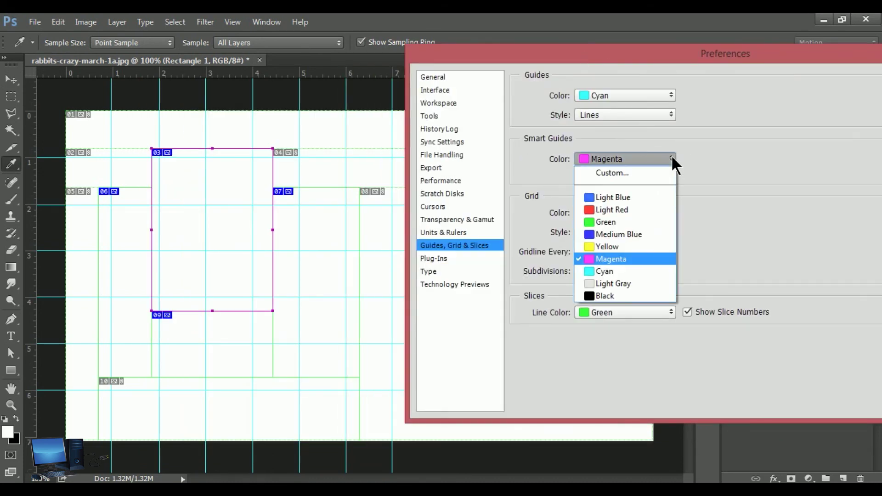
{"action": "left_click", "coordinate": [619, 236]}
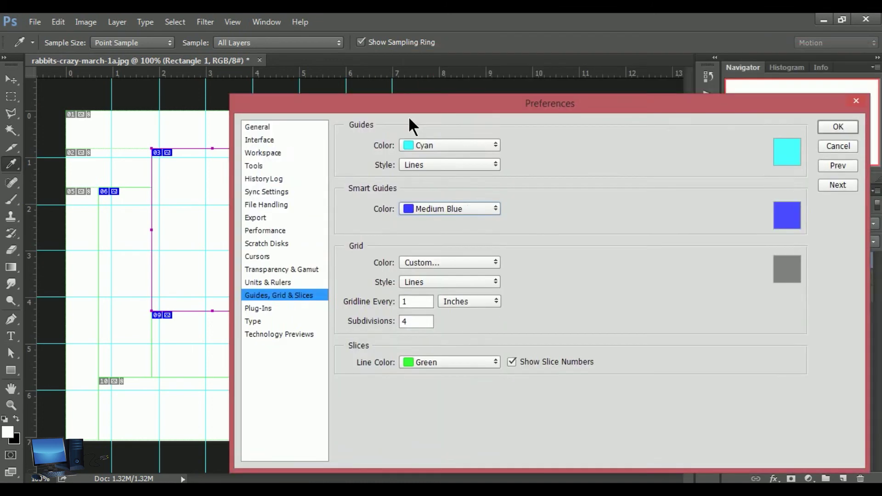
{"action": "left_click_drag", "start_coordinate": [624, 51], "coordinate": [406, 118]}
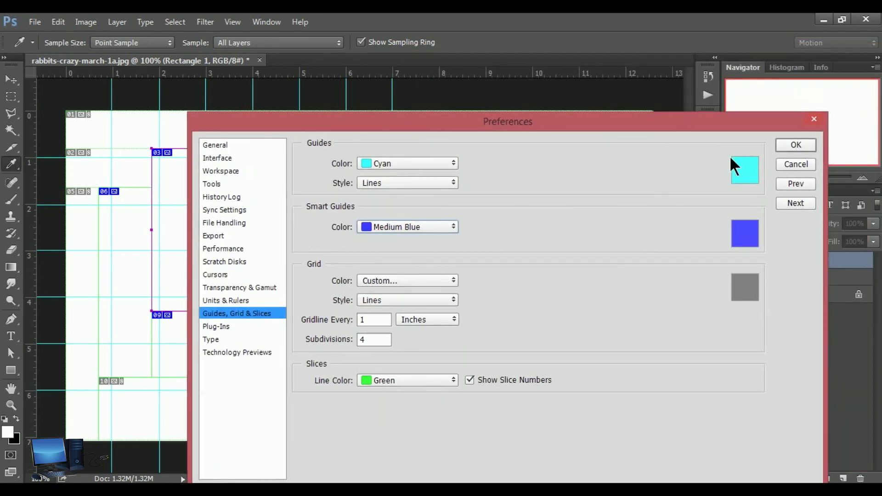
{"action": "left_click", "coordinate": [796, 145]}
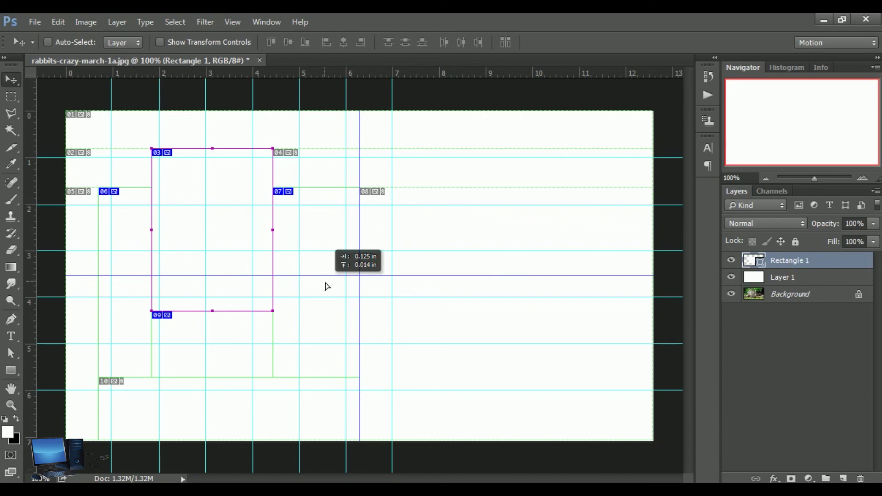
Step: Test the smart guides, turn on Auto-Select, and step back in history
{"action": "left_click_drag", "start_coordinate": [327, 287], "coordinate": [326, 285]}
{"action": "left_click", "coordinate": [48, 42]}
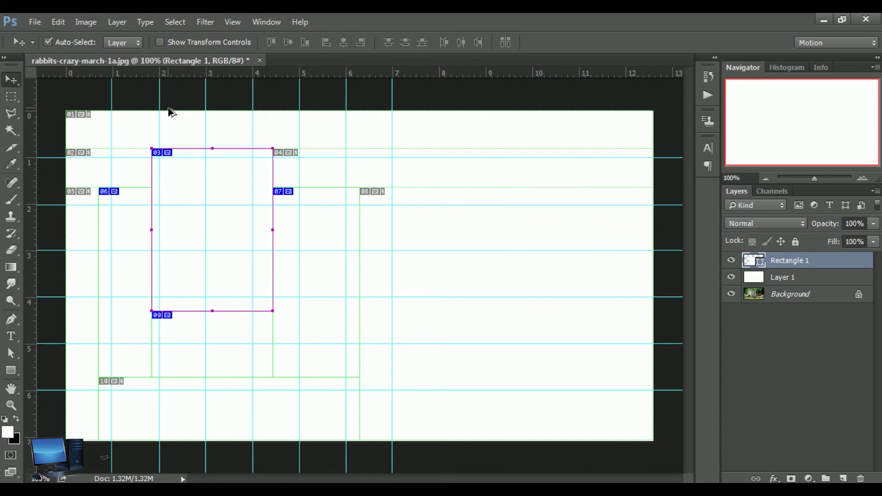
{"action": "key", "text": "ctrl+alt+z"}
{"action": "key", "text": "ctrl+alt+z"}
{"action": "key", "text": "ctrl+alt+z"}
{"action": "key", "text": "ctrl+alt+z"}
{"action": "key", "text": "ctrl+alt+z"}
{"action": "key", "text": "ctrl+alt+z"}
{"action": "key", "text": "ctrl+alt+z"}
{"action": "key", "text": "ctrl+alt+z"}
{"action": "key", "text": "ctrl+alt+z"}
{"action": "key", "text": "ctrl+alt+z"}
{"action": "key", "text": "ctrl+alt+z"}
{"action": "key", "text": "ctrl+alt+z"}
{"action": "key", "text": "ctrl+alt+z"}
{"action": "key", "text": "ctrl+alt+z"}
{"action": "key", "text": "ctrl+alt+z"}
{"action": "key", "text": "ctrl+alt+z"}
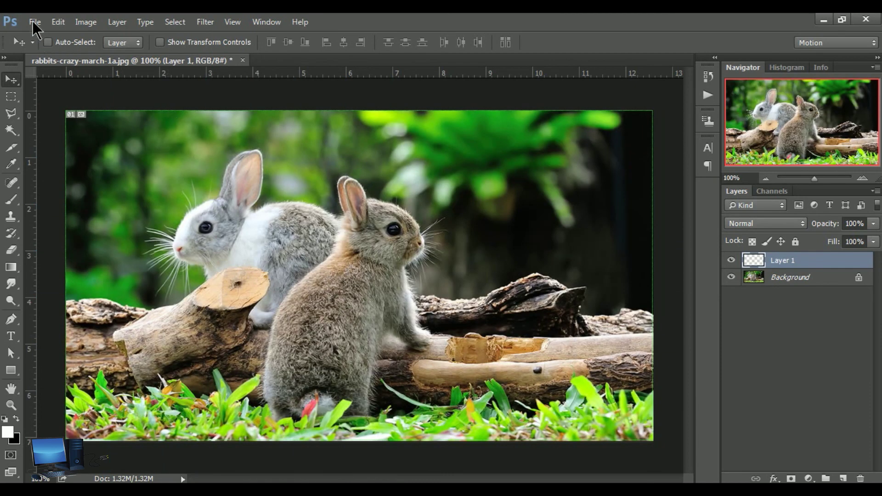
Step: Reopen Preferences on the Plug-Ins page and enable remote connections for the generator
{"action": "left_click", "coordinate": [33, 21]}
{"action": "mouse_move", "coordinate": [48, 208]}
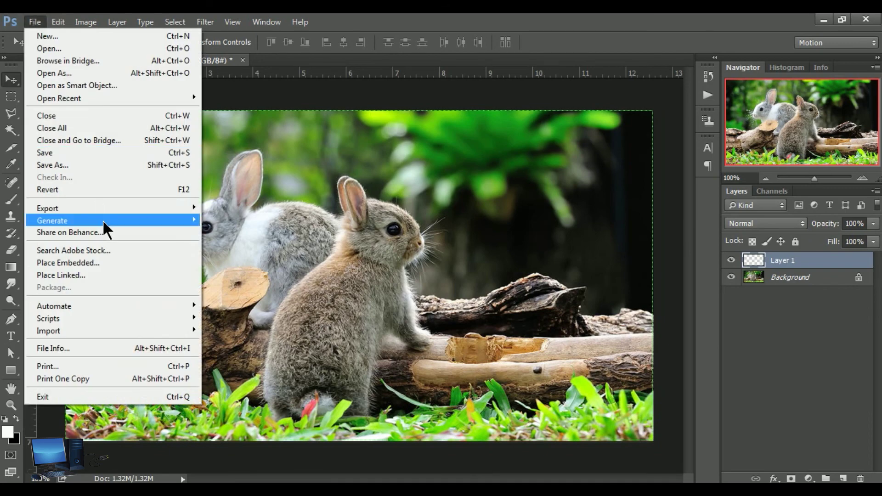
{"action": "key", "text": "Escape"}
{"action": "key", "text": "Escape"}
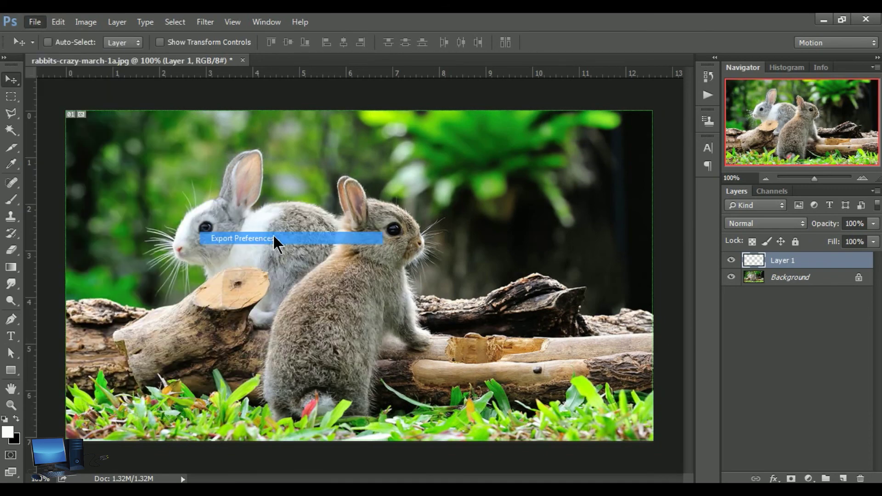
{"action": "key", "text": "i"}
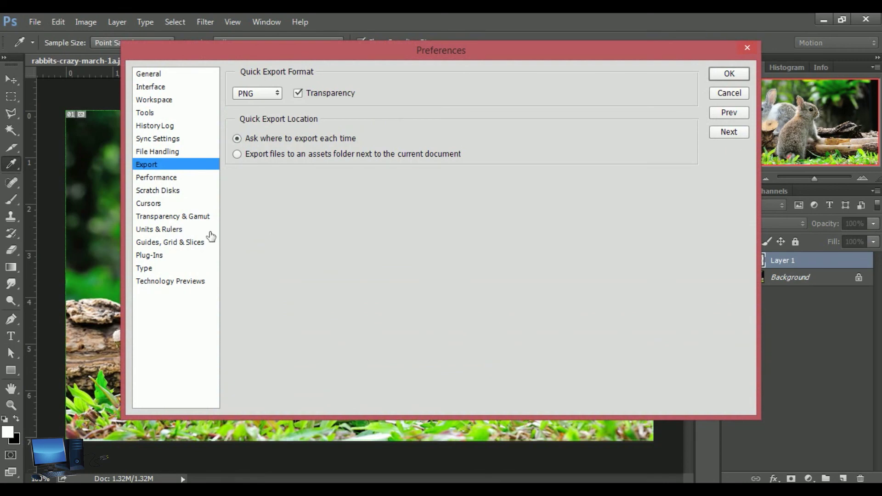
{"action": "left_click", "coordinate": [160, 256]}
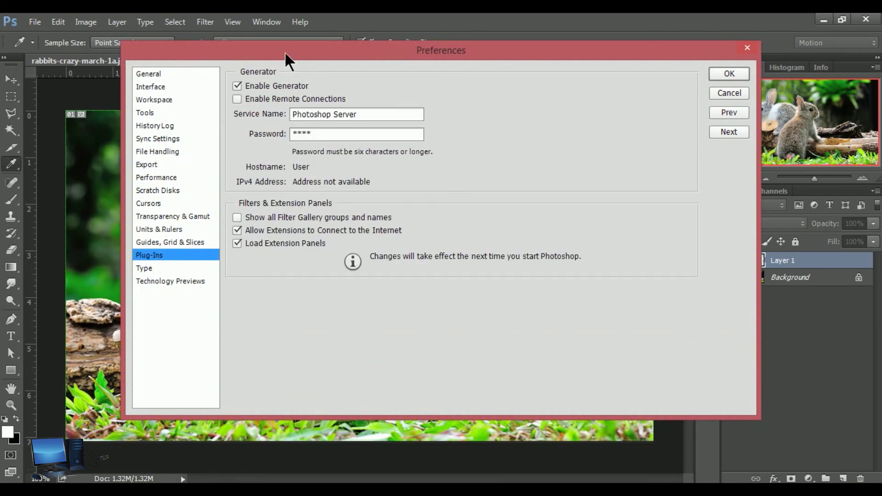
{"action": "left_click_drag", "start_coordinate": [285, 51], "coordinate": [444, 80]}
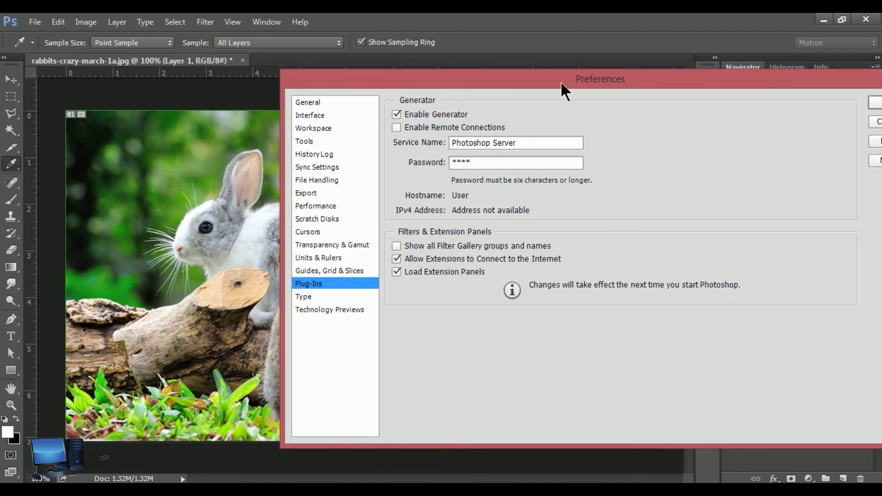
{"action": "left_click_drag", "start_coordinate": [560, 81], "coordinate": [523, 95]}
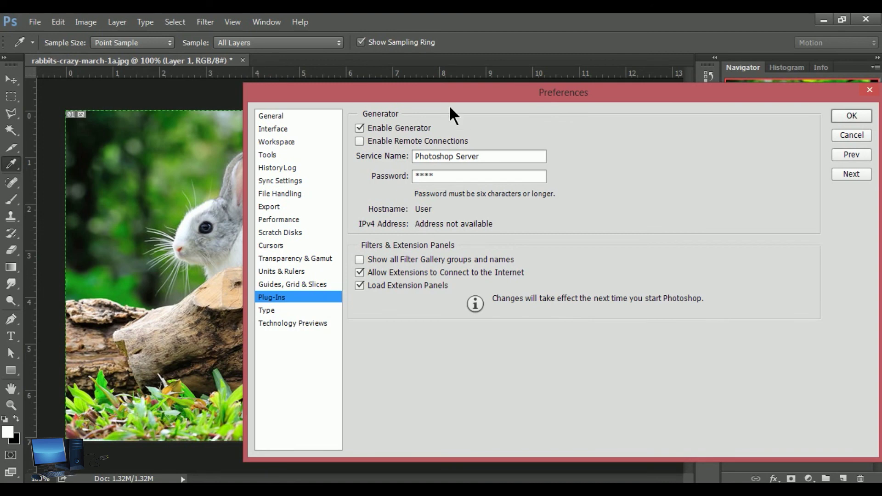
{"action": "left_click_drag", "start_coordinate": [471, 89], "coordinate": [403, 86]}
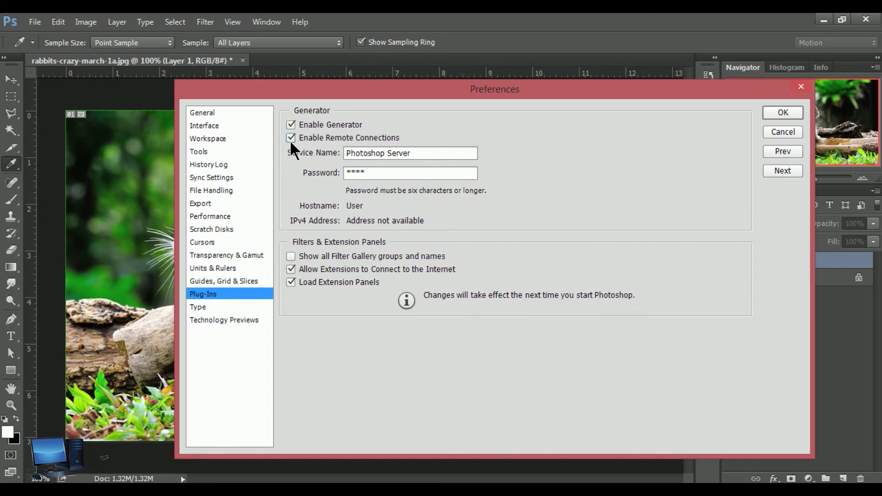
{"action": "left_click", "coordinate": [438, 158]}
{"action": "left_click", "coordinate": [222, 313]}
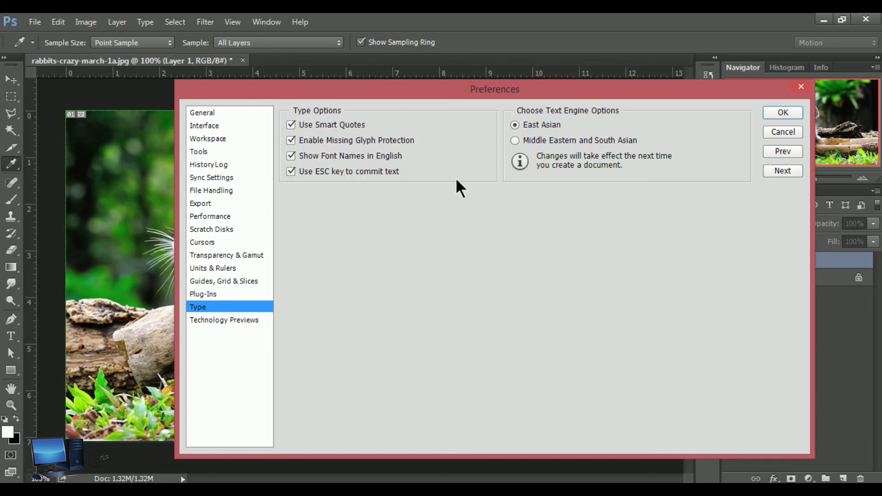
Step: Try the Middle Eastern text engine, restore East Asian, and view the Technology Previews settings
{"action": "left_click", "coordinate": [514, 141]}
{"action": "left_click", "coordinate": [514, 124]}
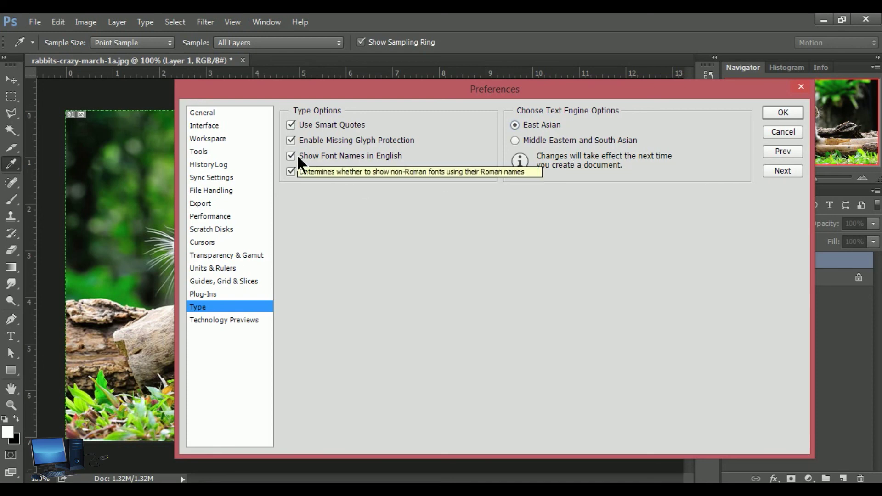
{"action": "mouse_move", "coordinate": [305, 159]}
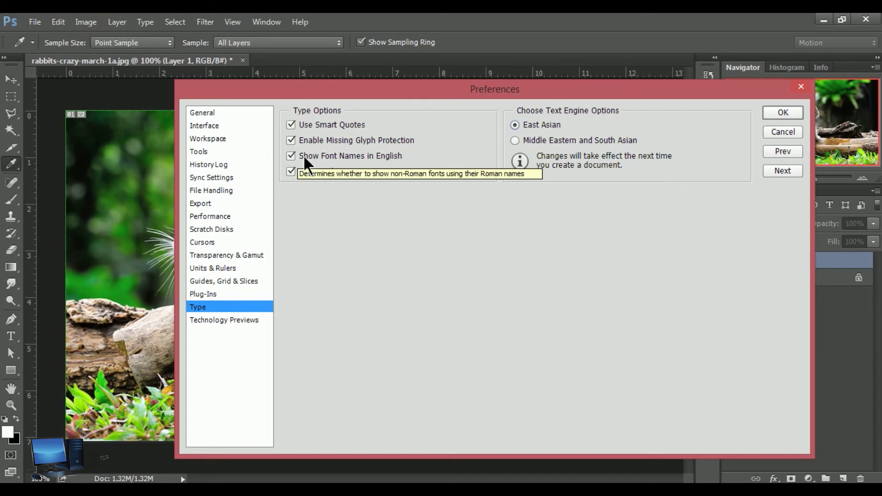
{"action": "left_click", "coordinate": [243, 321]}
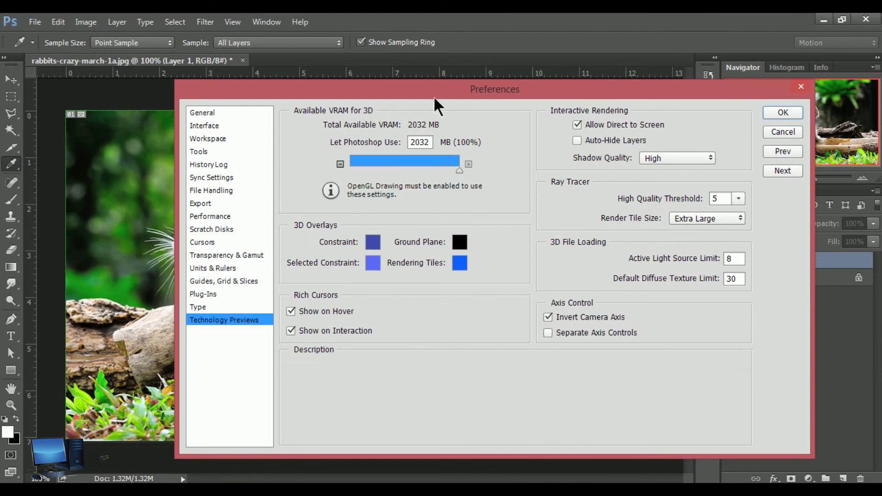
{"action": "left_click_drag", "start_coordinate": [434, 90], "coordinate": [497, 94]}
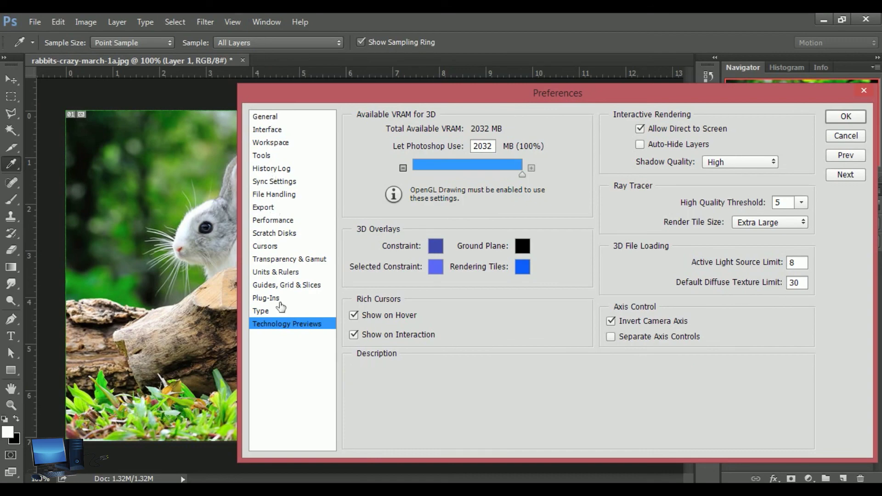
Step: Close Preferences and open File > Export > Save for Web (Legacy) for the rabbit photo
{"action": "left_click", "coordinate": [844, 136]}
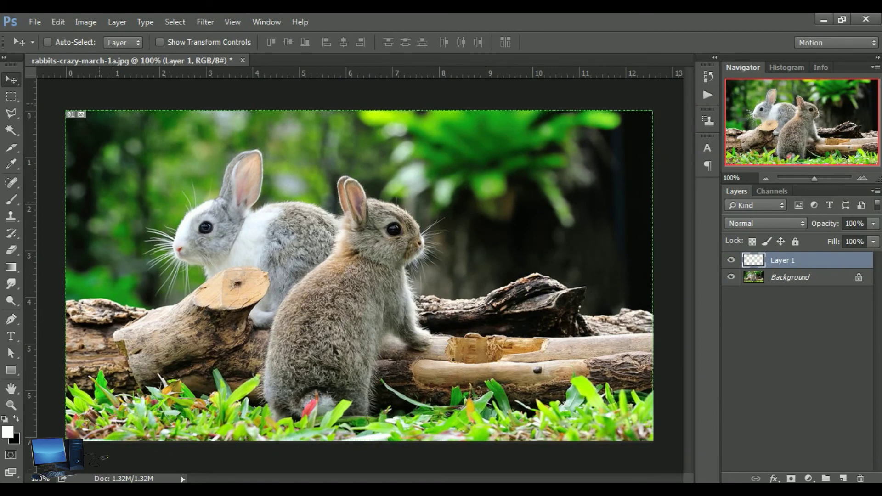
{"action": "left_click", "coordinate": [35, 21]}
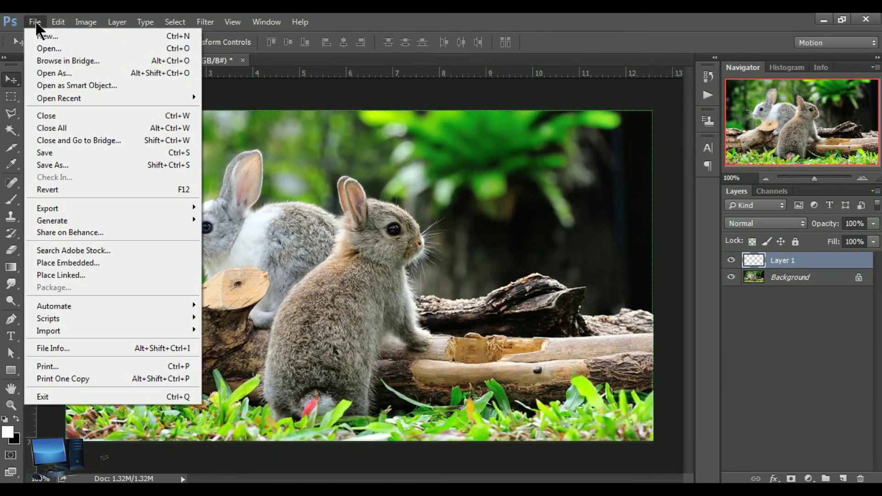
{"action": "mouse_move", "coordinate": [48, 208]}
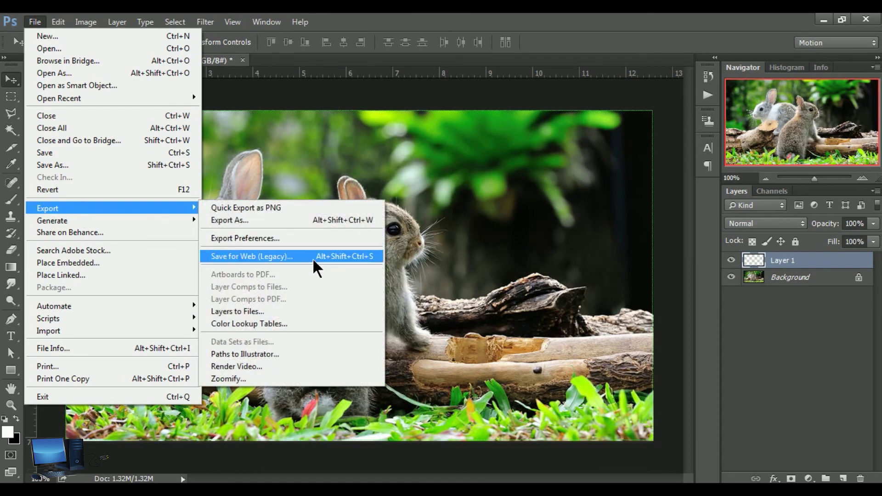
{"action": "left_click", "coordinate": [313, 256]}
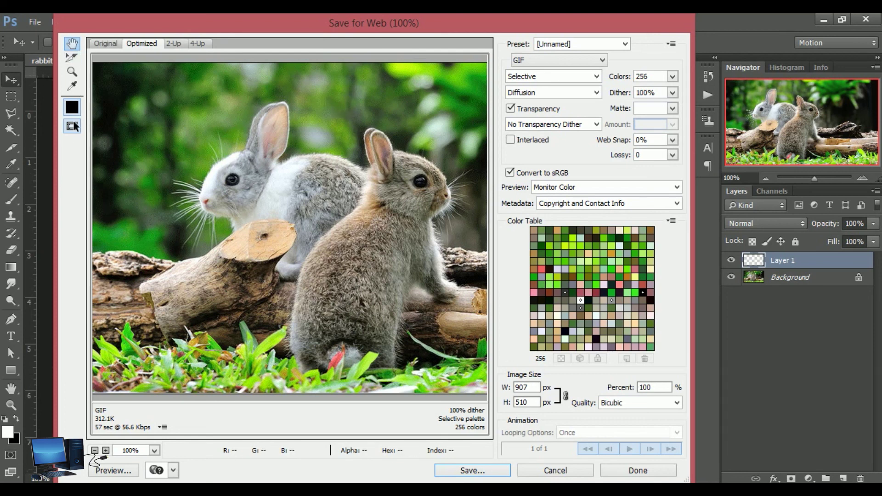
Step: Select the image slice, hide and re-show slice outlines, then start saving the 256-colour GIF
{"action": "left_click", "coordinate": [72, 56]}
{"action": "left_click_drag", "start_coordinate": [159, 148], "coordinate": [424, 343]}
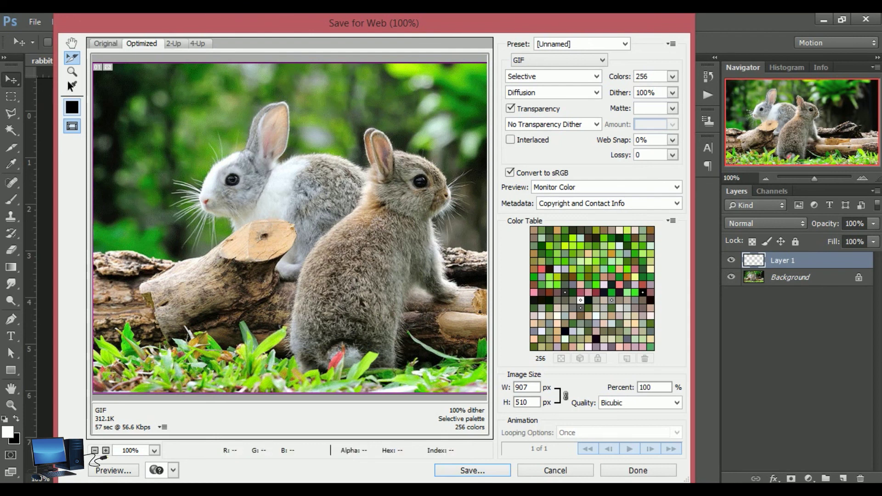
{"action": "left_click", "coordinate": [72, 126]}
{"action": "left_click_drag", "start_coordinate": [156, 94], "coordinate": [439, 359]}
{"action": "left_click", "coordinate": [470, 475]}
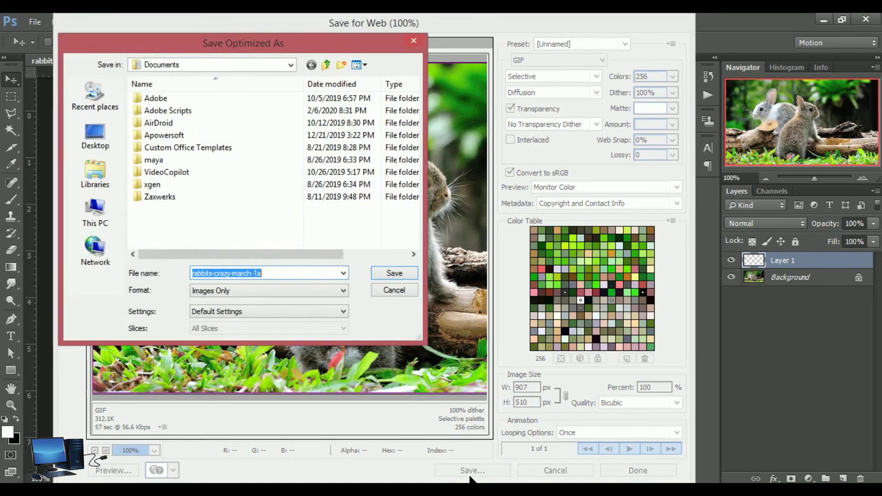
Step: Save the optimized GIF as 'Rabbit 2' in New folder (2) on the Desktop
{"action": "left_click", "coordinate": [98, 144]}
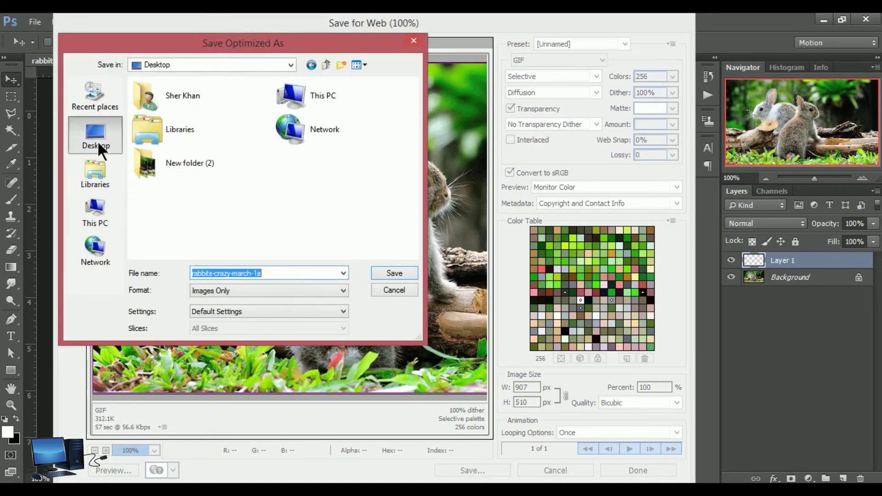
{"action": "double_click", "coordinate": [199, 168]}
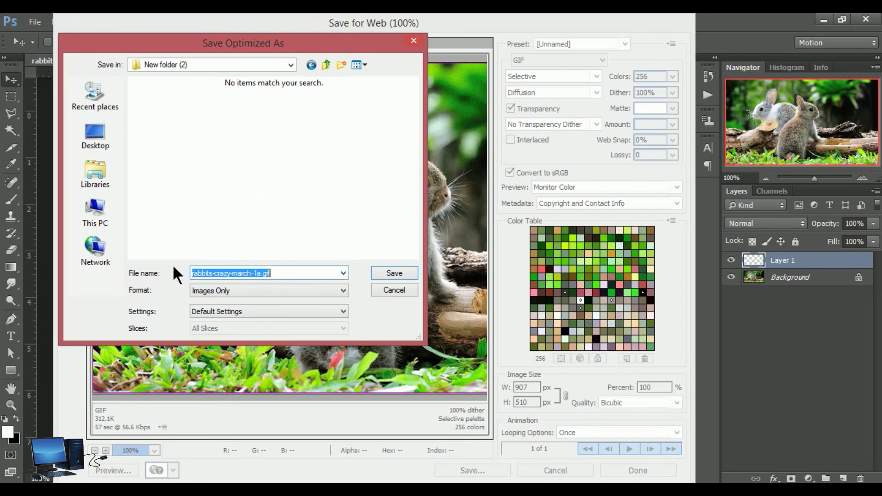
{"action": "type", "text": "Rabbit"}
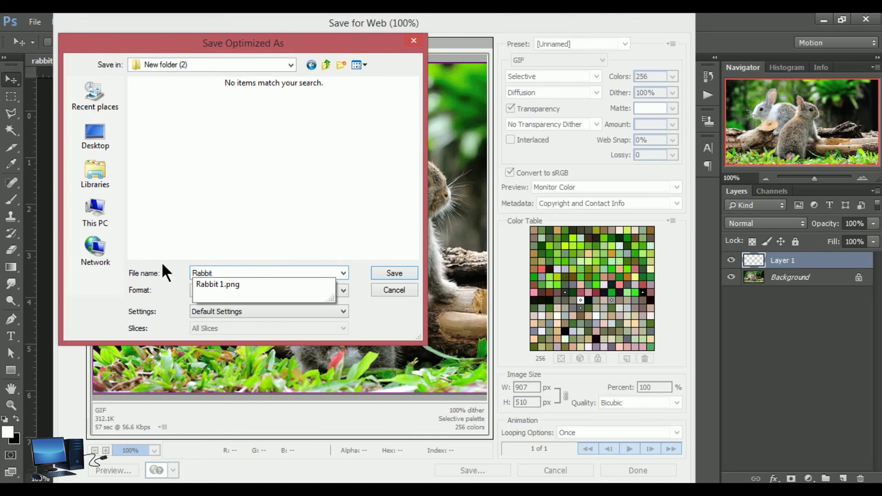
{"action": "type", "text": " 2"}
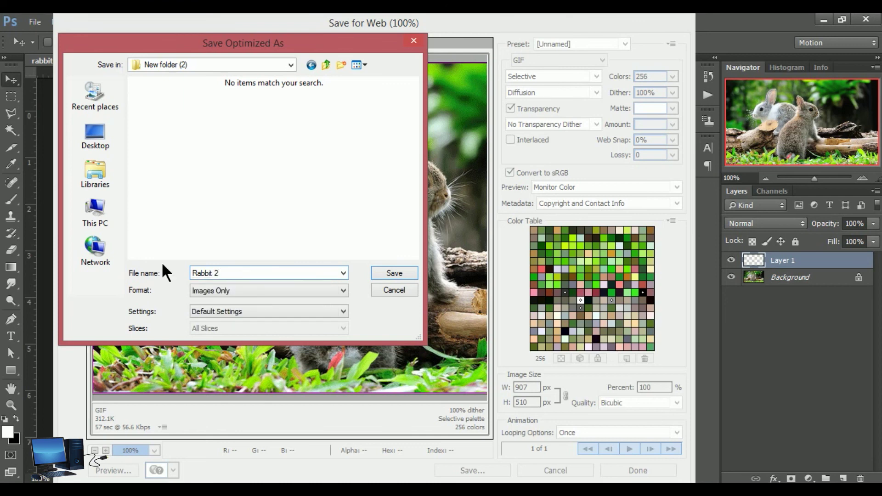
{"action": "left_click", "coordinate": [387, 272]}
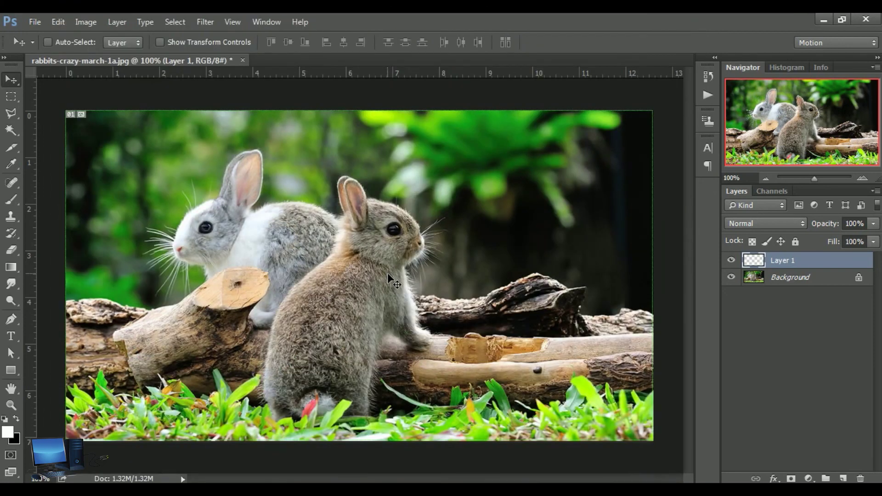
{"action": "left_click", "coordinate": [38, 24]}
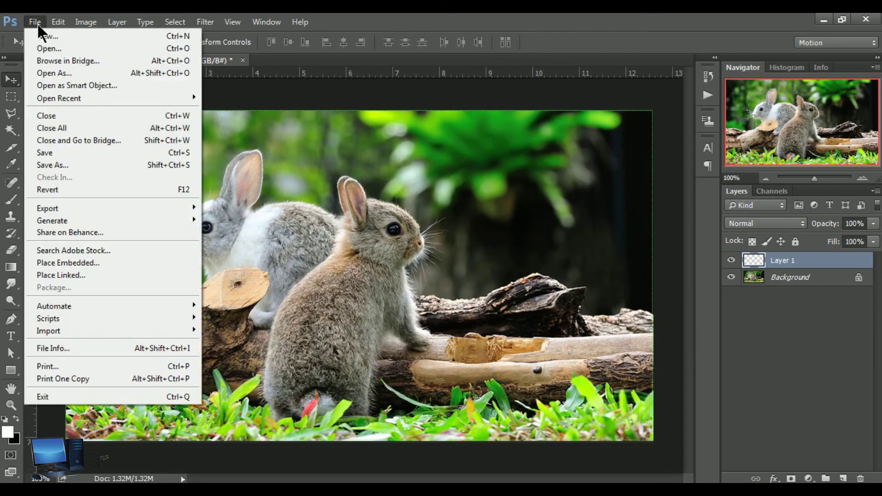
{"action": "left_click", "coordinate": [63, 50]}
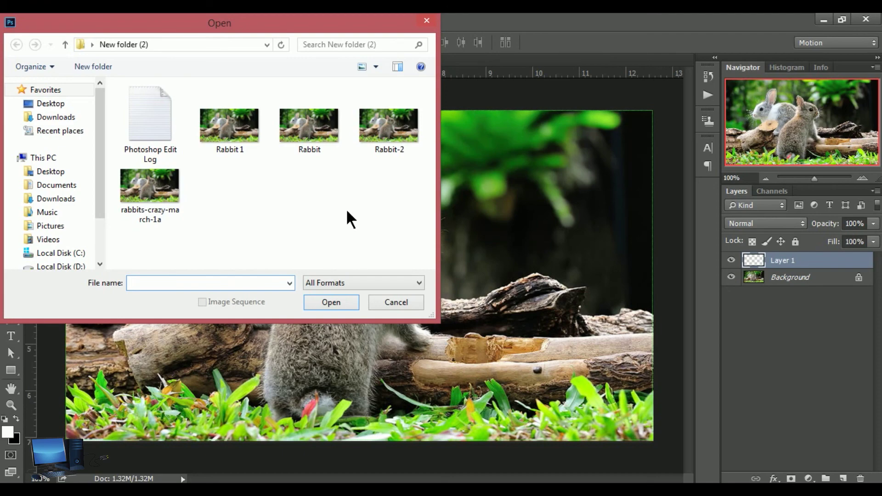
{"action": "left_click", "coordinate": [381, 134]}
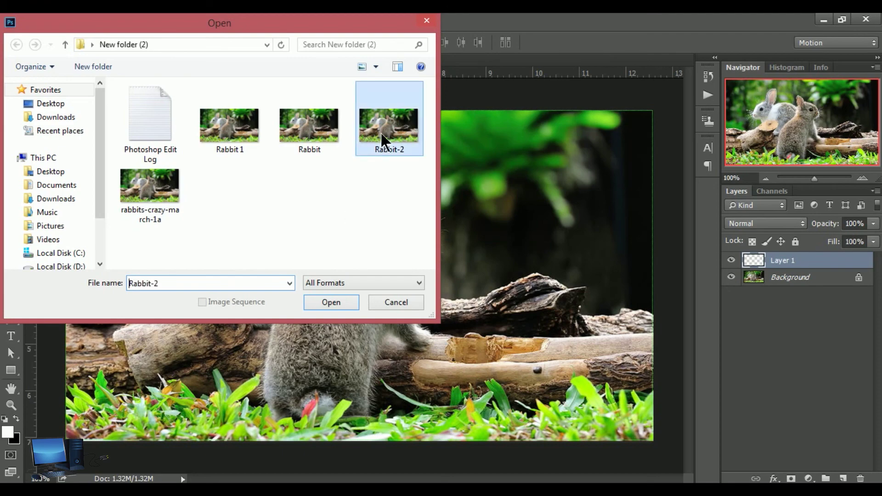
{"action": "left_click", "coordinate": [330, 302]}
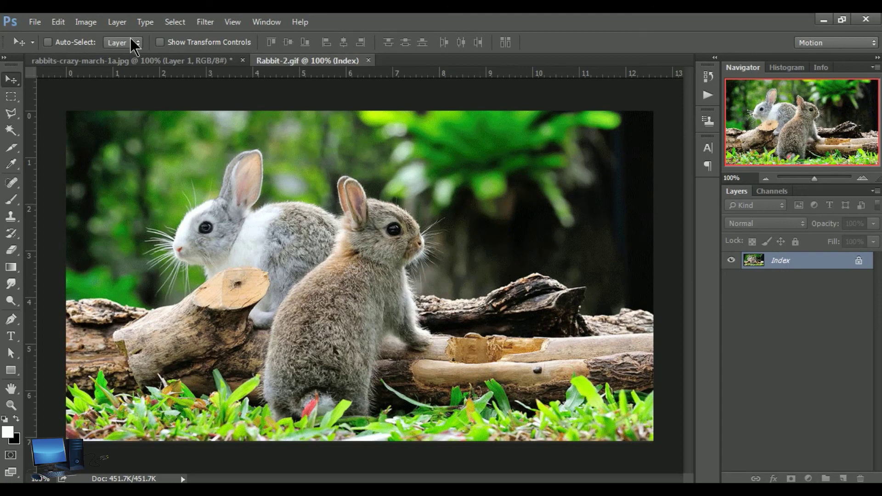
{"action": "left_click", "coordinate": [136, 62]}
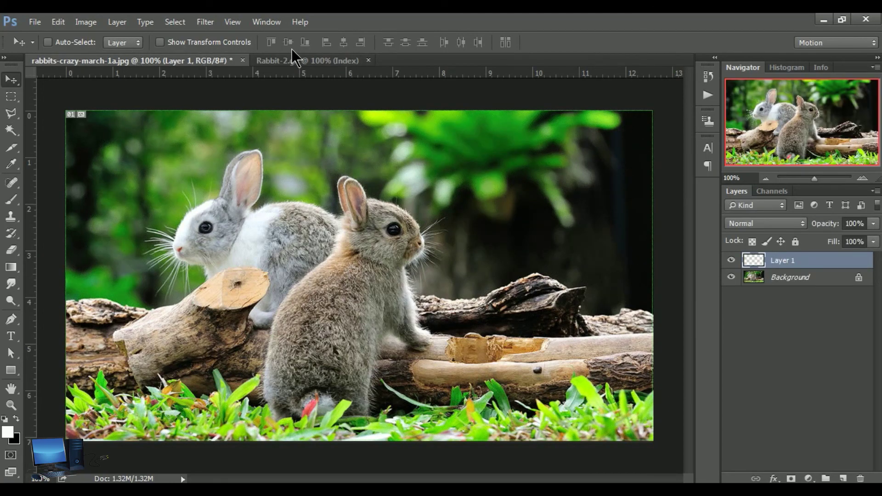
{"action": "left_click", "coordinate": [292, 61]}
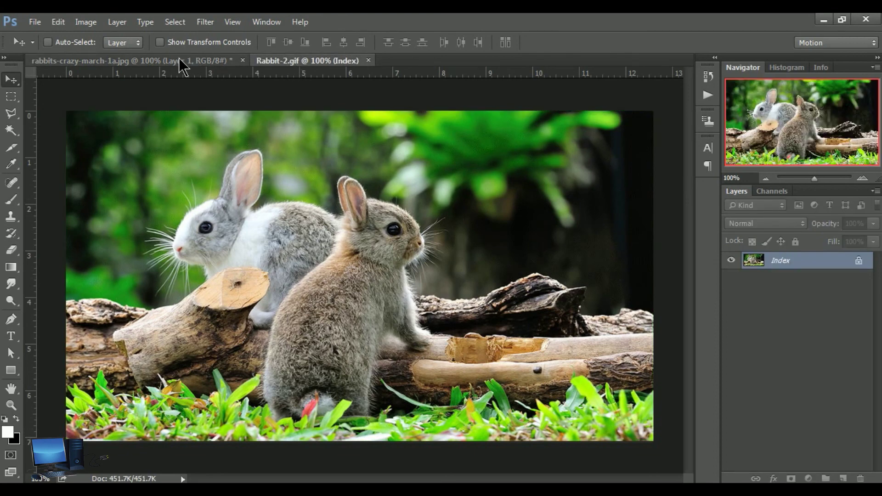
{"action": "left_click", "coordinate": [176, 62]}
{"action": "left_click", "coordinate": [294, 62]}
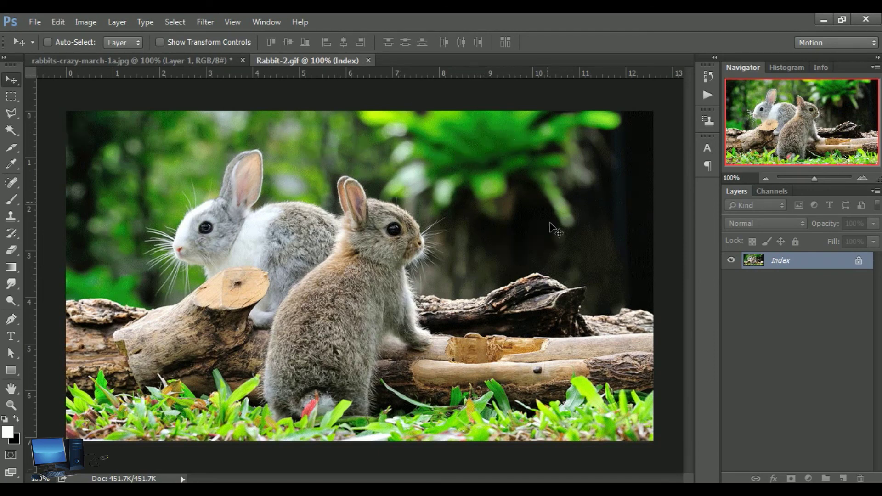
{"action": "left_click", "coordinate": [151, 65]}
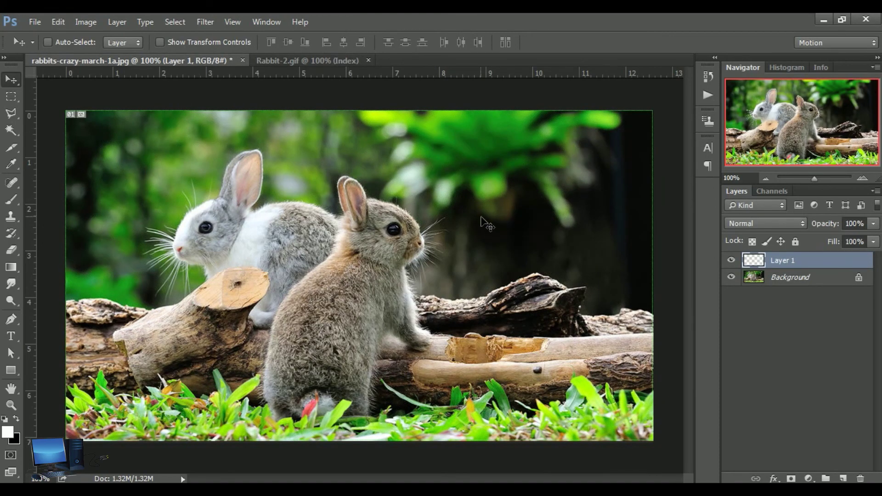
{"action": "left_click", "coordinate": [315, 60]}
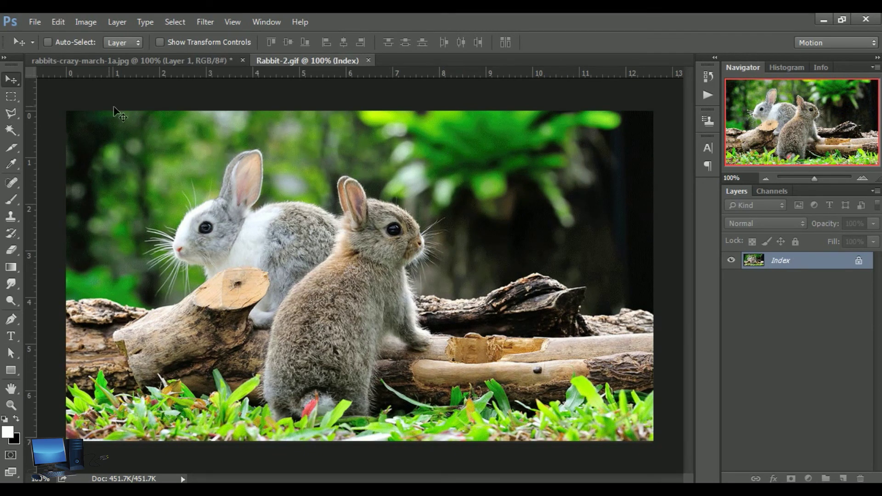
{"action": "left_click", "coordinate": [368, 60]}
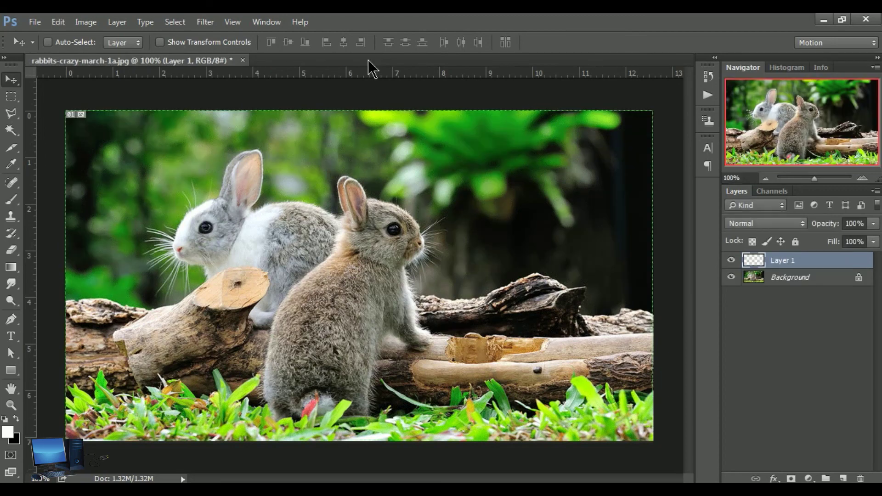
{"action": "left_click", "coordinate": [29, 23]}
{"action": "mouse_move", "coordinate": [48, 208]}
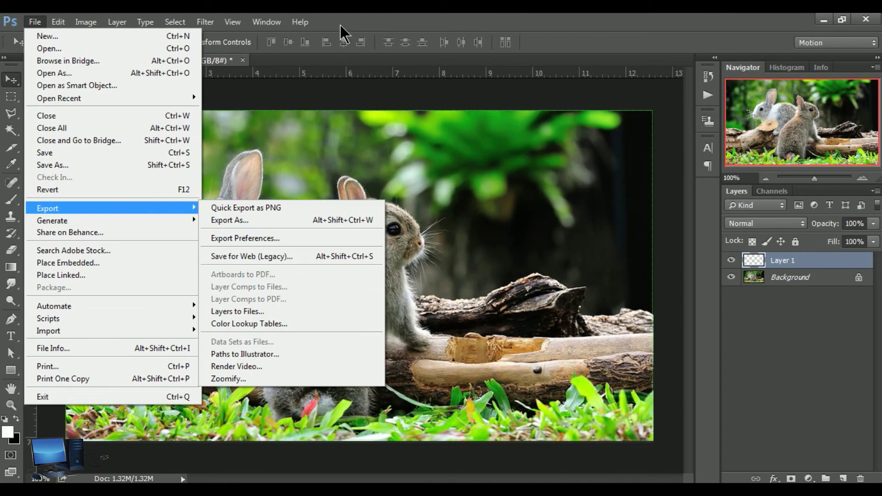
Step: Dismiss the Export menu and switch from the Move tool to the Artboard Tool
{"action": "left_click", "coordinate": [215, 103]}
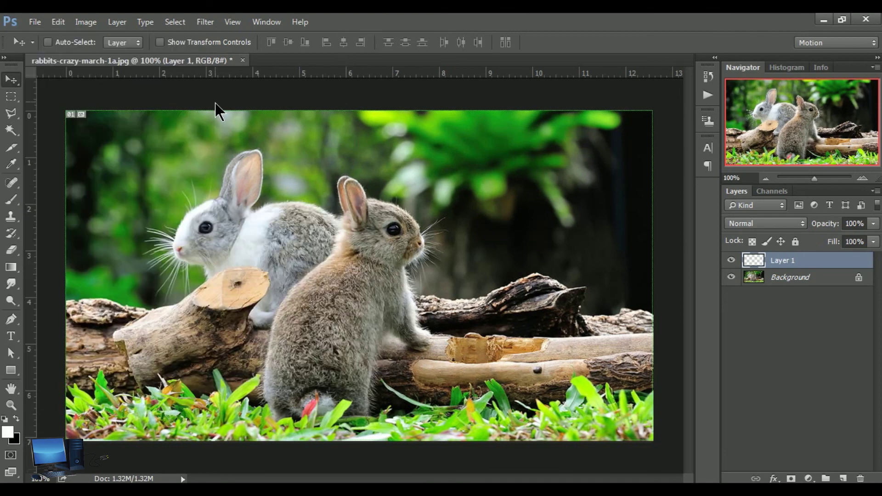
{"action": "right_click", "coordinate": [11, 83]}
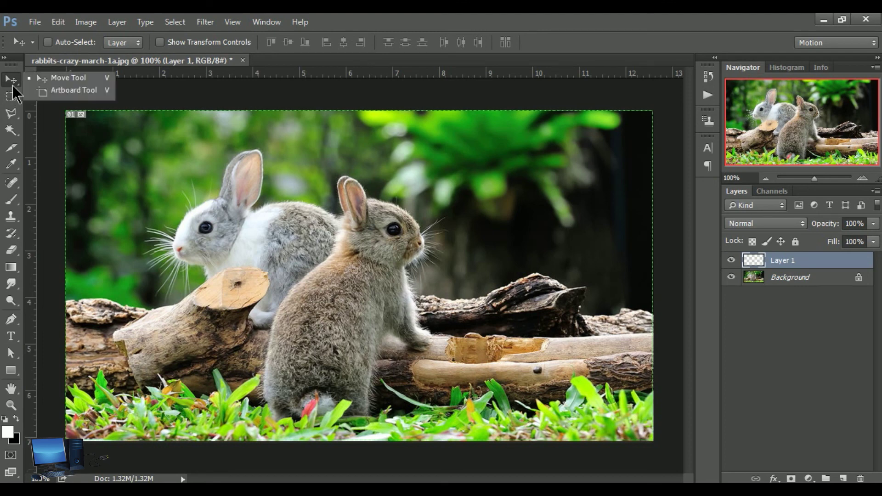
{"action": "left_click", "coordinate": [72, 91]}
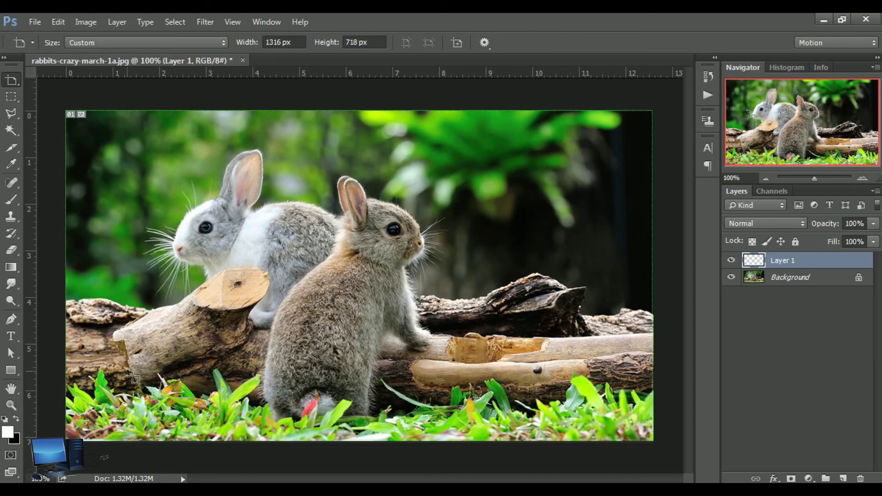
Step: Zoom the rabbit photo out to 50%, then reselect the Artboard Tool
{"action": "left_click", "coordinate": [21, 407]}
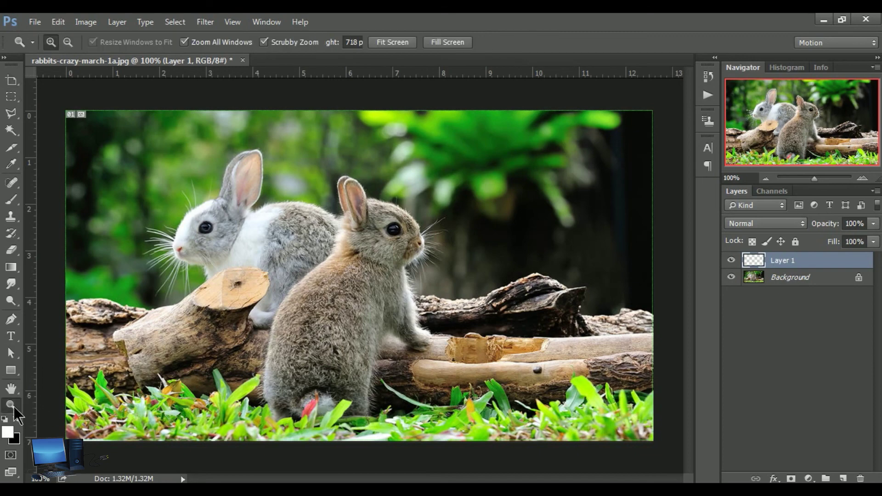
{"action": "left_click", "coordinate": [323, 305], "text": "alt"}
{"action": "left_click", "coordinate": [323, 305], "text": "alt"}
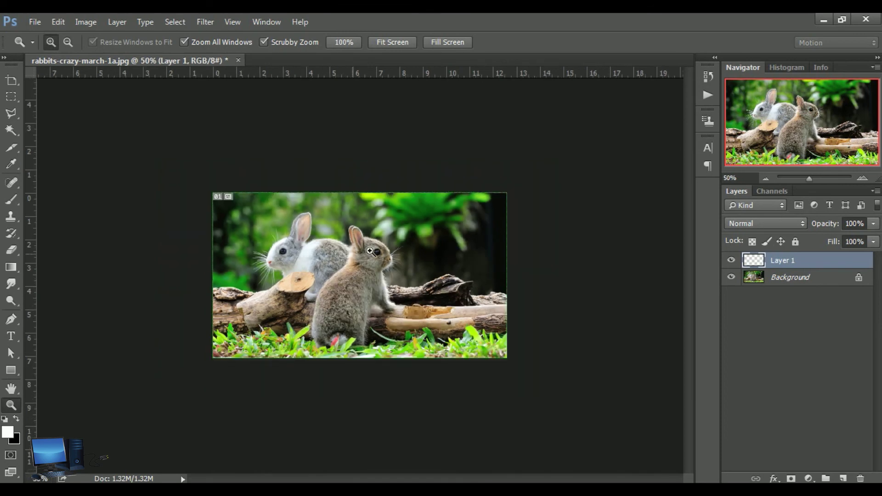
{"action": "left_click", "coordinate": [11, 80]}
{"action": "left_click", "coordinate": [64, 90]}
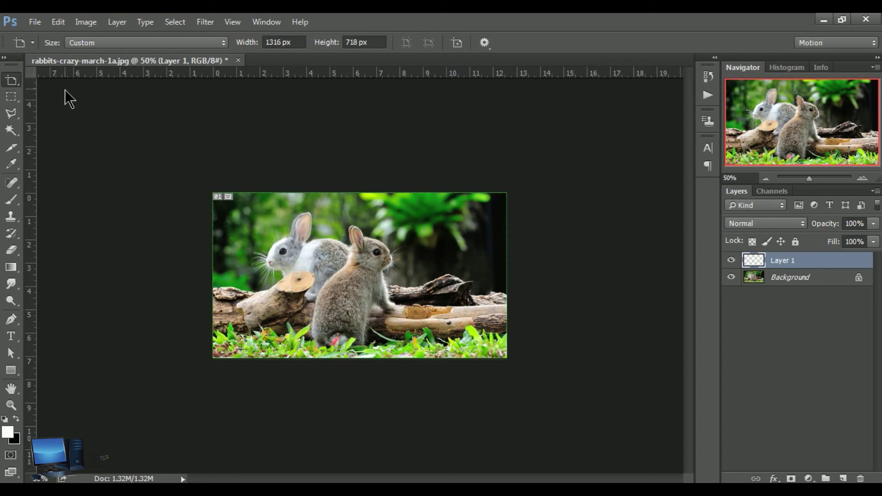
Step: Draw Artboard 2 and Artboard 3 to the right of Artboard 1
{"action": "left_click_drag", "start_coordinate": [518, 194], "coordinate": [592, 355]}
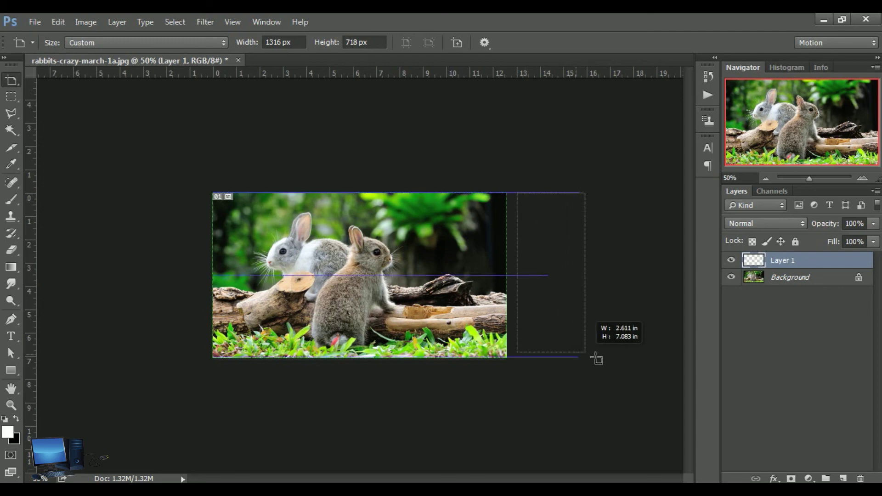
{"action": "left_click_drag", "start_coordinate": [596, 359], "coordinate": [598, 362]}
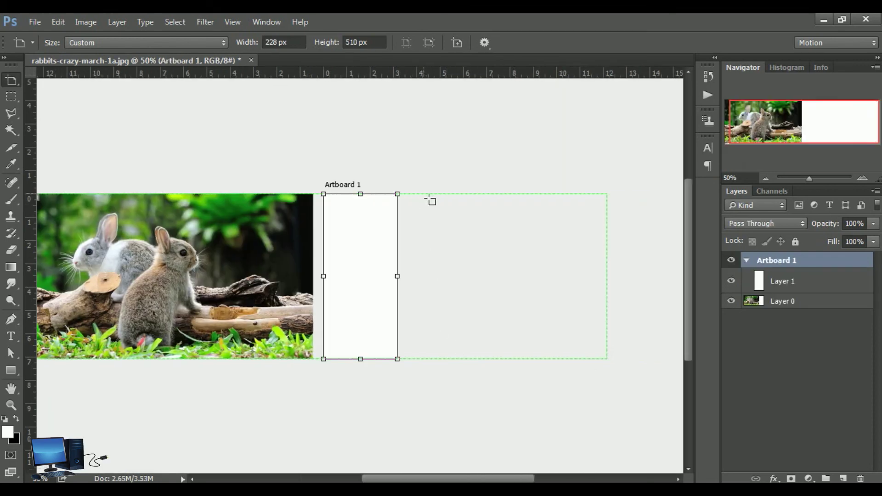
{"action": "mouse_move", "coordinate": [423, 195]}
{"action": "left_mouse_down"}
{"action": "mouse_move", "coordinate": [515, 369]}
{"action": "mouse_move", "coordinate": [521, 364]}
{"action": "left_mouse_up"}
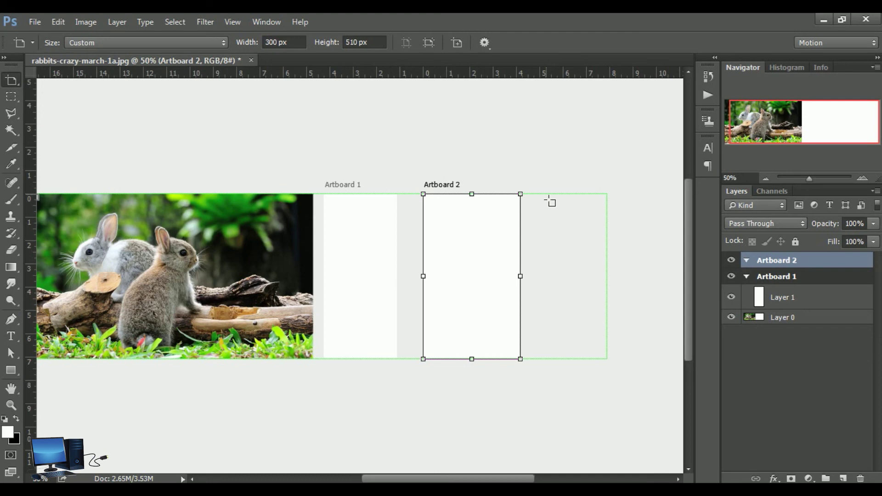
{"action": "mouse_move", "coordinate": [546, 200]}
{"action": "left_mouse_down"}
{"action": "mouse_move", "coordinate": [596, 351]}
{"action": "mouse_move", "coordinate": [625, 367]}
{"action": "left_mouse_up"}
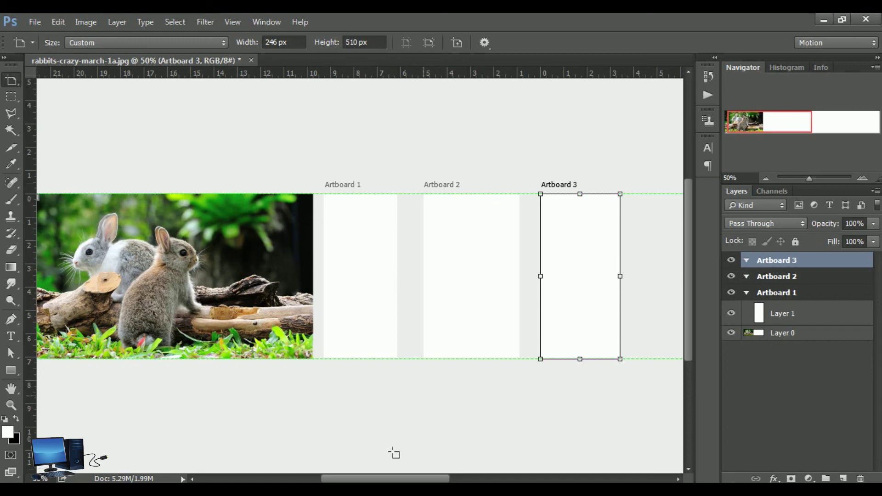
{"action": "left_click_drag", "start_coordinate": [371, 479], "coordinate": [363, 480]}
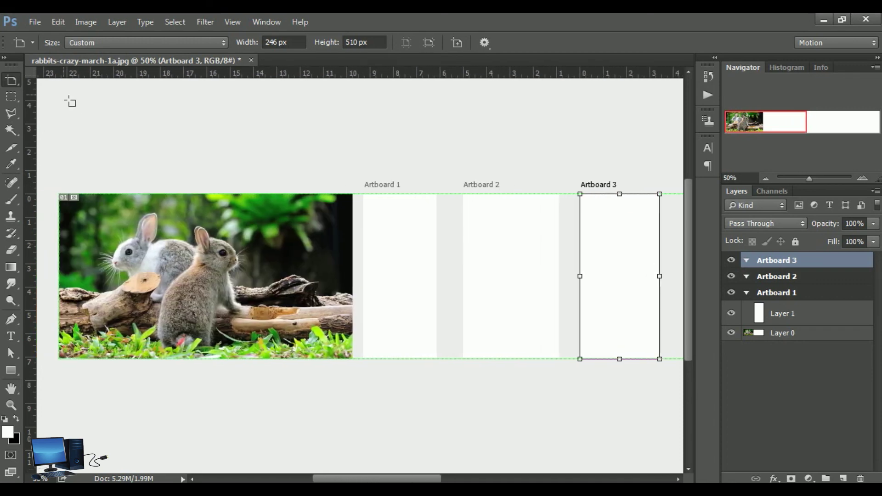
{"action": "left_click", "coordinate": [33, 23]}
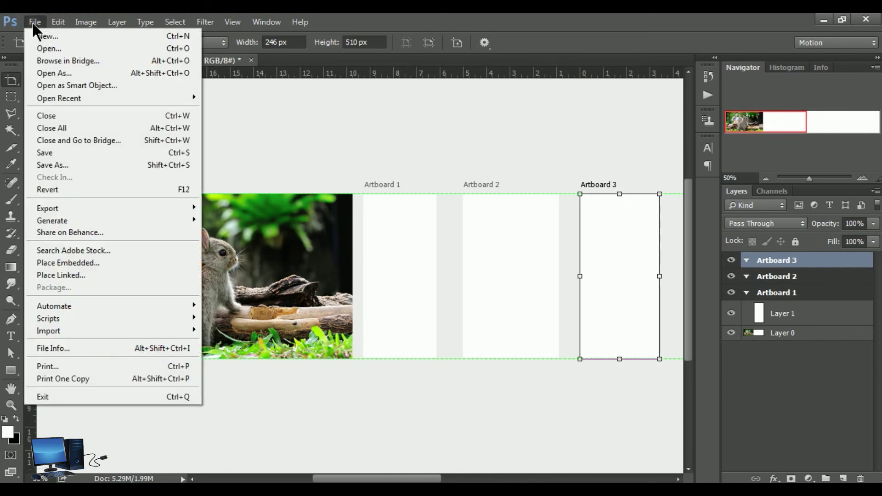
{"action": "mouse_move", "coordinate": [48, 208]}
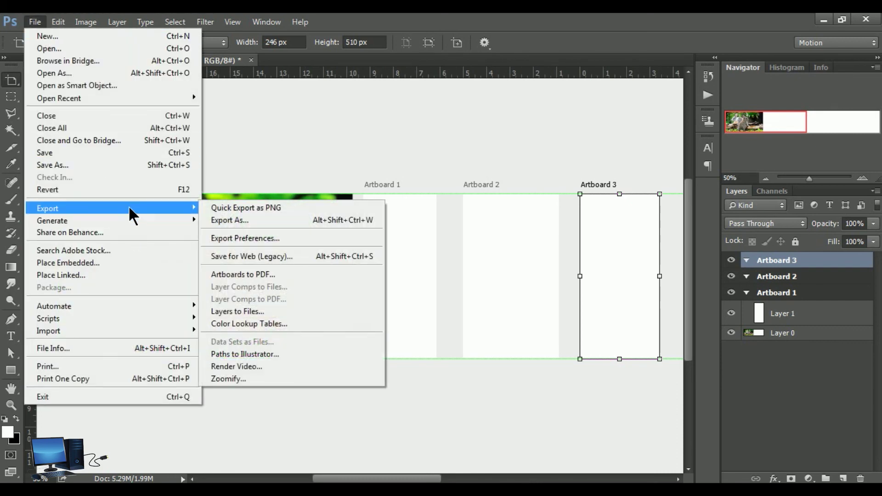
Step: Export the artboards to a PDF named 'Rabbit 1' in New folder (2)
{"action": "left_click", "coordinate": [282, 275]}
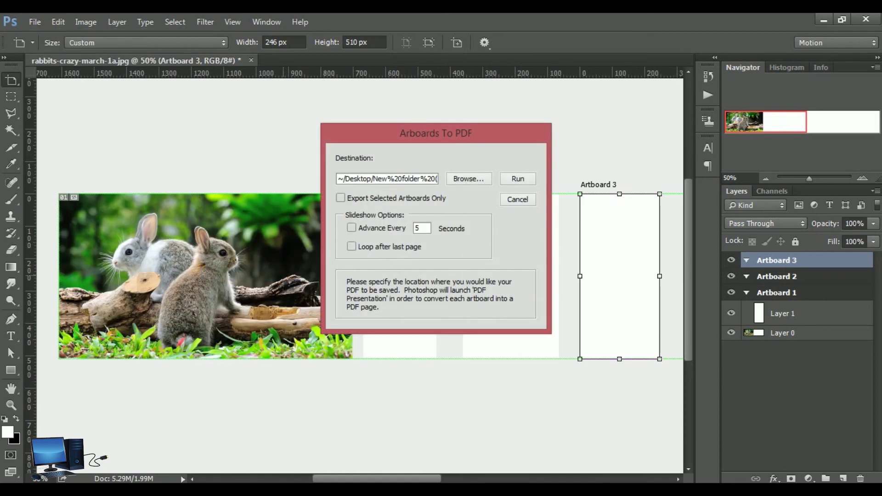
{"action": "left_click_drag", "start_coordinate": [473, 133], "coordinate": [316, 120]}
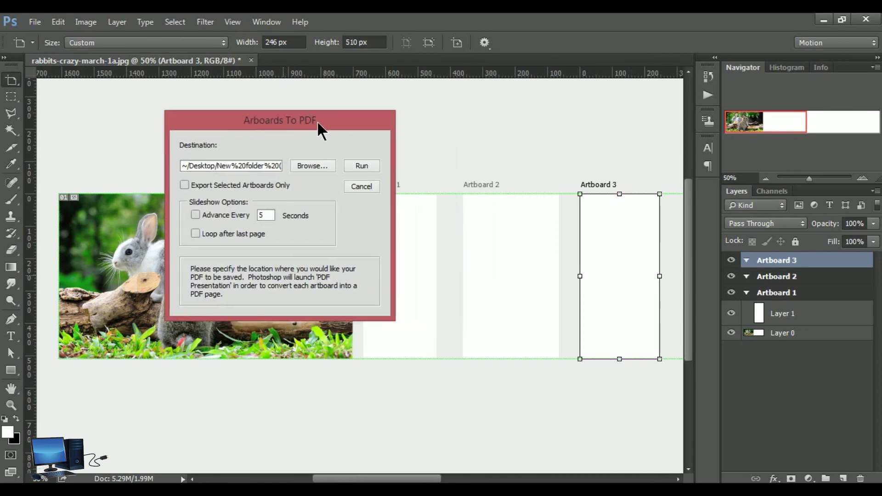
{"action": "left_click", "coordinate": [314, 167]}
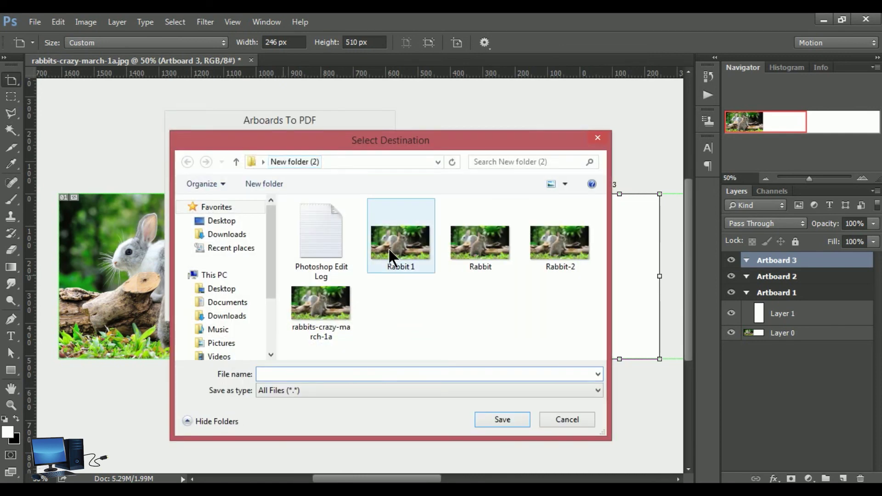
{"action": "left_click", "coordinate": [401, 242]}
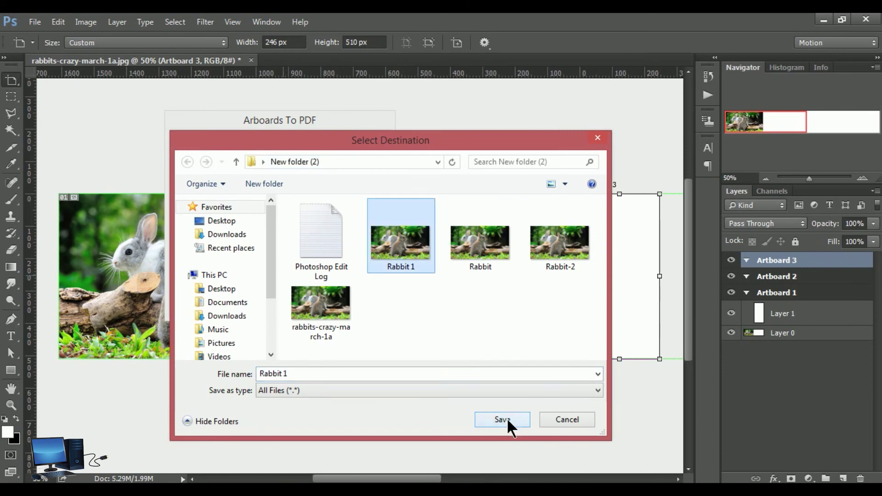
{"action": "left_click", "coordinate": [506, 418]}
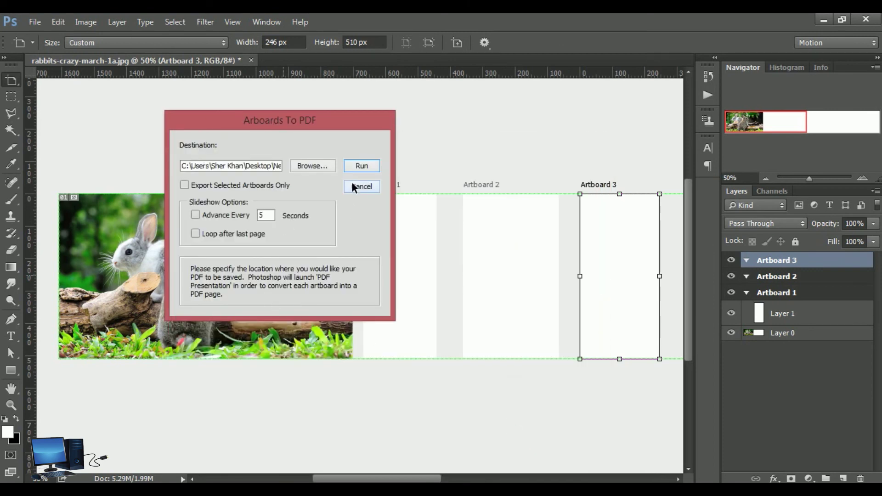
{"action": "left_click", "coordinate": [363, 167]}
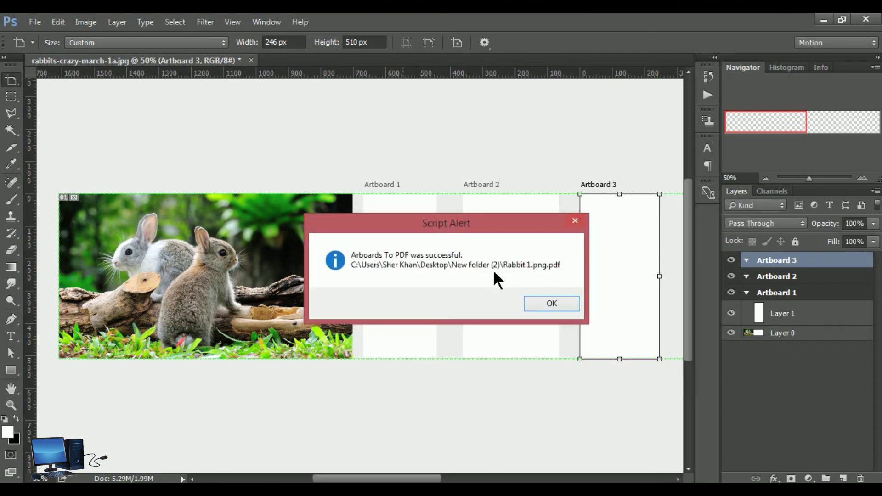
{"action": "left_click", "coordinate": [571, 225]}
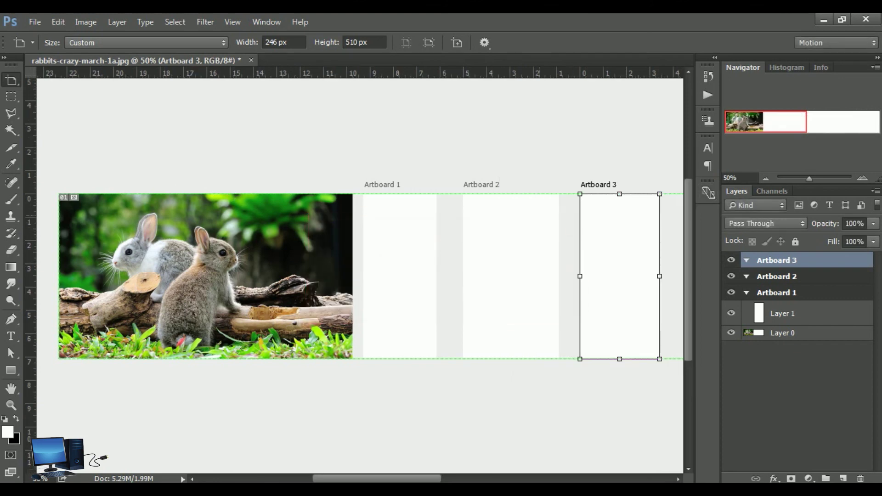
Step: Delete the three artboards, leaving the rabbit photo with Layer 1 over Background
{"action": "left_click", "coordinate": [34, 22]}
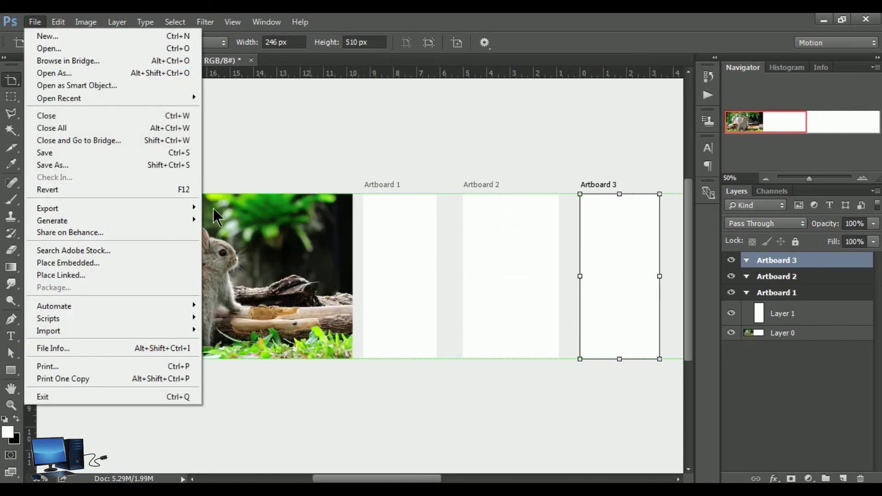
{"action": "mouse_move", "coordinate": [110, 209]}
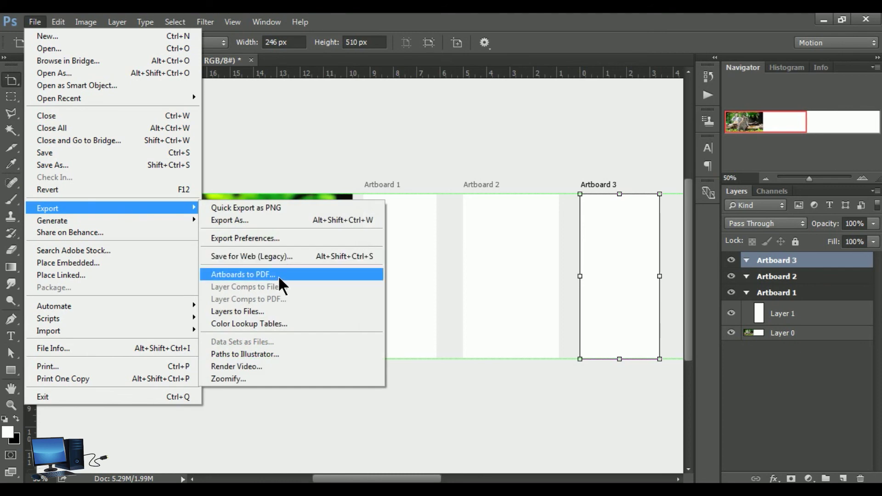
{"action": "left_click", "coordinate": [410, 128]}
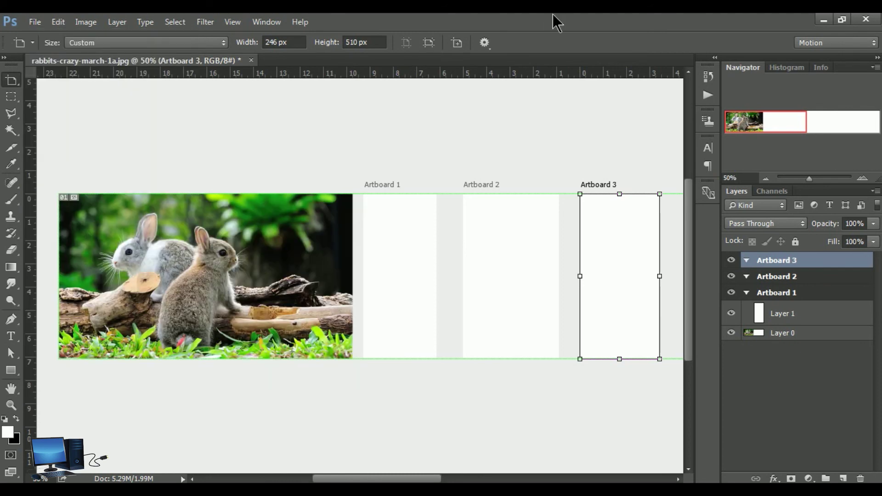
{"action": "key", "text": "Delete"}
{"action": "key", "text": "Delete"}
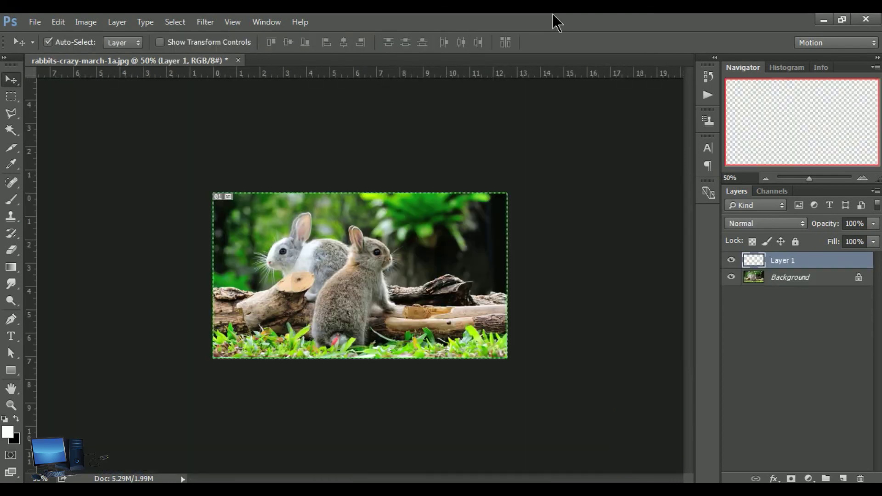
{"action": "left_click", "coordinate": [33, 28]}
{"action": "mouse_move", "coordinate": [104, 208]}
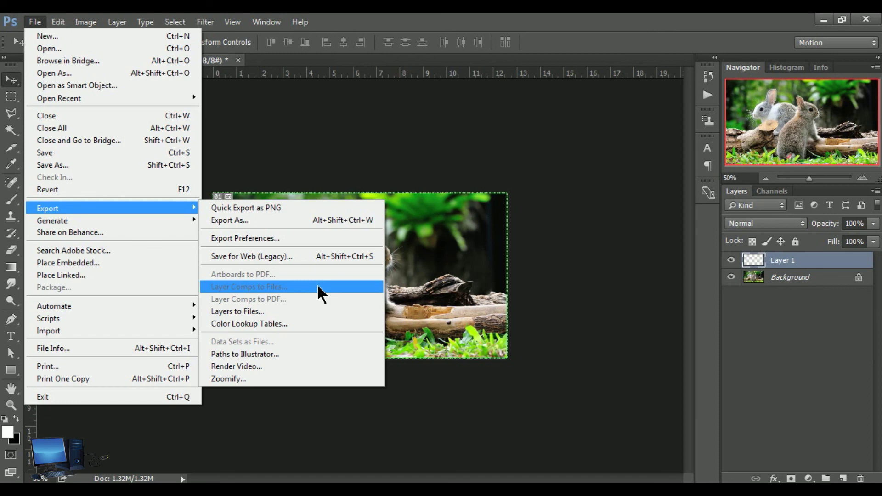
{"action": "left_click", "coordinate": [274, 21]}
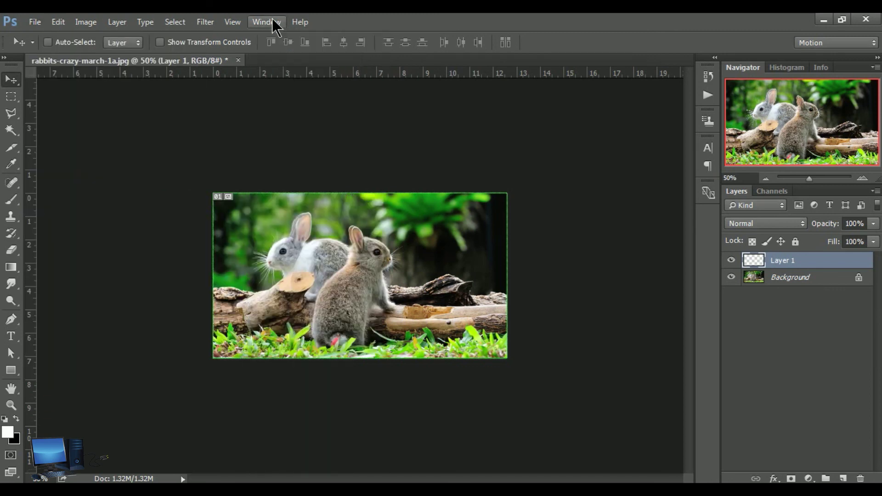
Step: Show the Layer Comps panel and add a layer comp named 'Rabbit 10'
{"action": "left_click", "coordinate": [271, 21]}
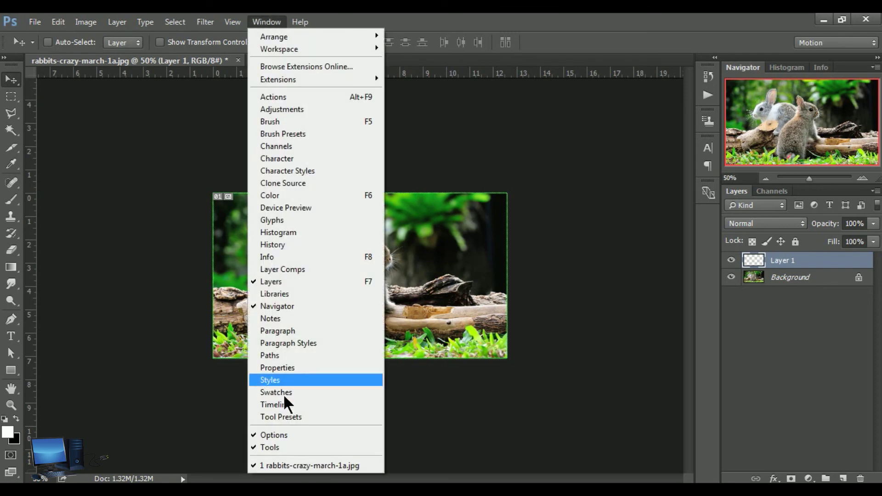
{"action": "left_click", "coordinate": [323, 272]}
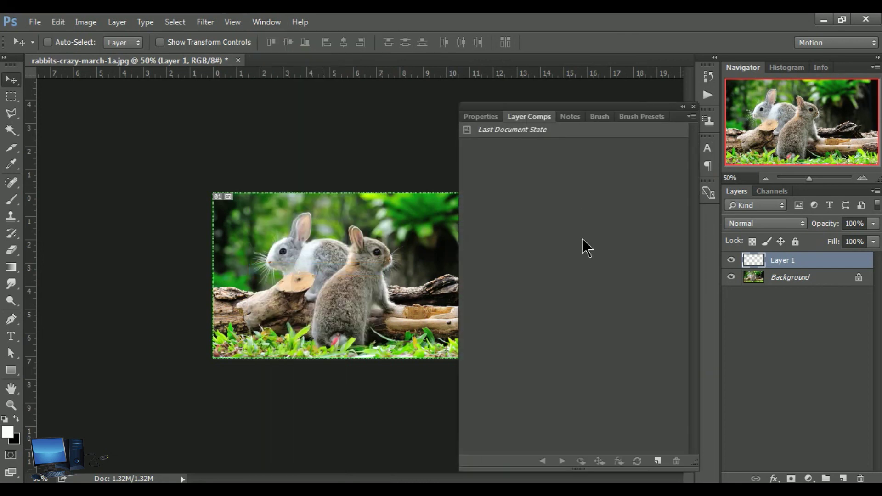
{"action": "left_click", "coordinate": [658, 461]}
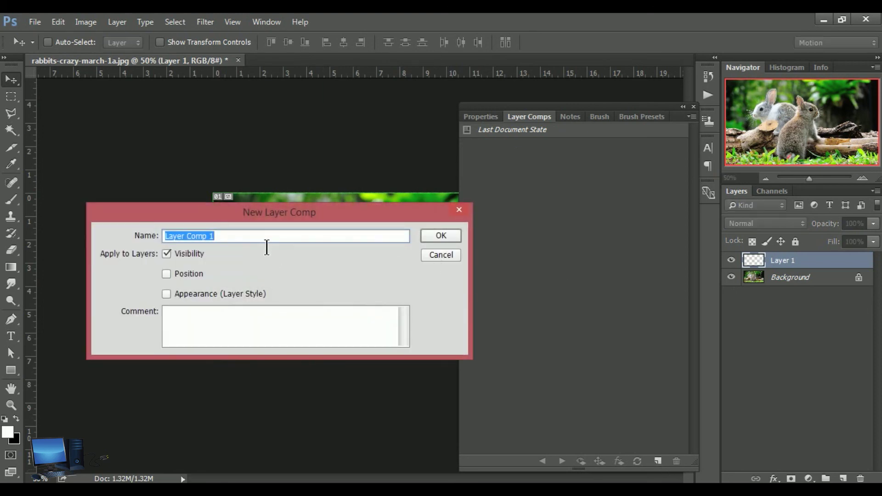
{"action": "type", "text": "Rabb"}
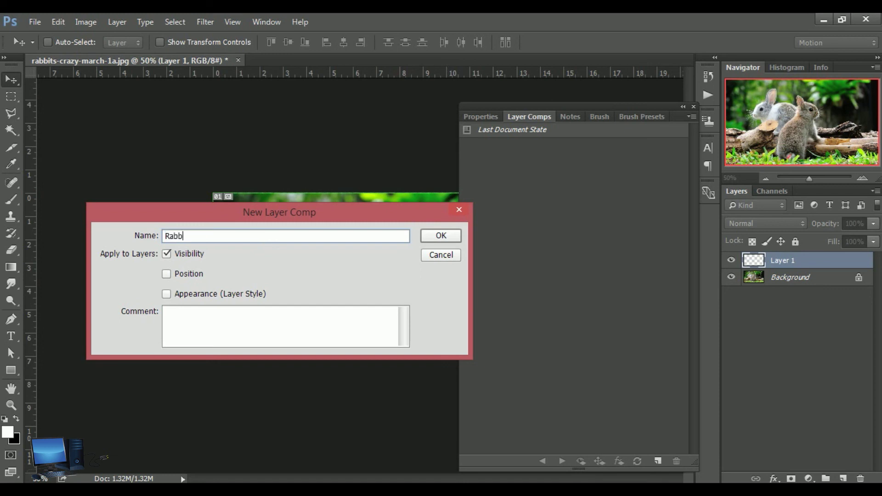
{"action": "type", "text": "it"}
{"action": "type", "text": " 10"}
{"action": "left_click", "coordinate": [439, 235]}
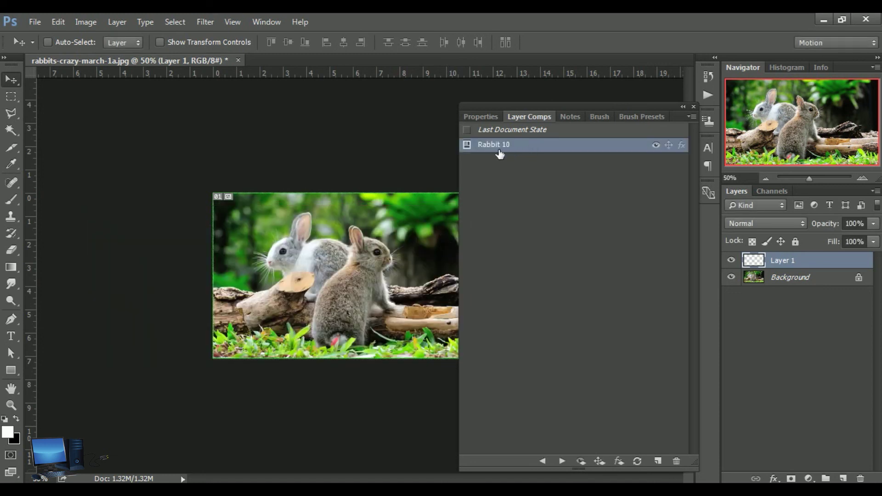
{"action": "left_click", "coordinate": [34, 23]}
{"action": "mouse_move", "coordinate": [48, 208]}
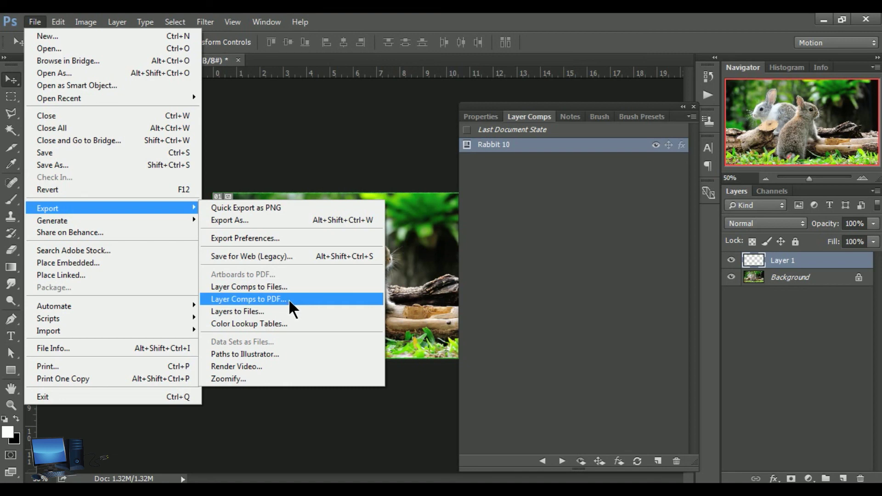
{"action": "left_click", "coordinate": [293, 285]}
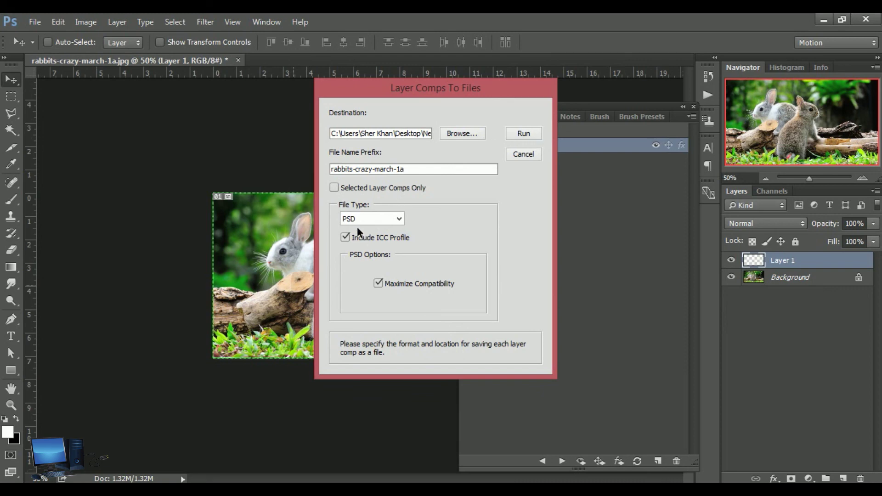
{"action": "left_click", "coordinate": [400, 219]}
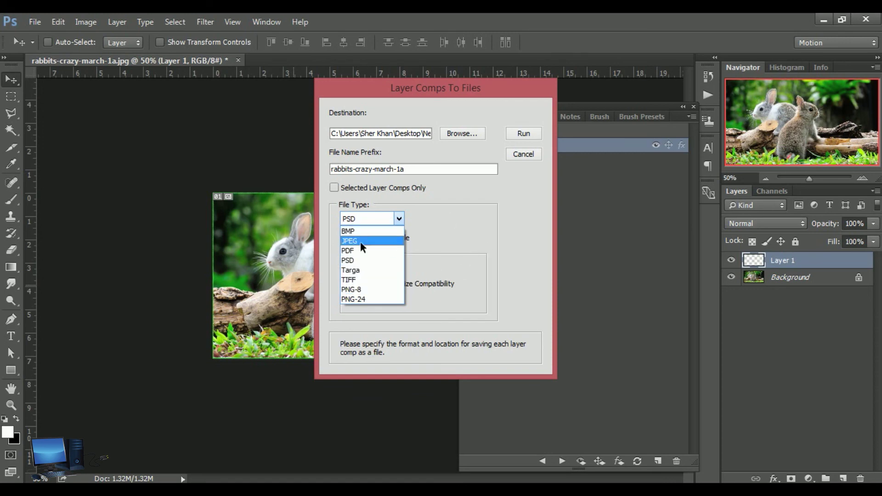
{"action": "left_click", "coordinate": [531, 195]}
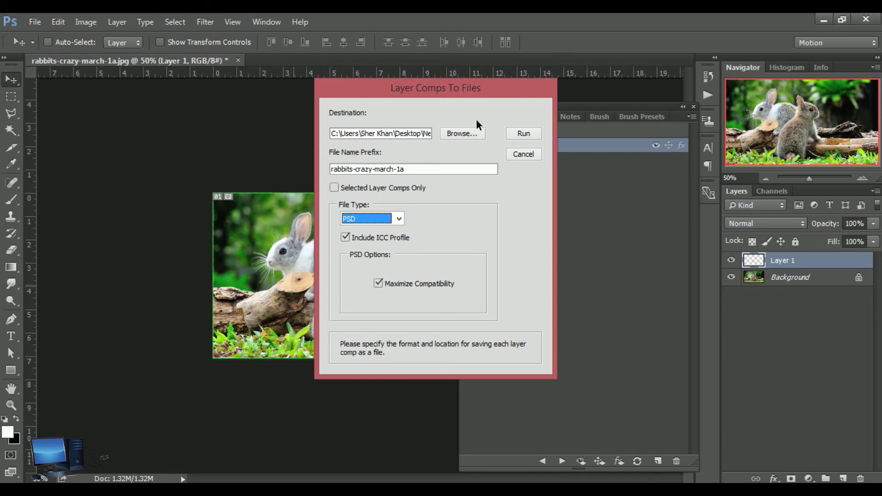
{"action": "left_click", "coordinate": [465, 134]}
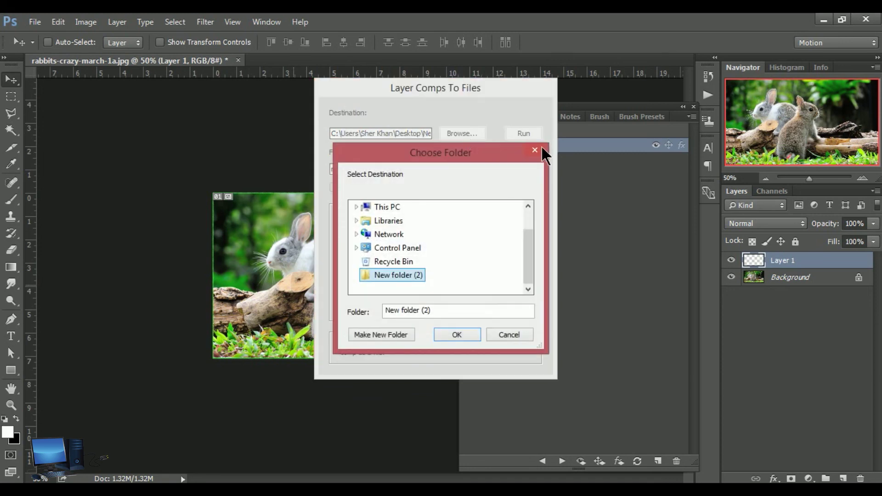
{"action": "left_click", "coordinate": [536, 149]}
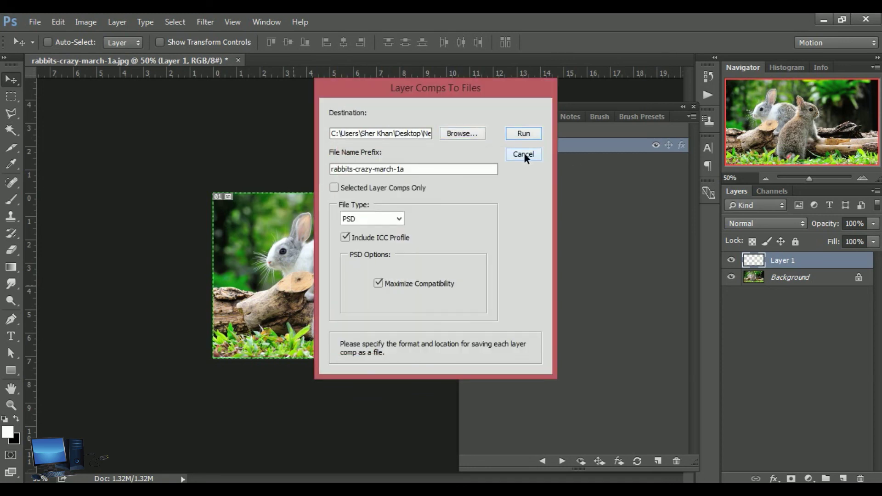
{"action": "left_click", "coordinate": [522, 155]}
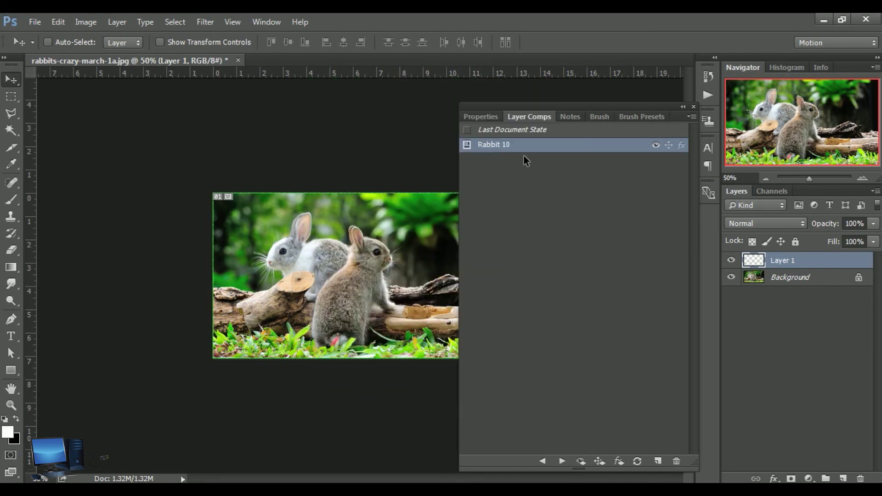
{"action": "left_click", "coordinate": [30, 26]}
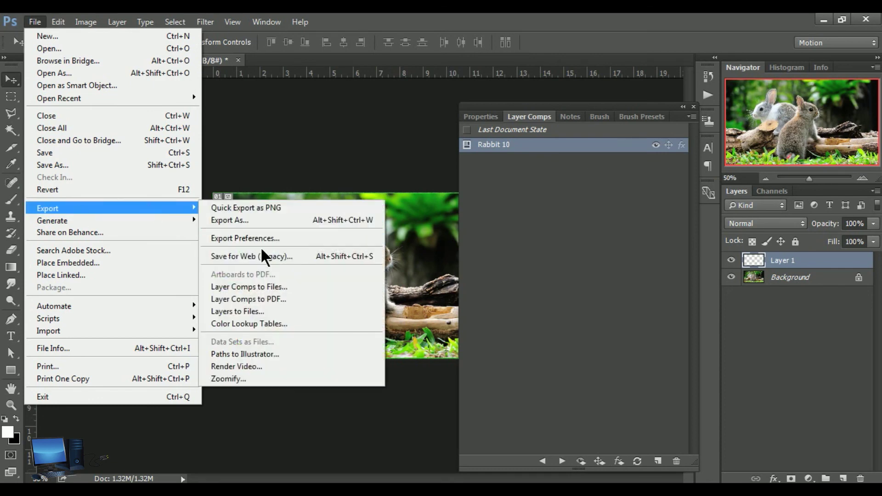
{"action": "left_click", "coordinate": [285, 302]}
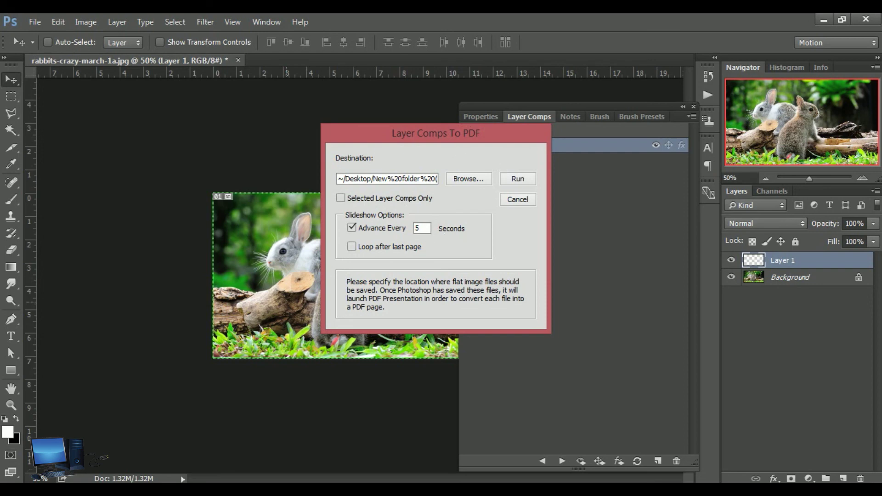
{"action": "left_click_drag", "start_coordinate": [458, 133], "coordinate": [312, 151]}
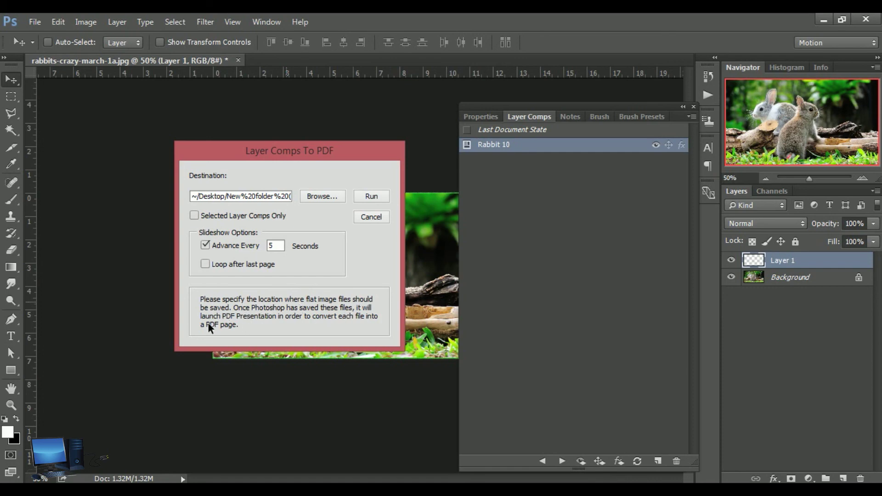
{"action": "left_click", "coordinate": [376, 216]}
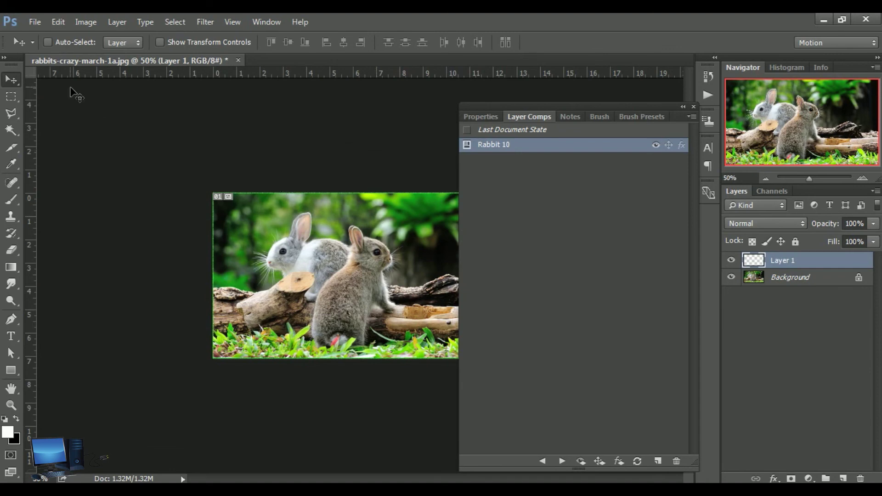
{"action": "left_click", "coordinate": [35, 22]}
{"action": "mouse_move", "coordinate": [110, 209]}
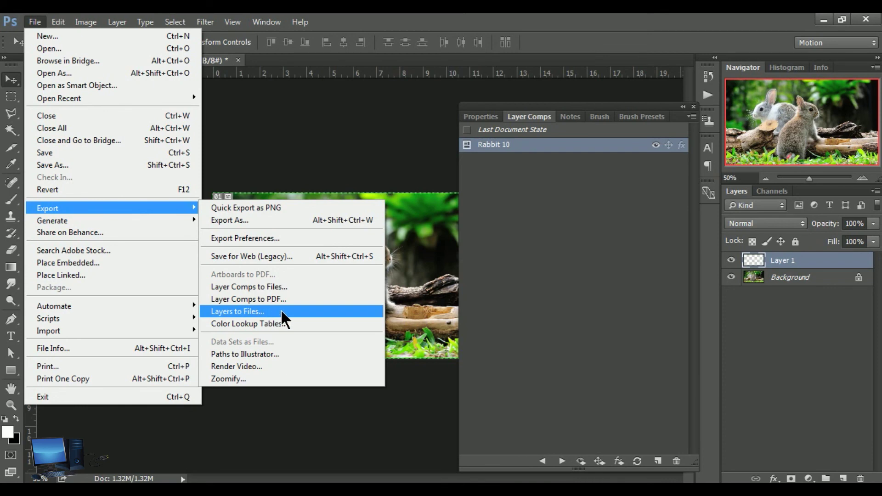
{"action": "left_click", "coordinate": [281, 312]}
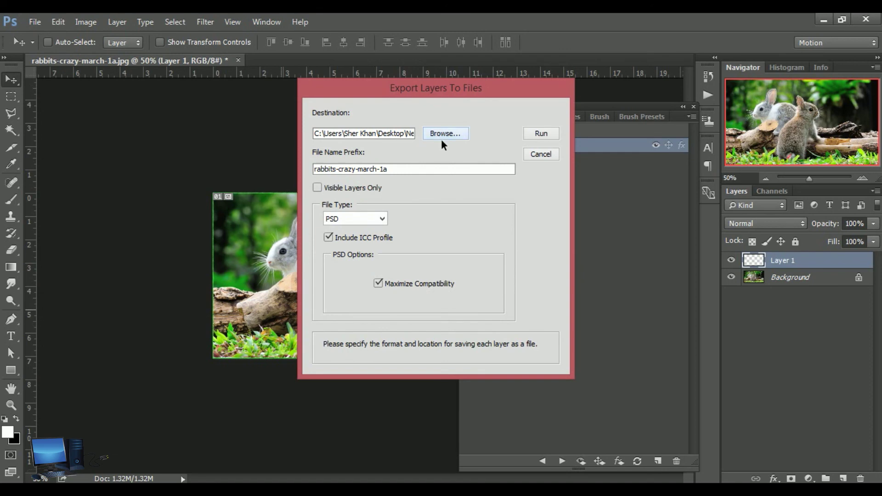
{"action": "left_click", "coordinate": [383, 219]}
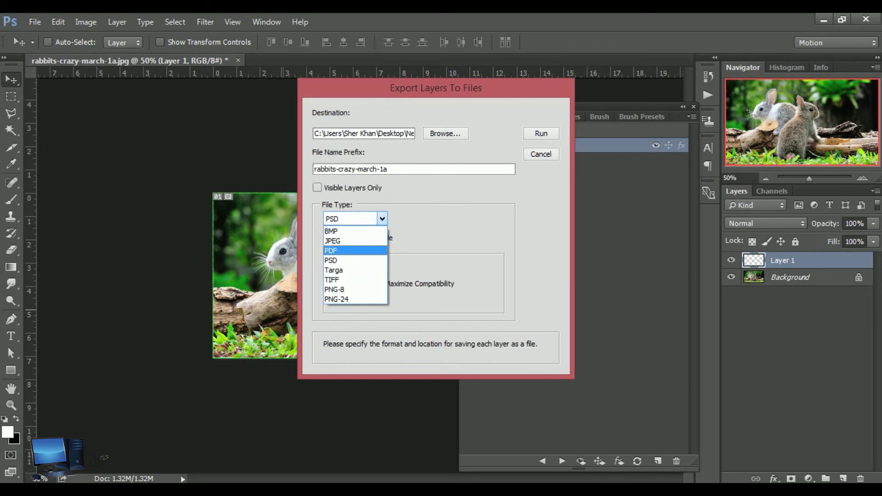
{"action": "left_click", "coordinate": [462, 188]}
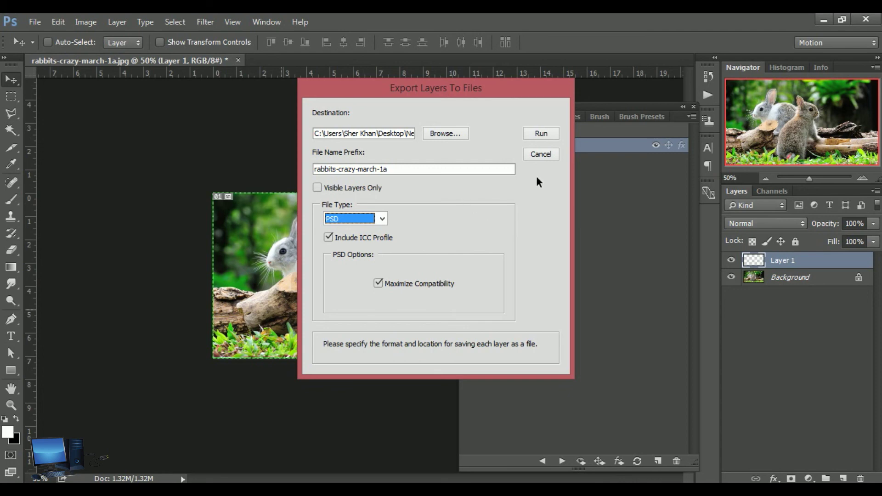
{"action": "left_click", "coordinate": [545, 155]}
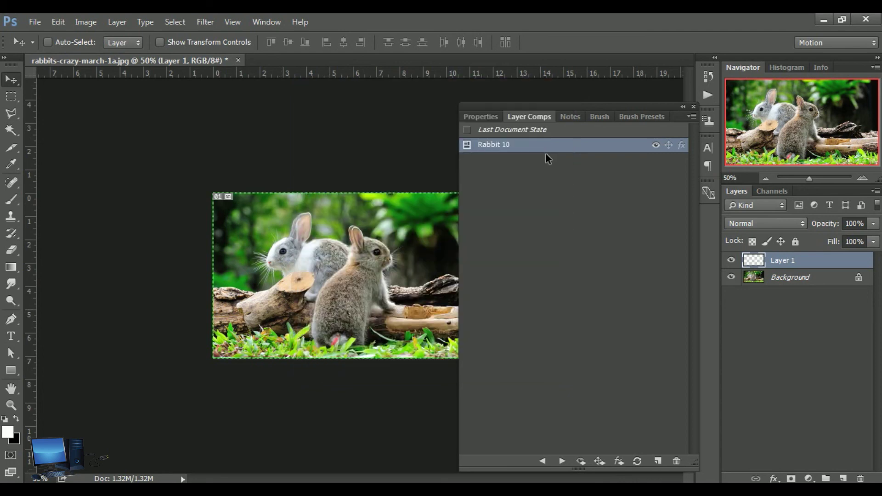
{"action": "left_click", "coordinate": [35, 22]}
{"action": "mouse_move", "coordinate": [49, 208]}
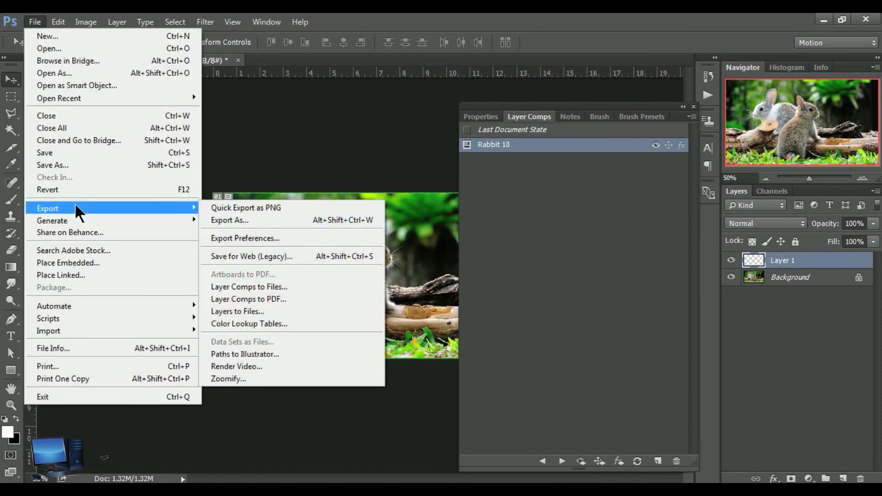
{"action": "left_click", "coordinate": [308, 329]}
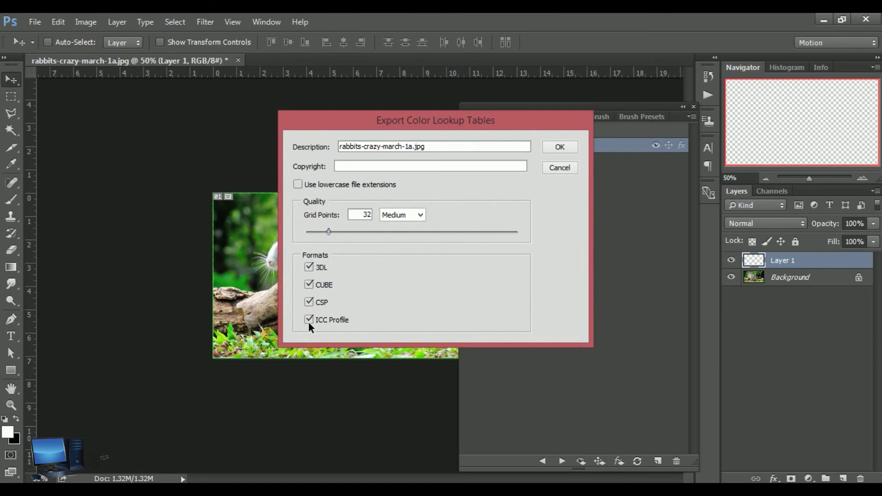
{"action": "left_click_drag", "start_coordinate": [400, 128], "coordinate": [235, 129]}
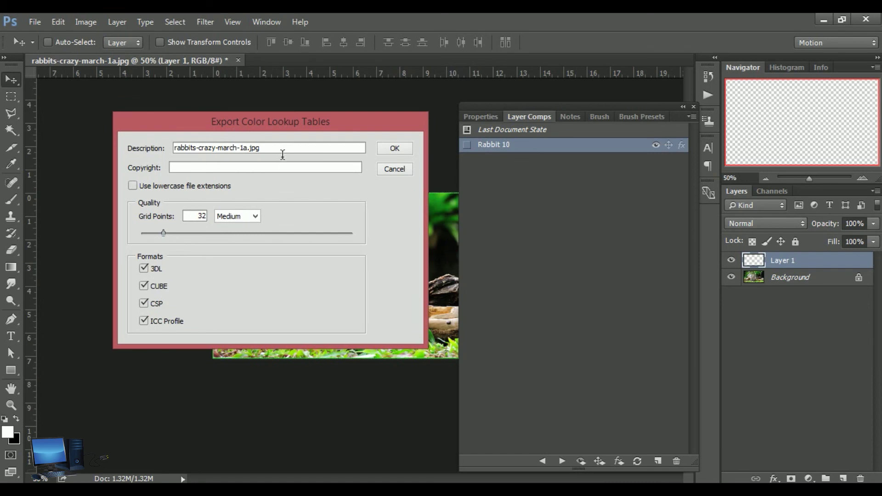
{"action": "left_click", "coordinate": [208, 168]}
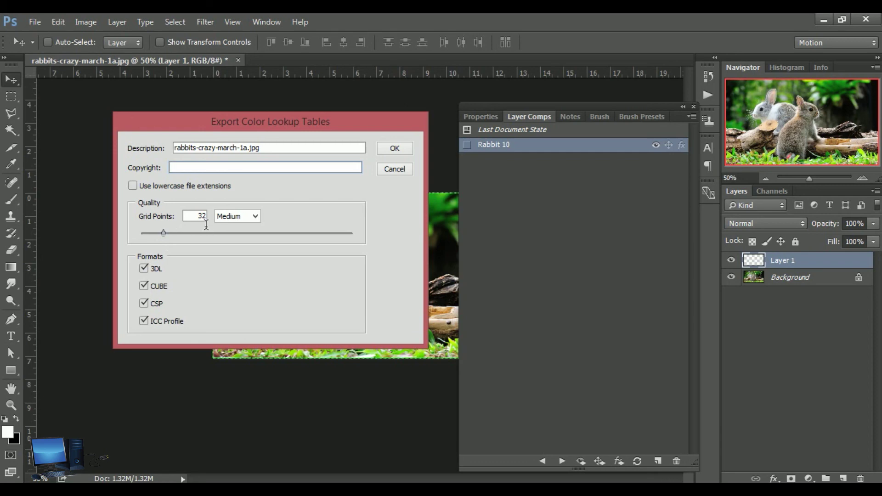
{"action": "left_click", "coordinate": [254, 217]}
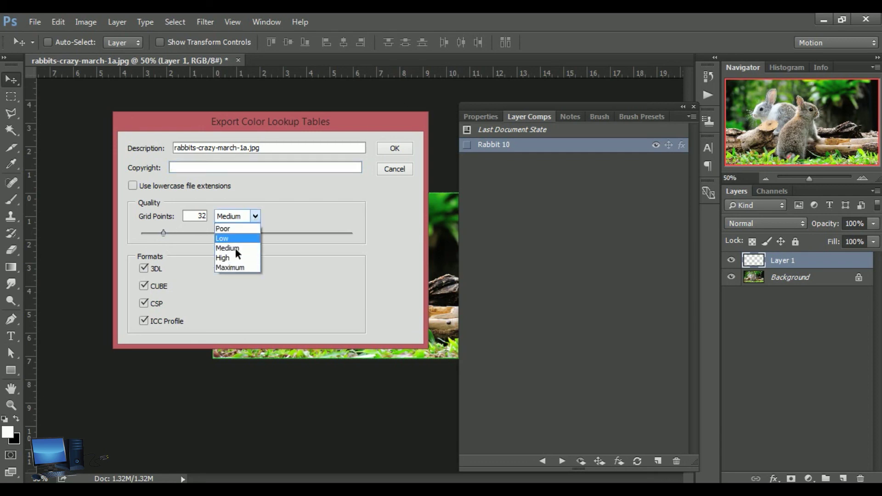
{"action": "left_click", "coordinate": [284, 264]}
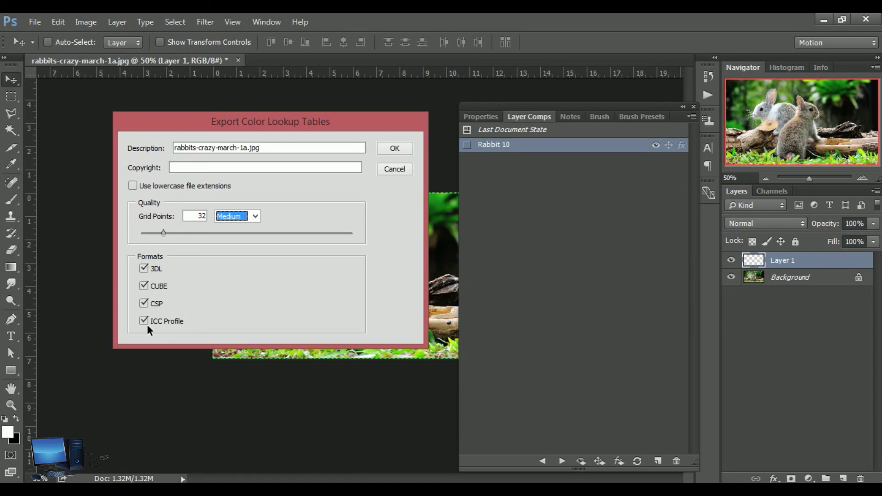
{"action": "left_click", "coordinate": [396, 169]}
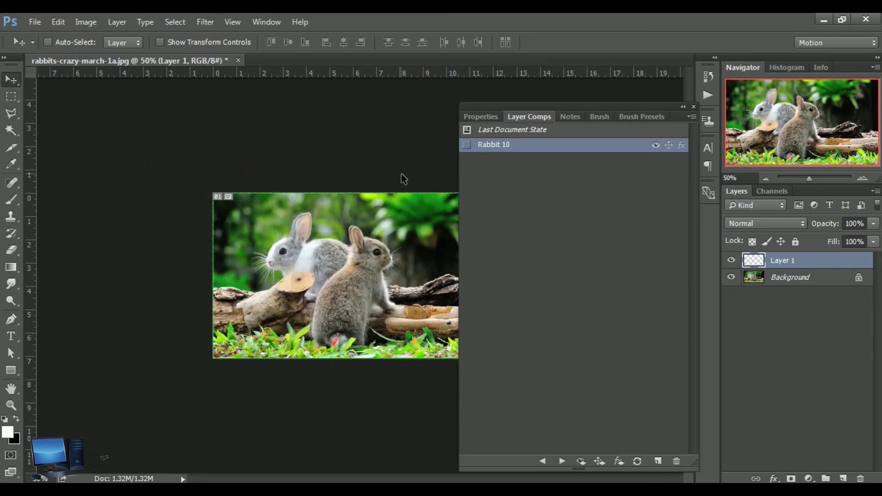
{"action": "left_click", "coordinate": [33, 23]}
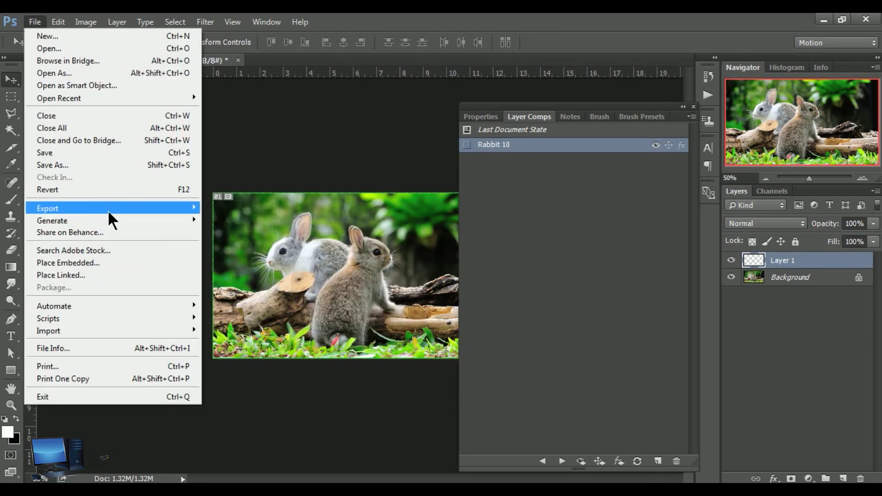
{"action": "mouse_move", "coordinate": [110, 208]}
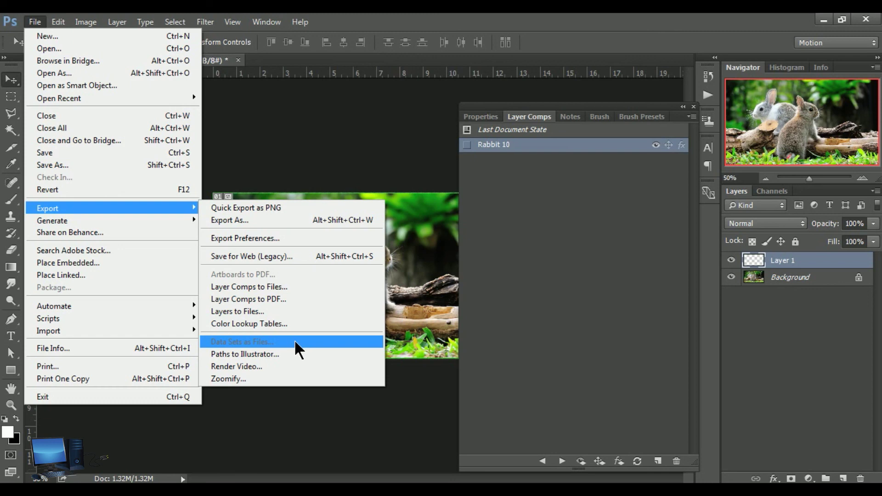
Step: Dismiss the Export list and open the Image menu to reach Variables
{"action": "left_click", "coordinate": [265, 153]}
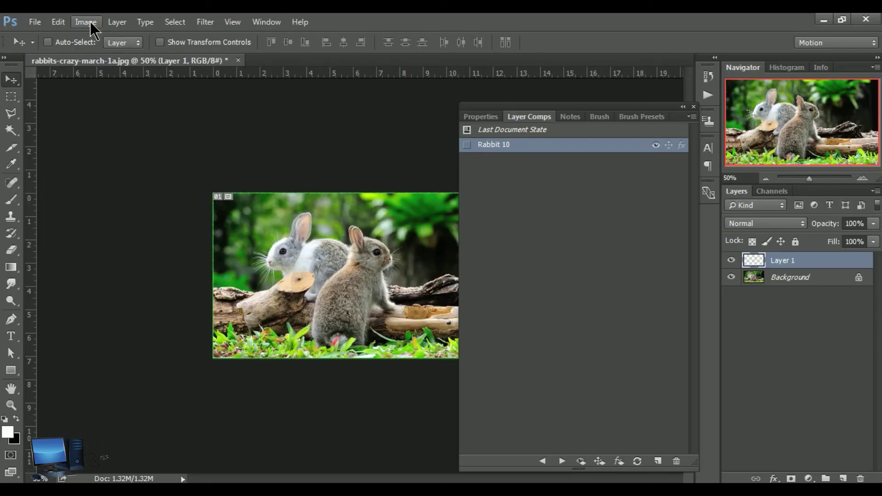
{"action": "left_click", "coordinate": [89, 21]}
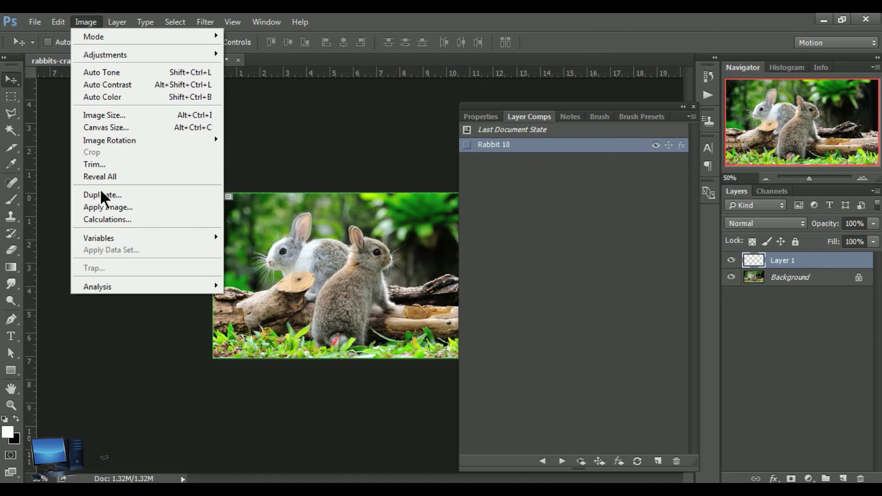
{"action": "mouse_move", "coordinate": [110, 238]}
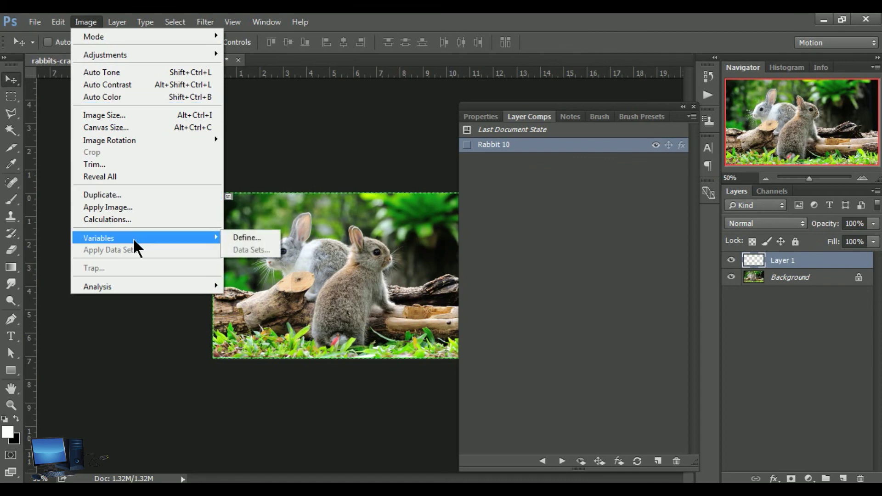
Step: Open Image > Variables > Define and enable Visibility and Pixel Replacement variables for Layer 0
{"action": "left_click", "coordinate": [258, 237]}
{"action": "left_click", "coordinate": [386, 129]}
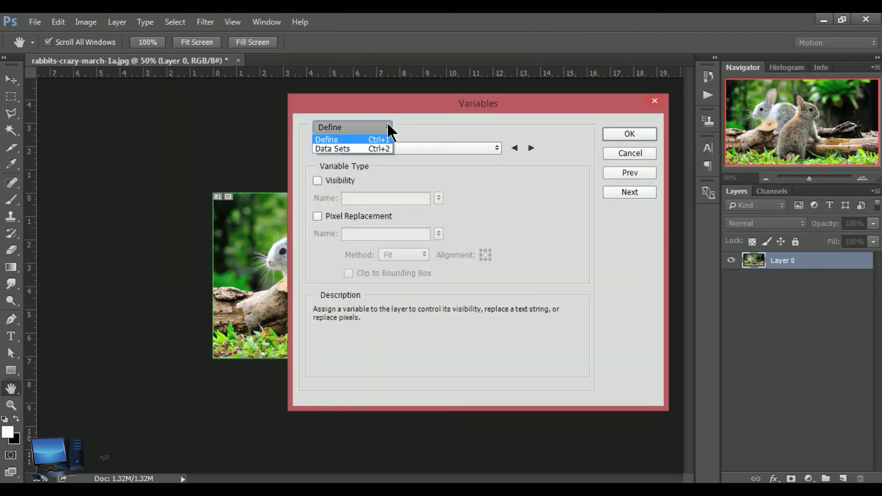
{"action": "left_click", "coordinate": [347, 150]}
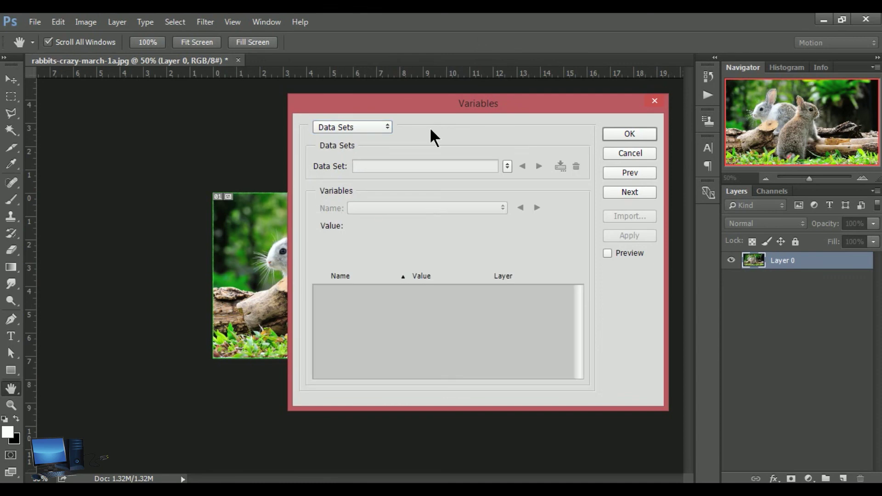
{"action": "left_click_drag", "start_coordinate": [438, 101], "coordinate": [362, 112]}
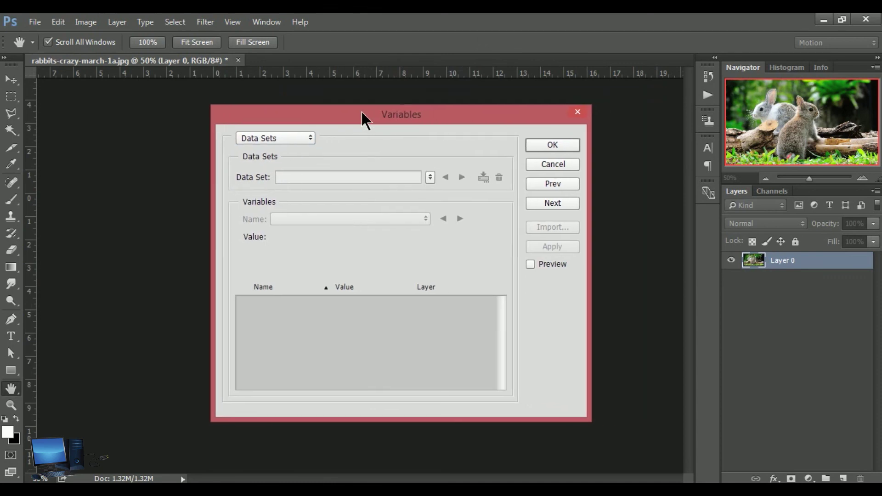
{"action": "left_click", "coordinate": [309, 137]}
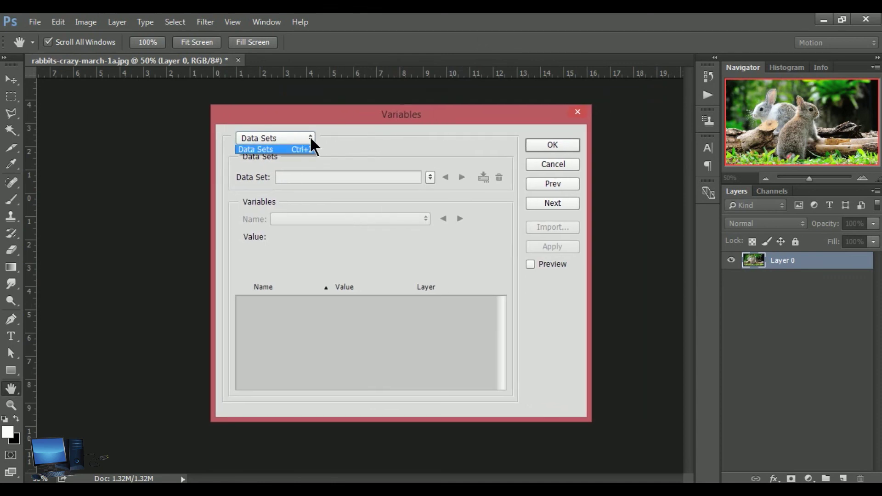
{"action": "left_click", "coordinate": [278, 150]}
{"action": "left_click", "coordinate": [241, 191]}
{"action": "left_click", "coordinate": [241, 226]}
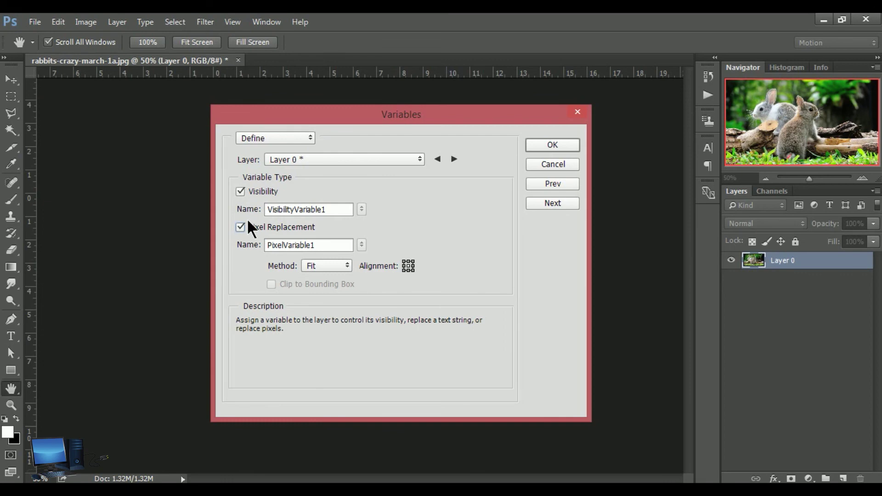
Step: Switch between Data Sets and Define views, toggling both variables off and back on
{"action": "left_click", "coordinate": [310, 133]}
{"action": "left_click", "coordinate": [277, 161]}
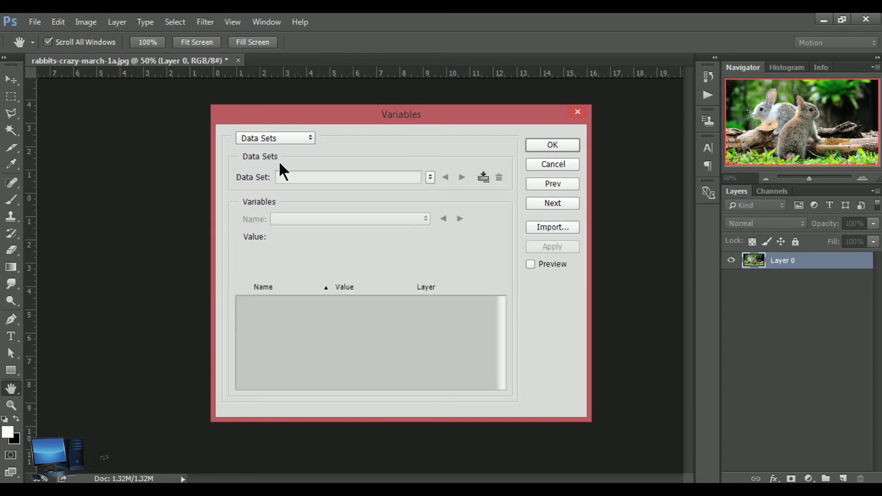
{"action": "left_click", "coordinate": [308, 134]}
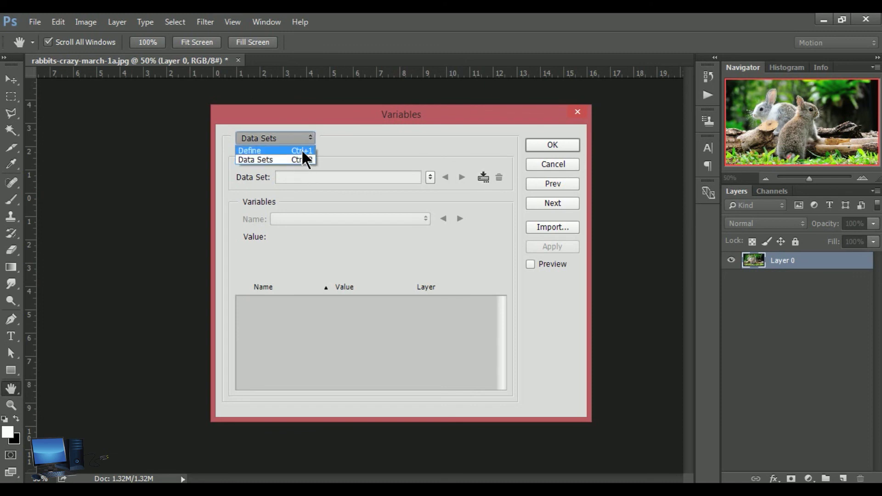
{"action": "left_click", "coordinate": [294, 151]}
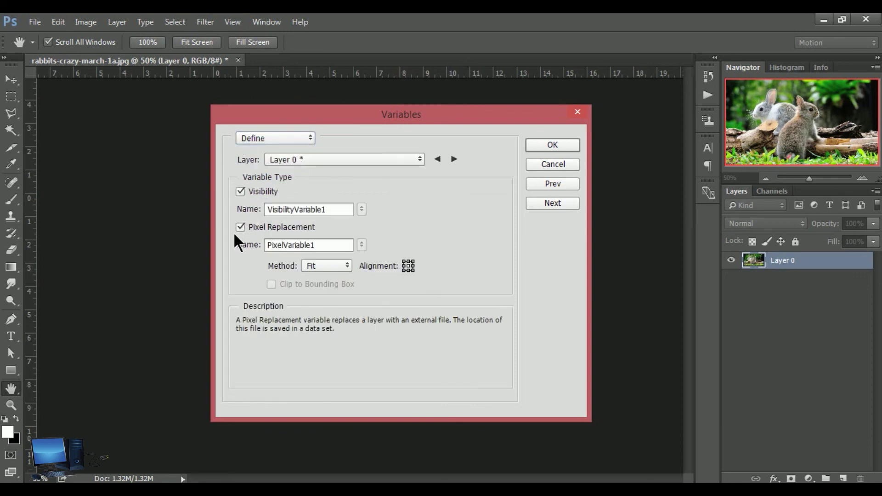
{"action": "left_click", "coordinate": [240, 227]}
{"action": "left_click", "coordinate": [240, 191]}
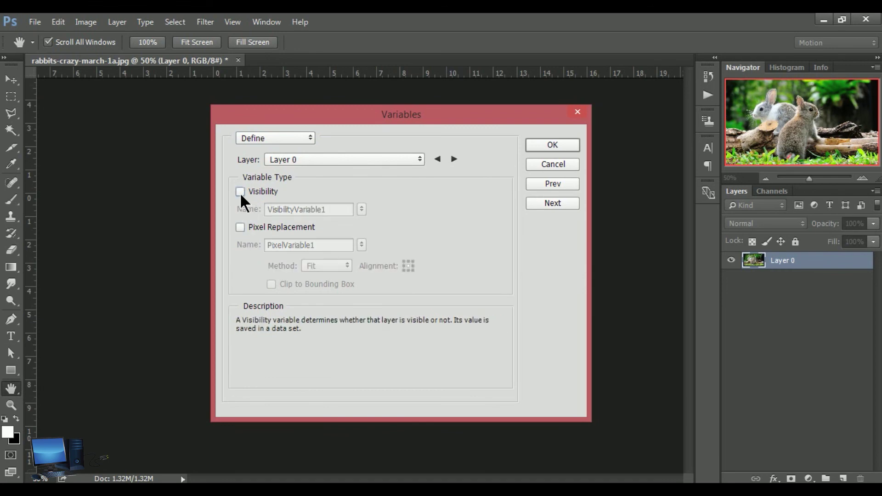
{"action": "left_click", "coordinate": [240, 191]}
{"action": "left_click", "coordinate": [240, 226]}
Step: Create Data Set 1 from the variables and confirm with OK
{"action": "left_click", "coordinate": [312, 137]}
{"action": "left_click", "coordinate": [273, 158]}
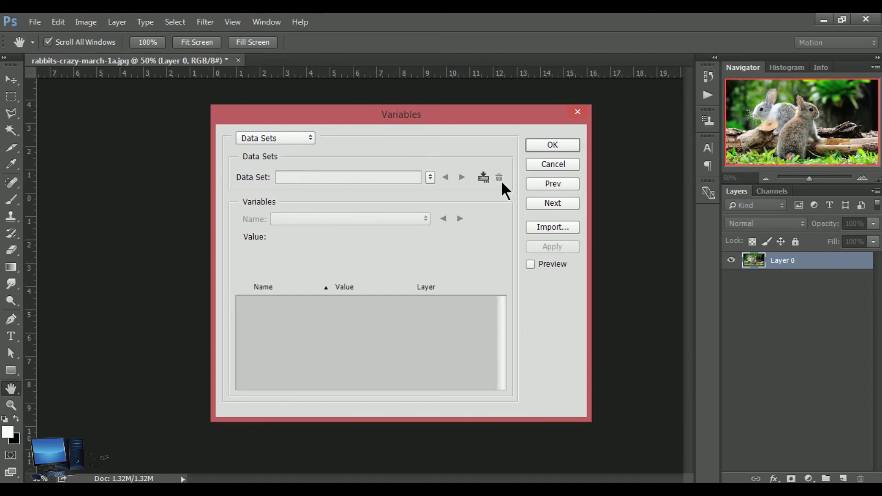
{"action": "left_click", "coordinate": [483, 176]}
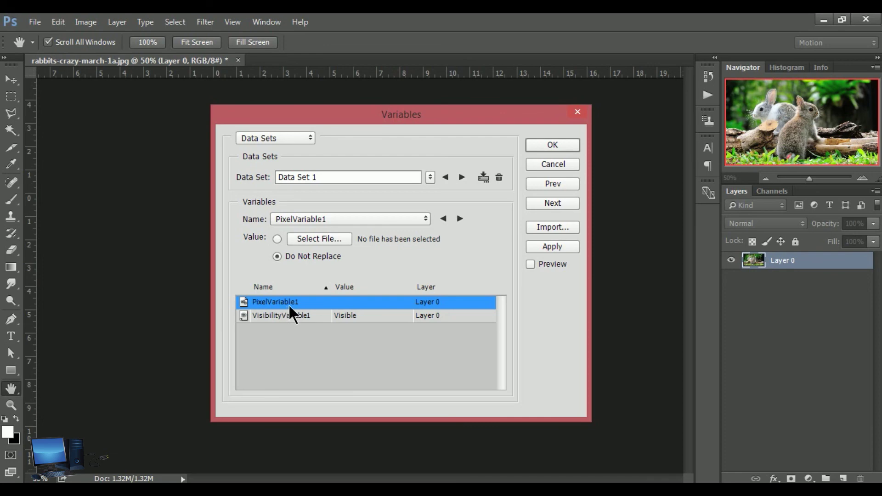
{"action": "left_click", "coordinate": [553, 145]}
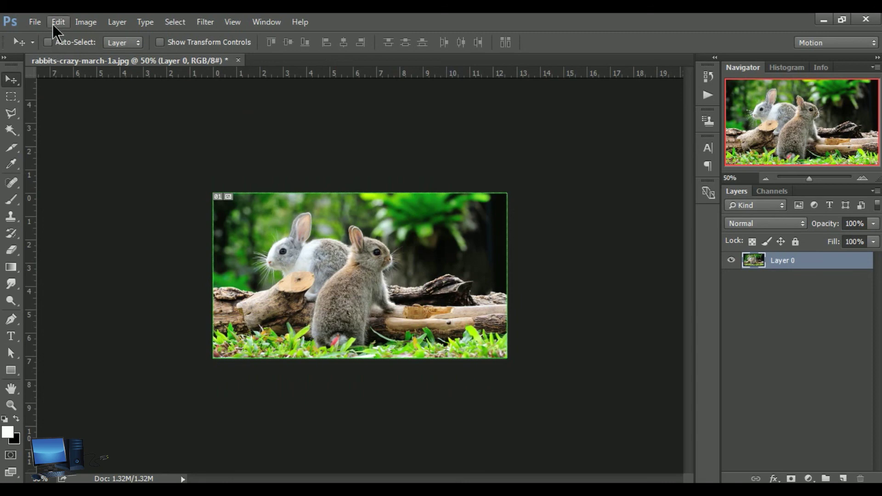
{"action": "left_click", "coordinate": [39, 22]}
{"action": "mouse_move", "coordinate": [48, 208]}
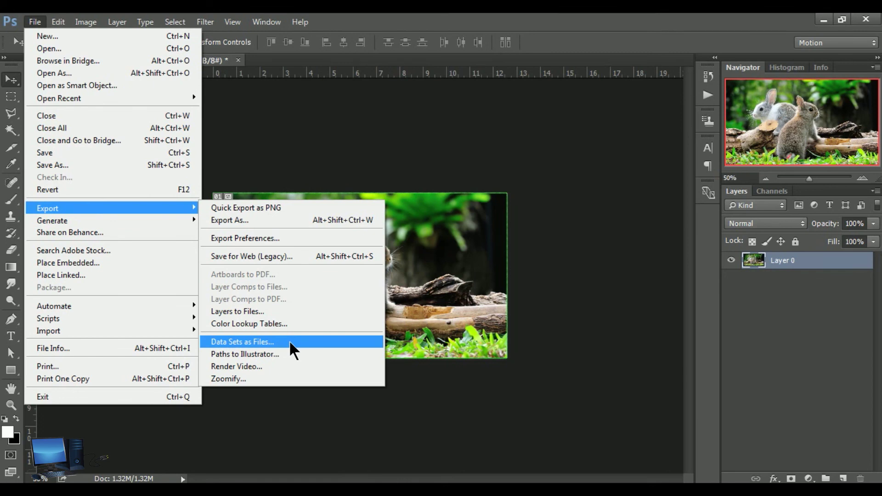
{"action": "left_click", "coordinate": [288, 342]}
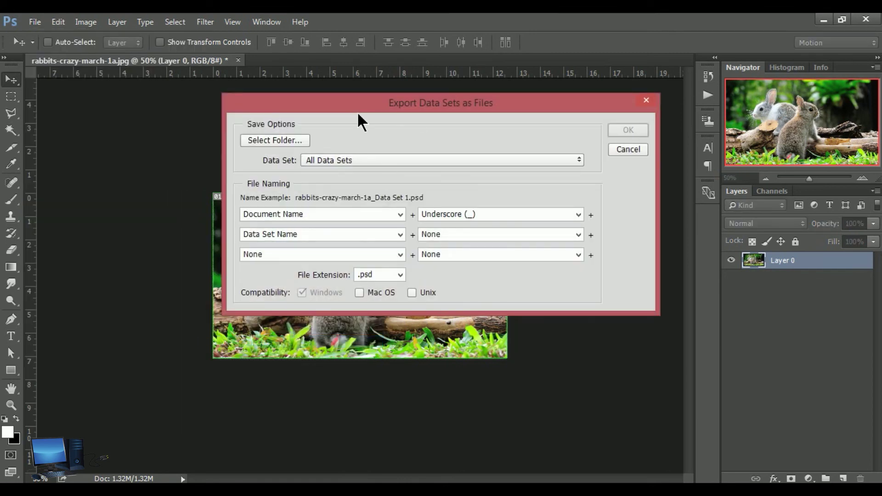
{"action": "left_click_drag", "start_coordinate": [357, 108], "coordinate": [416, 145]}
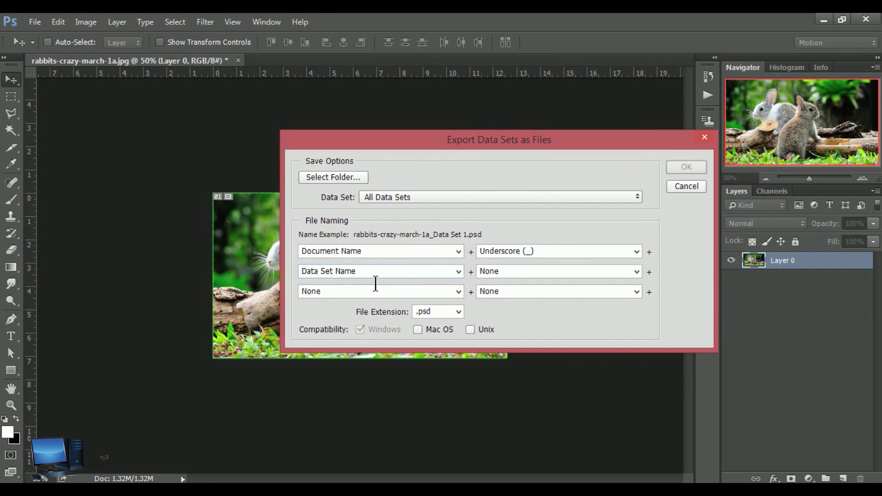
{"action": "left_click", "coordinate": [453, 294]}
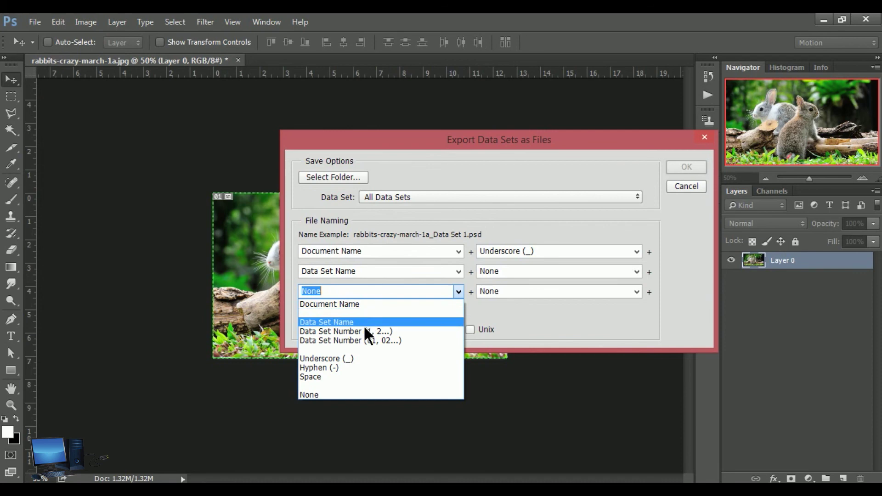
{"action": "left_click", "coordinate": [341, 393]}
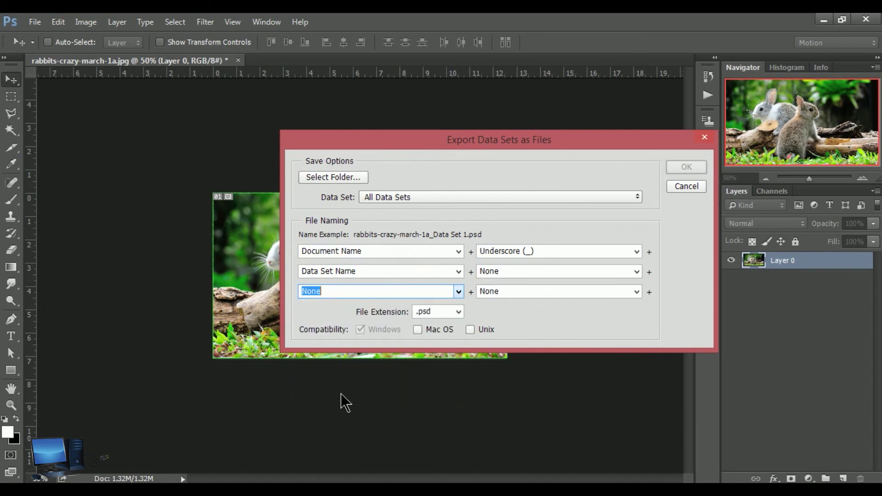
{"action": "left_click", "coordinate": [458, 311]}
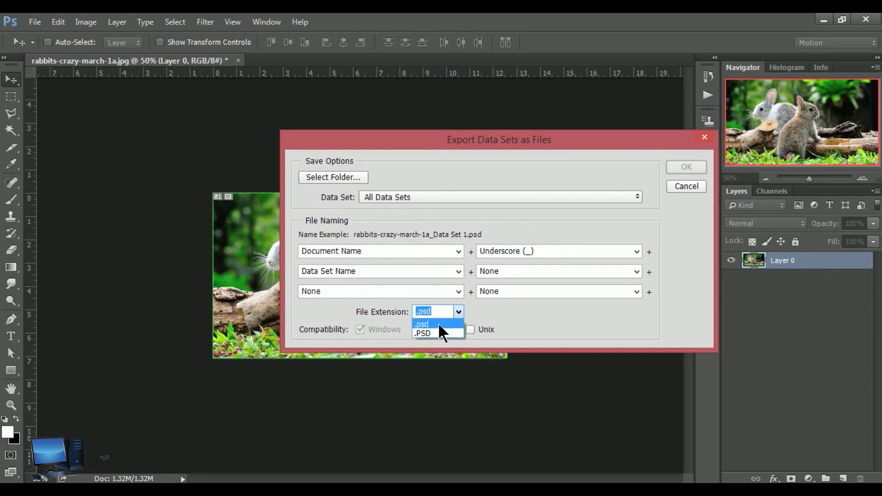
{"action": "left_click", "coordinate": [543, 322]}
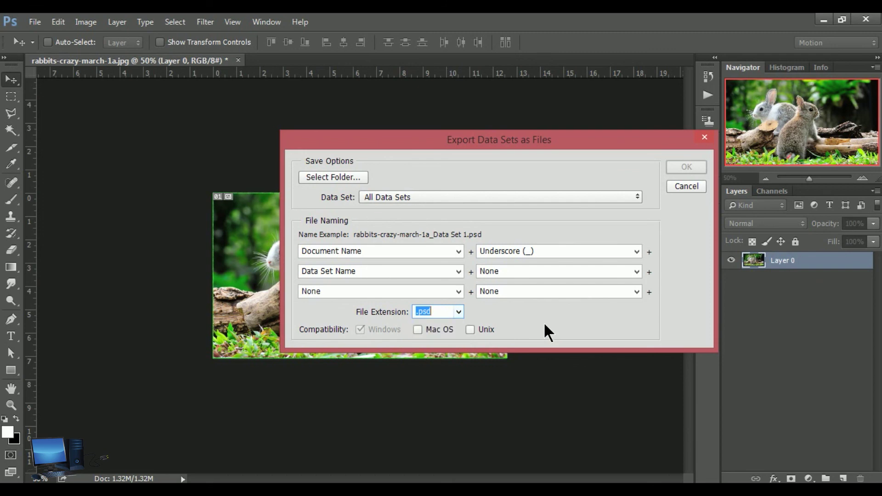
{"action": "left_click", "coordinate": [636, 251]}
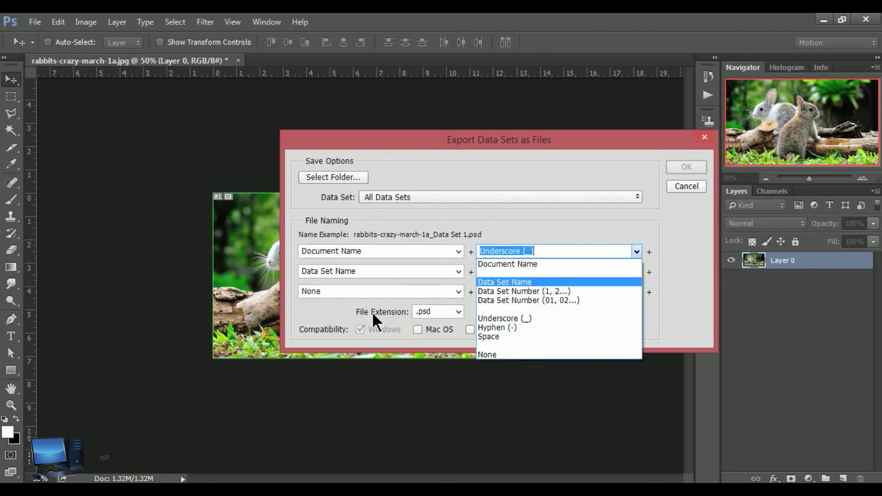
{"action": "left_click", "coordinate": [568, 224]}
{"action": "left_click", "coordinate": [636, 274]}
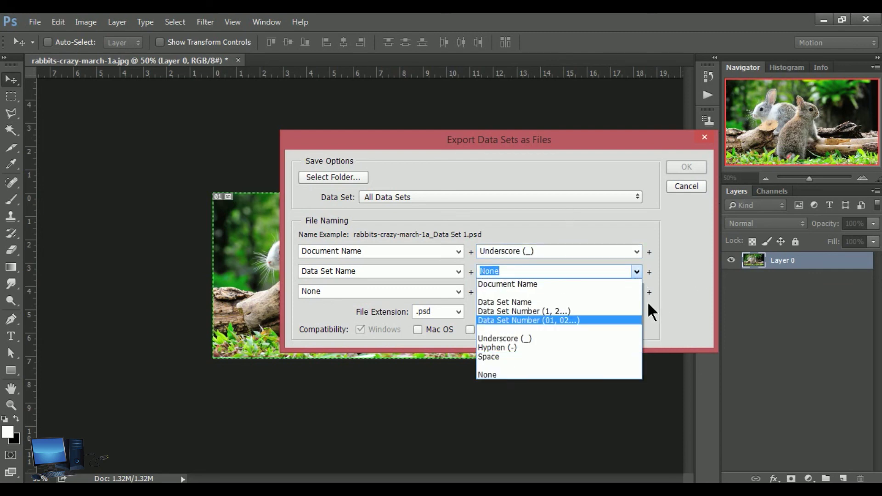
{"action": "left_click", "coordinate": [676, 297]}
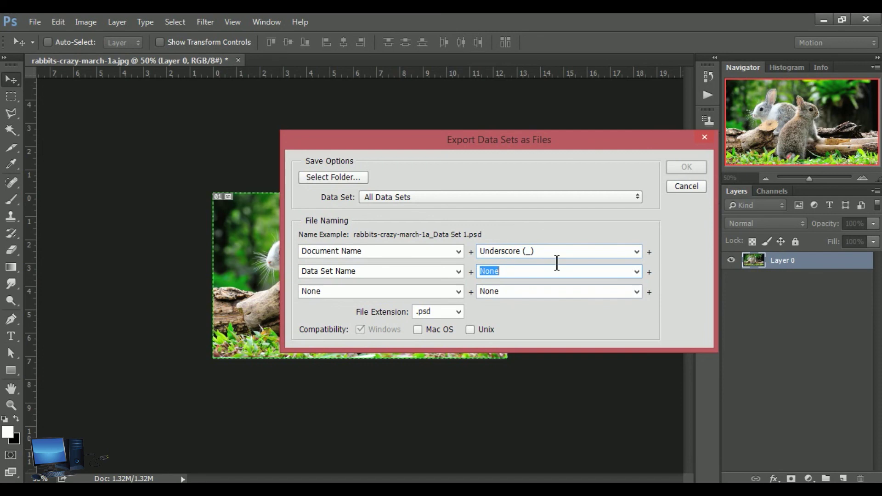
{"action": "left_click", "coordinate": [684, 186]}
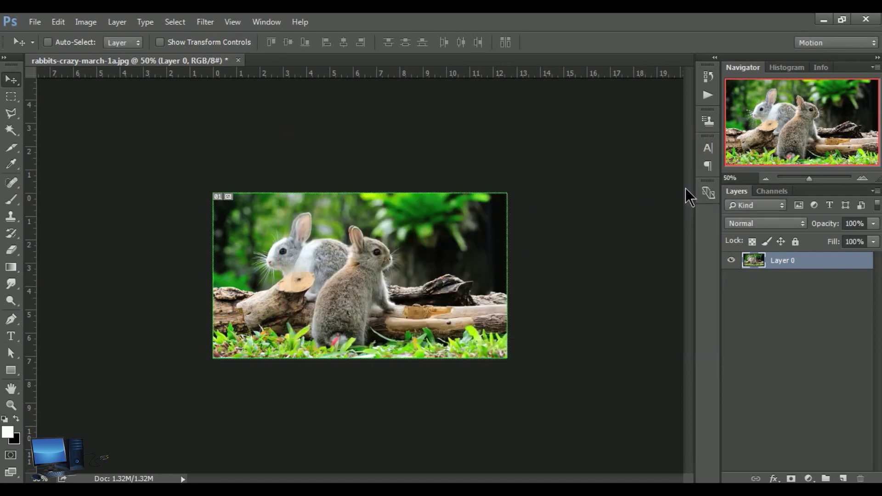
{"action": "left_click", "coordinate": [35, 23]}
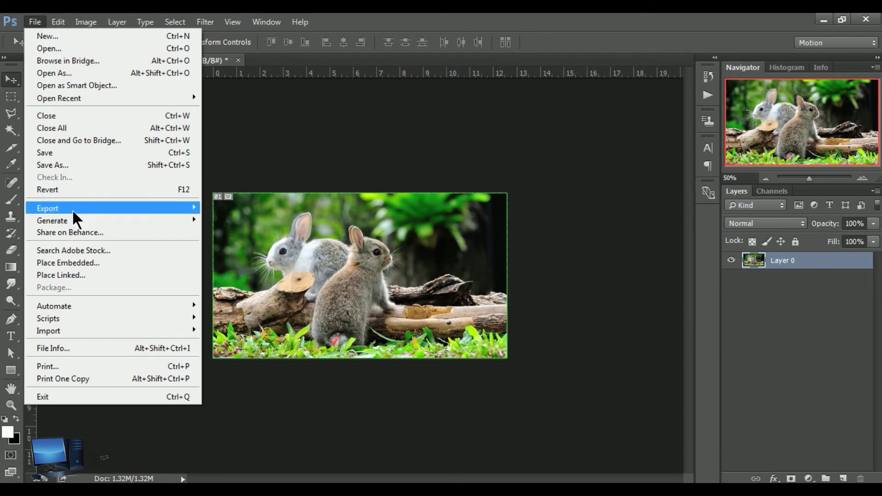
{"action": "mouse_move", "coordinate": [48, 208]}
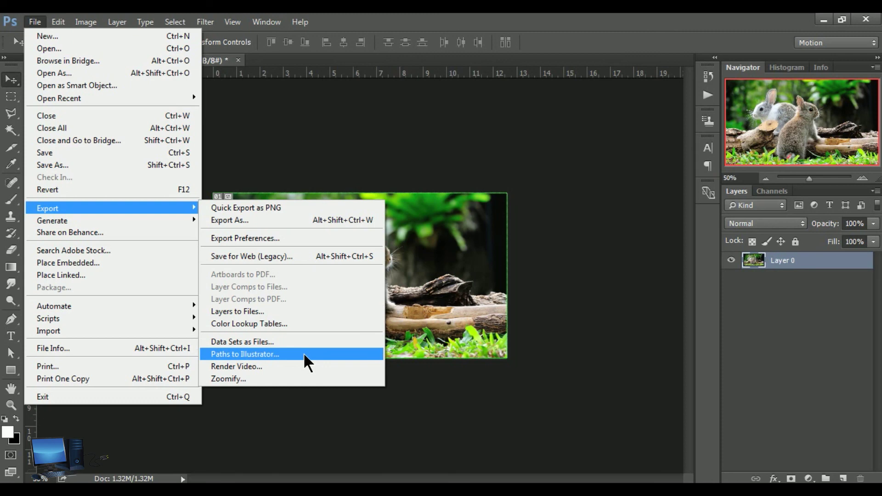
{"action": "left_click", "coordinate": [409, 141]}
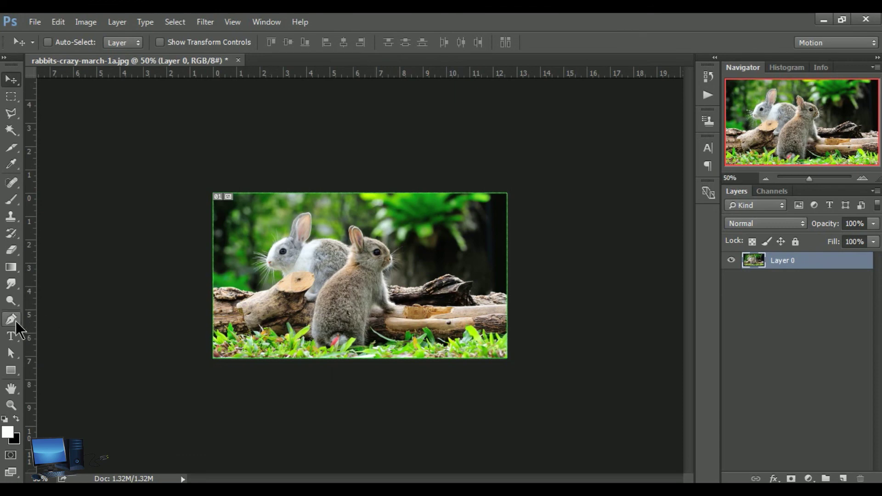
{"action": "left_click", "coordinate": [11, 336]}
Step: Type 'Rabbit' at 72 pt and drag it to the lower centre of the photo
{"action": "left_click", "coordinate": [284, 273]}
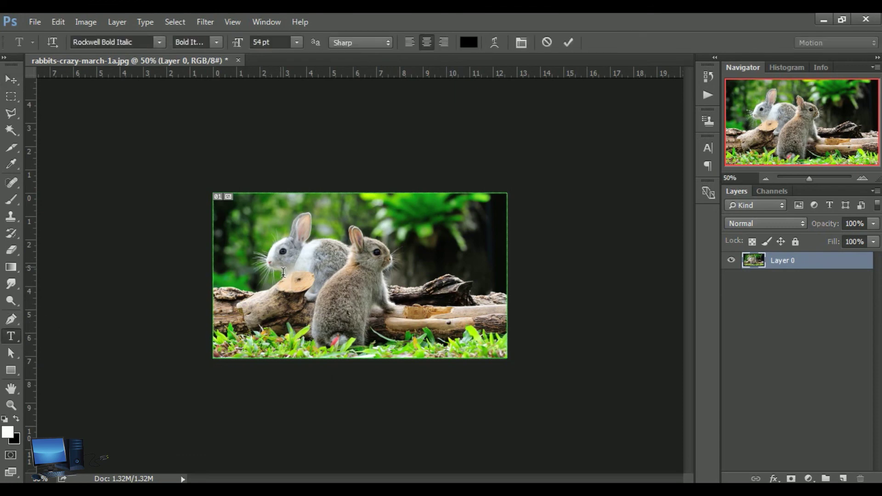
{"action": "type", "text": "Ra"}
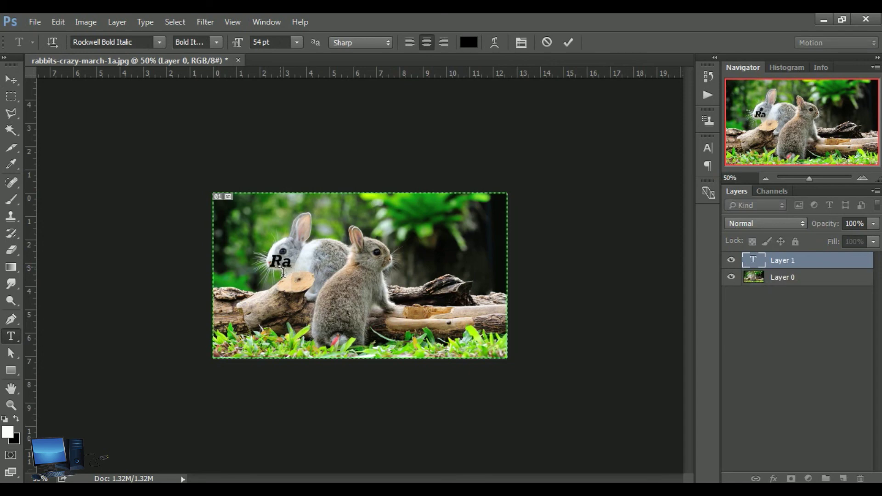
{"action": "type", "text": "bbit"}
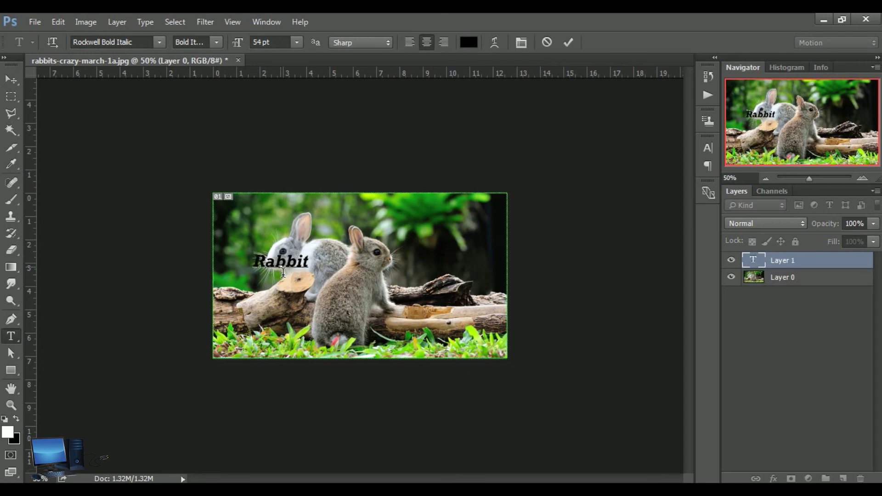
{"action": "left_click_drag", "start_coordinate": [310, 266], "coordinate": [249, 266]}
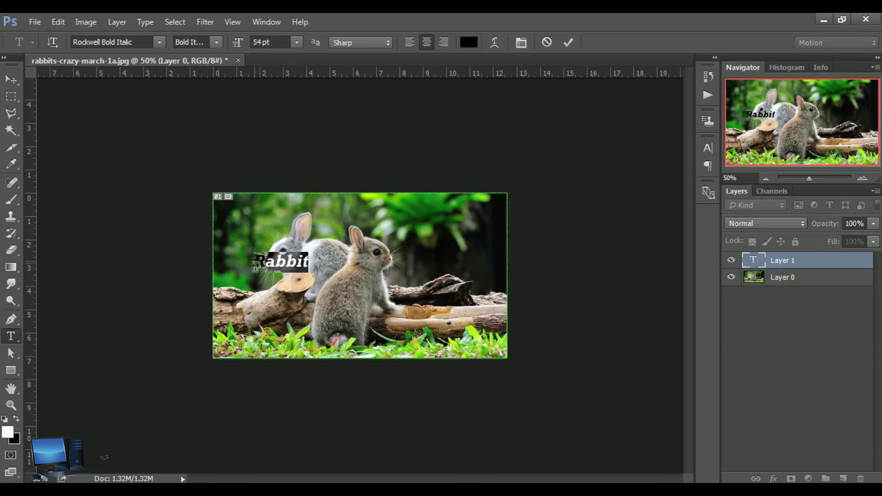
{"action": "left_click", "coordinate": [294, 43]}
{"action": "left_click", "coordinate": [292, 263]}
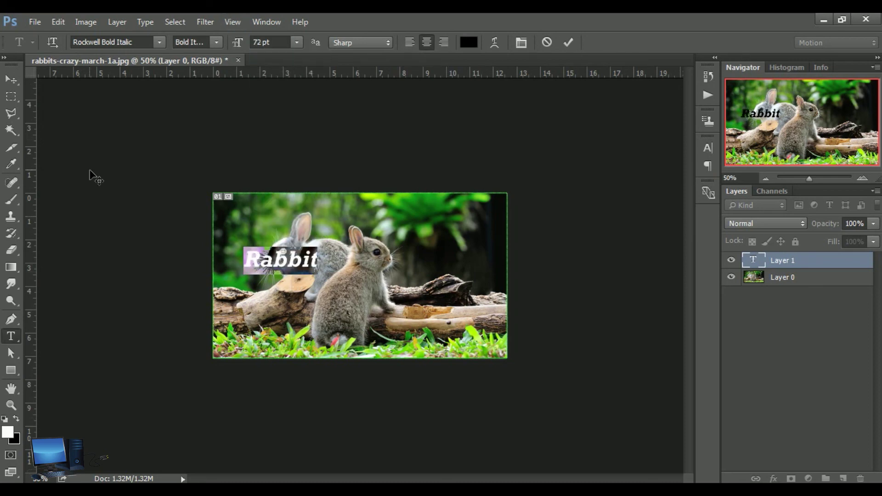
{"action": "left_click", "coordinate": [10, 78]}
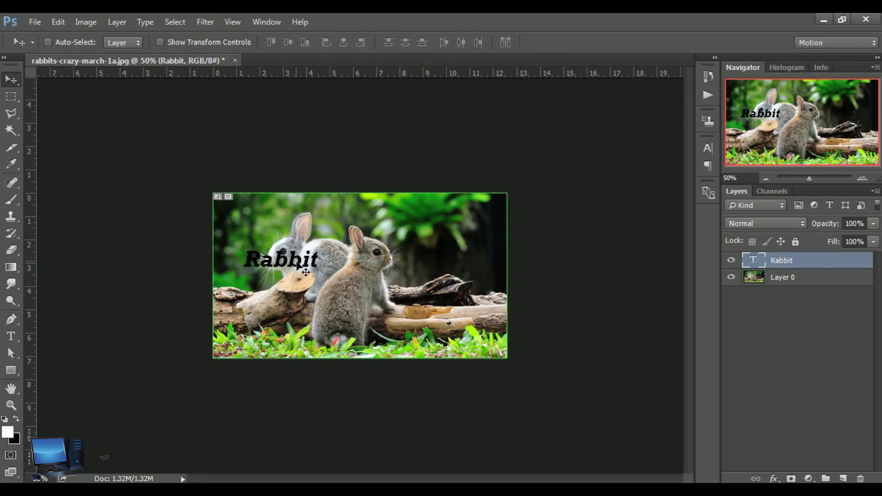
{"action": "left_click_drag", "start_coordinate": [282, 251], "coordinate": [350, 310]}
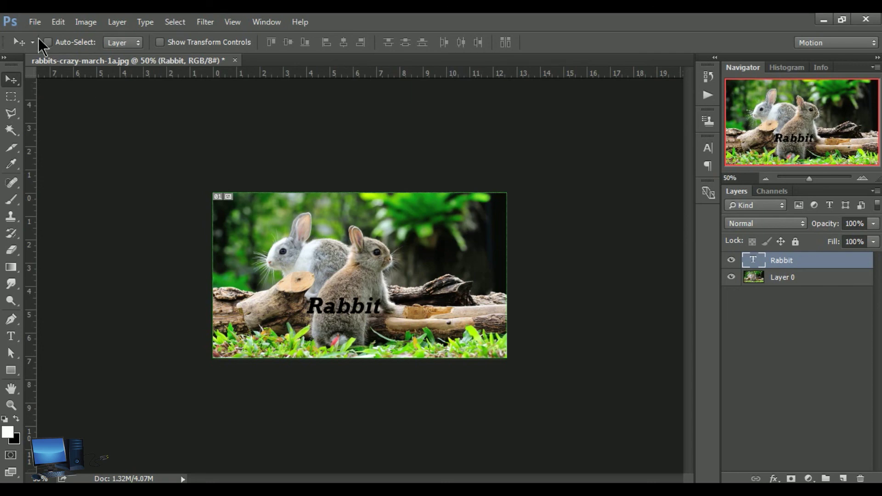
Step: Start a Paths to Illustrator export with Document Bounds as the paths
{"action": "left_click", "coordinate": [36, 23]}
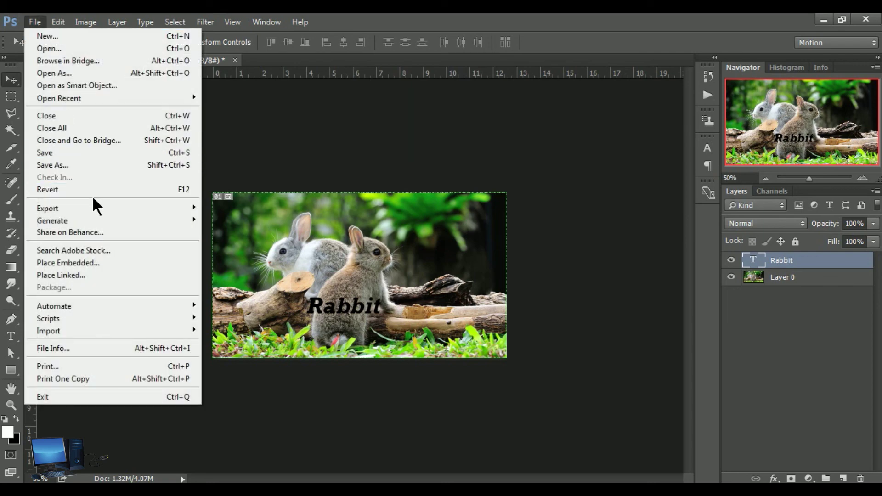
{"action": "mouse_move", "coordinate": [110, 208]}
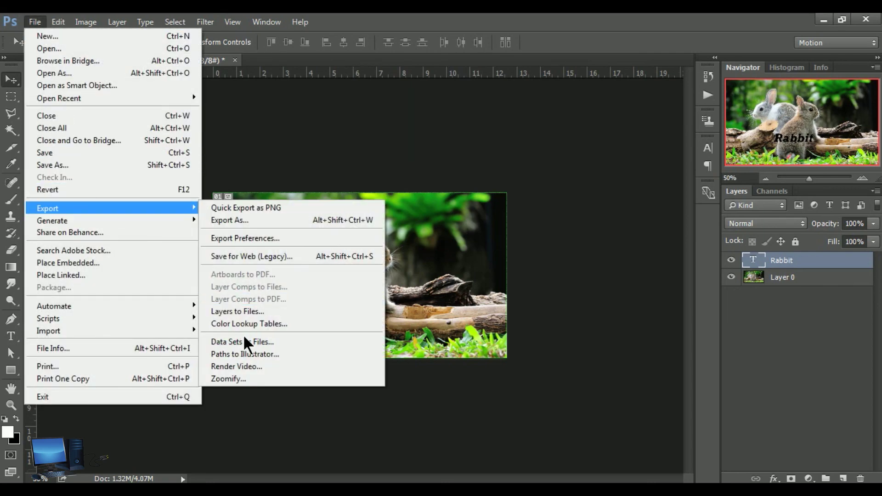
{"action": "left_click", "coordinate": [294, 354]}
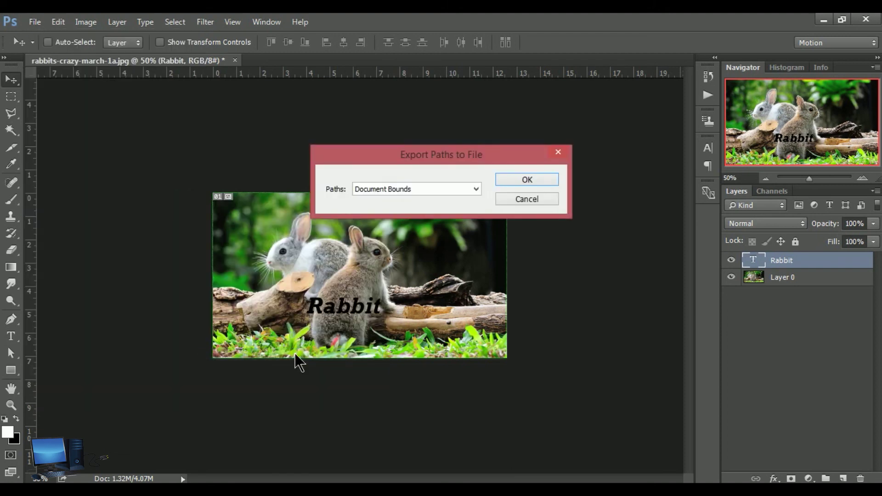
{"action": "left_click", "coordinate": [476, 193]}
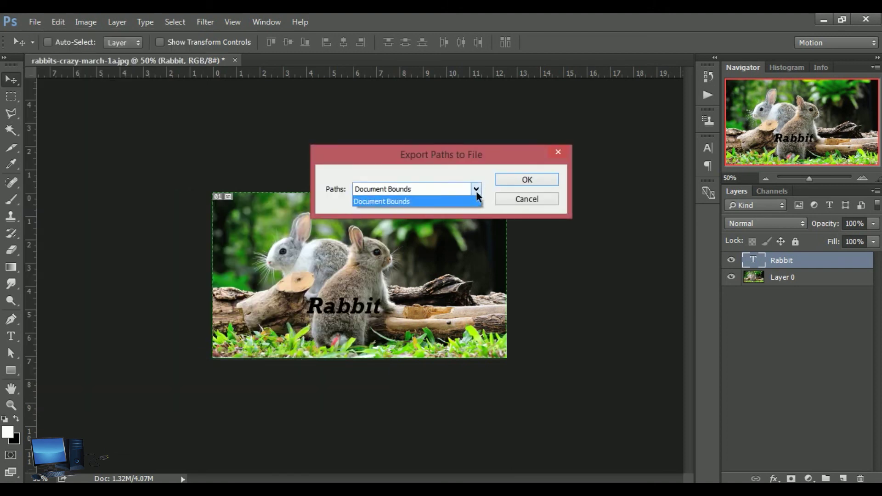
{"action": "left_click", "coordinate": [459, 167]}
{"action": "left_click", "coordinate": [537, 181]}
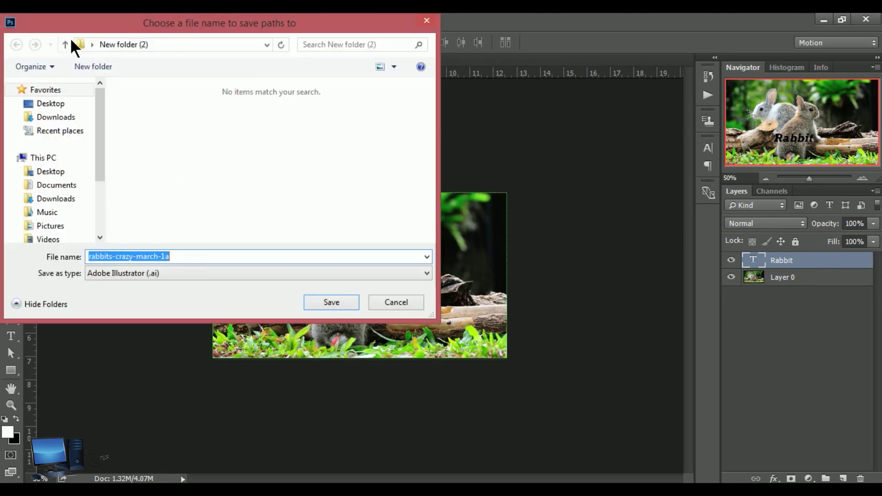
Step: Save the paths as Adobe Illustrator file rabbits-crazy-march-1a in Desktop's New folder (2)
{"action": "left_click_drag", "start_coordinate": [95, 26], "coordinate": [251, 100]}
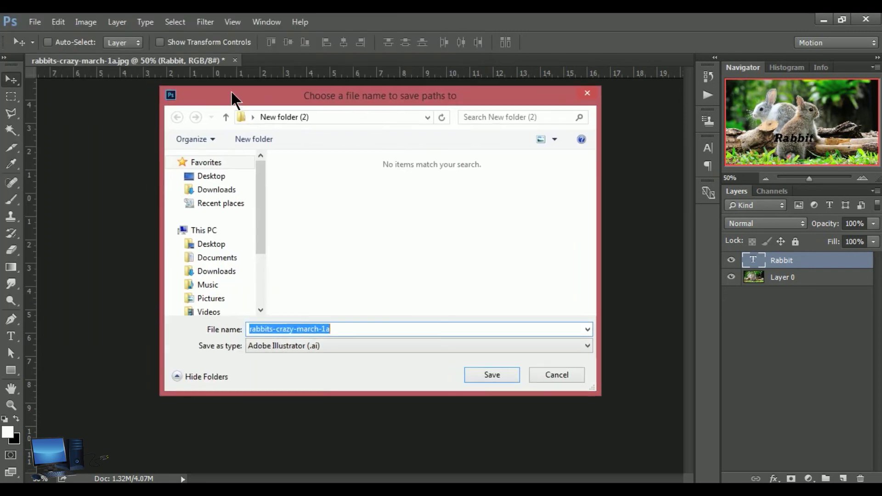
{"action": "left_click", "coordinate": [214, 179]}
{"action": "left_click_drag", "start_coordinate": [586, 188], "coordinate": [591, 246]}
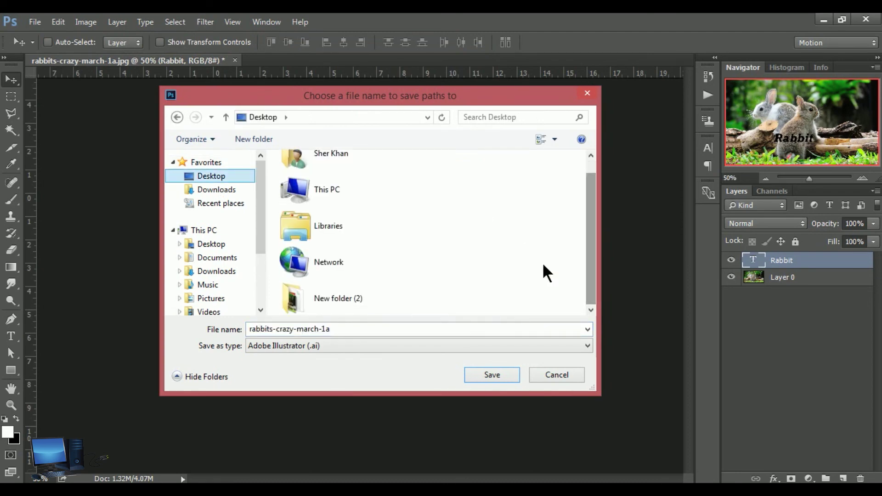
{"action": "double_click", "coordinate": [321, 305]}
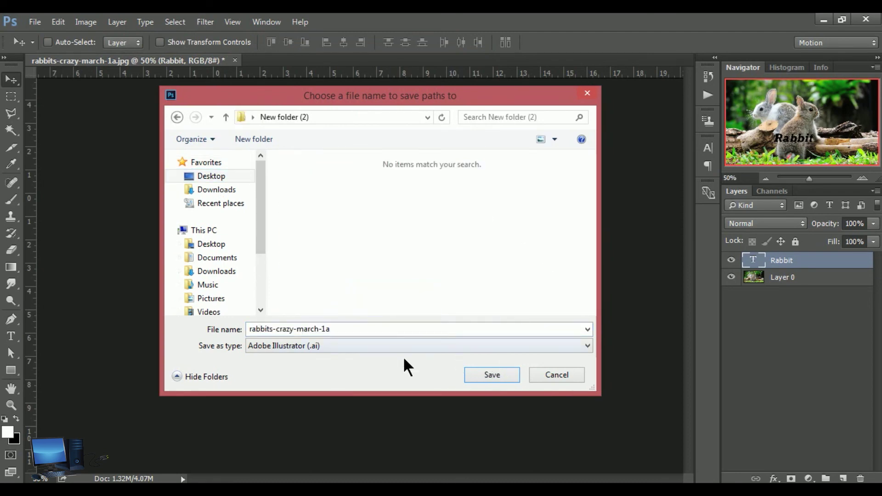
{"action": "left_click", "coordinate": [579, 347]}
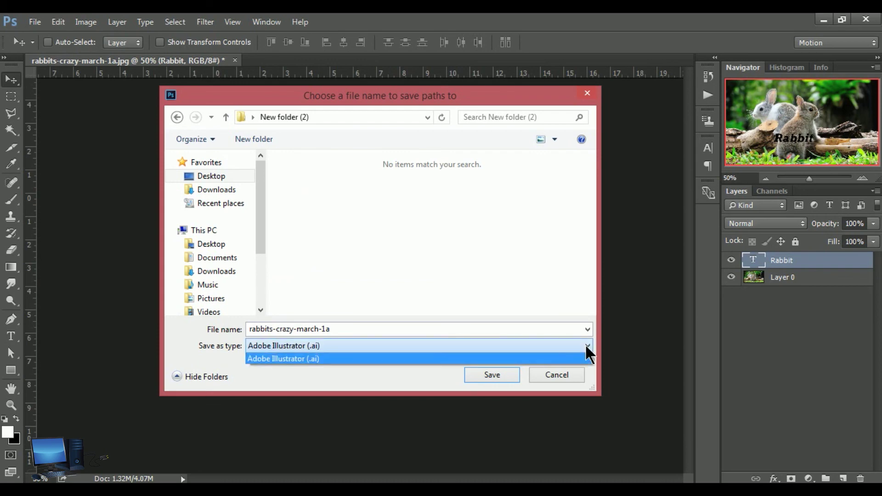
{"action": "left_click", "coordinate": [485, 379]}
{"action": "left_click", "coordinate": [492, 374]}
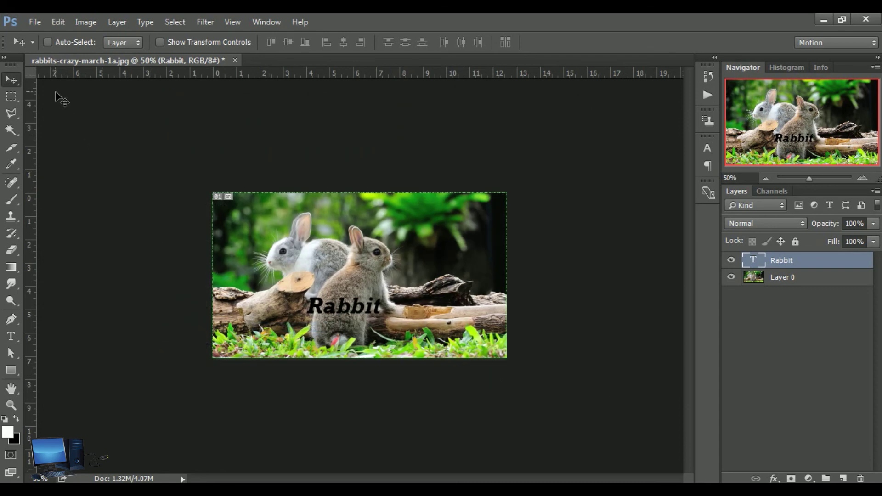
{"action": "left_click", "coordinate": [40, 23]}
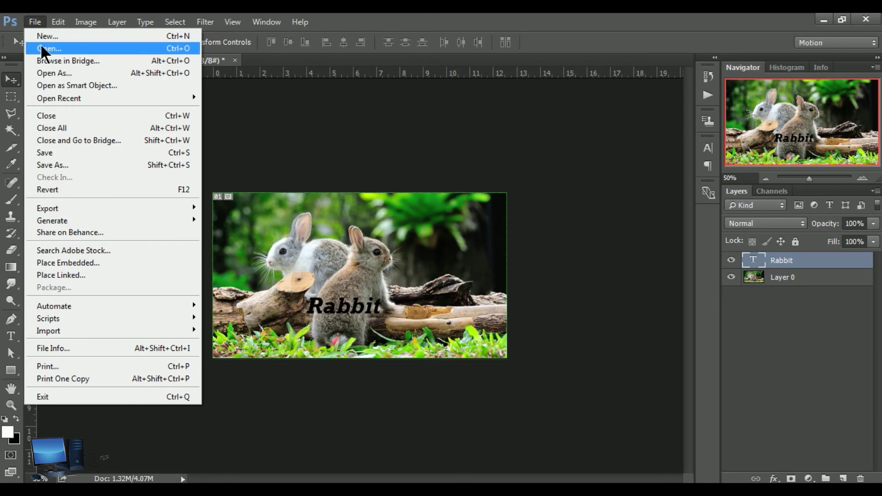
{"action": "left_click", "coordinate": [40, 44]}
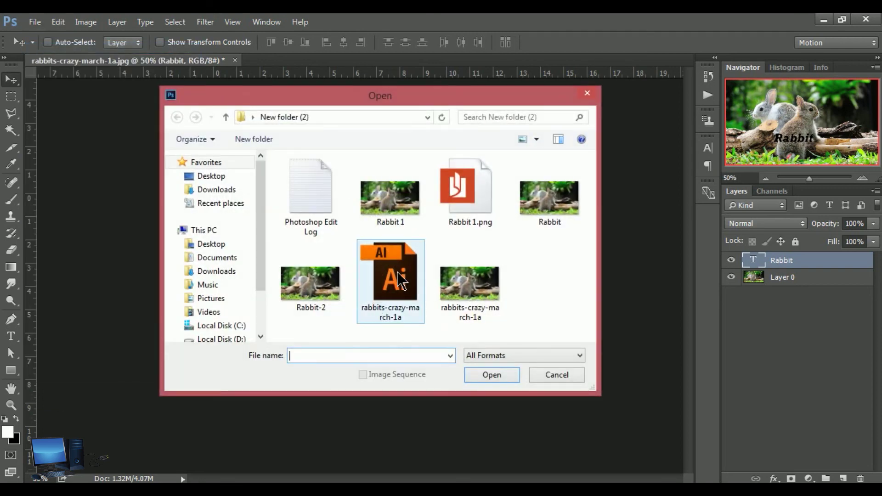
{"action": "left_click", "coordinate": [396, 274]}
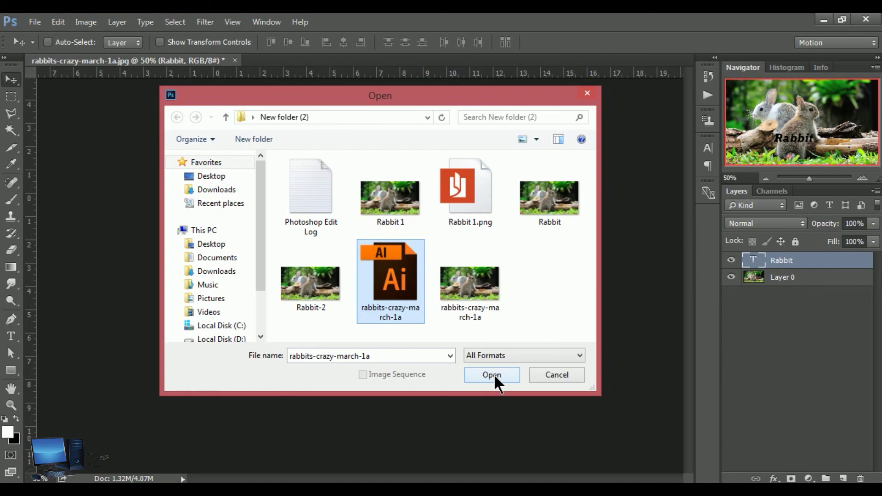
{"action": "left_click", "coordinate": [557, 374]}
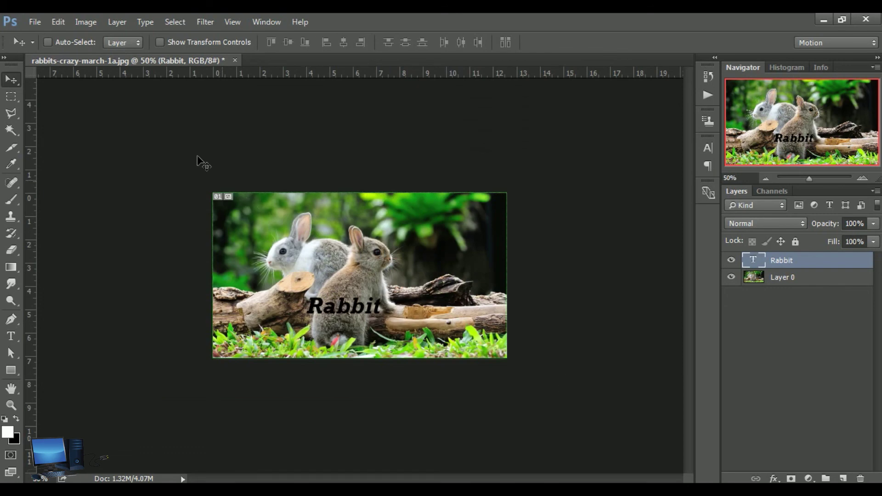
{"action": "left_click", "coordinate": [33, 23]}
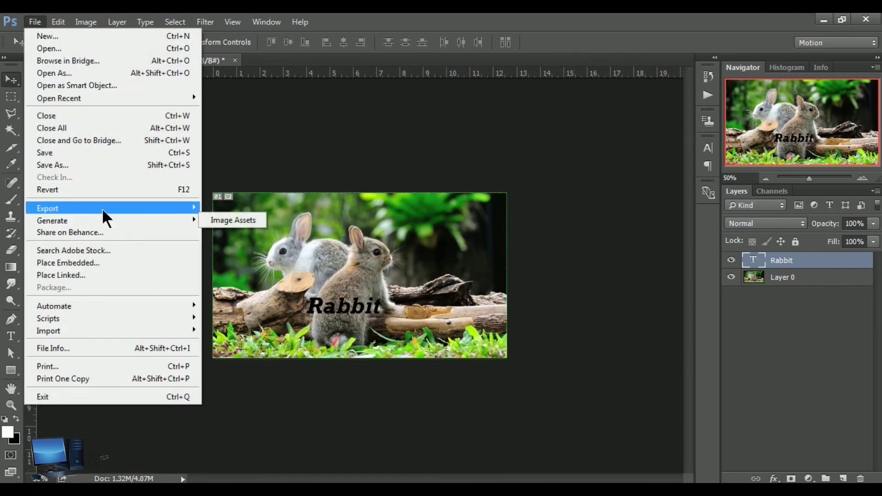
{"action": "mouse_move", "coordinate": [110, 208]}
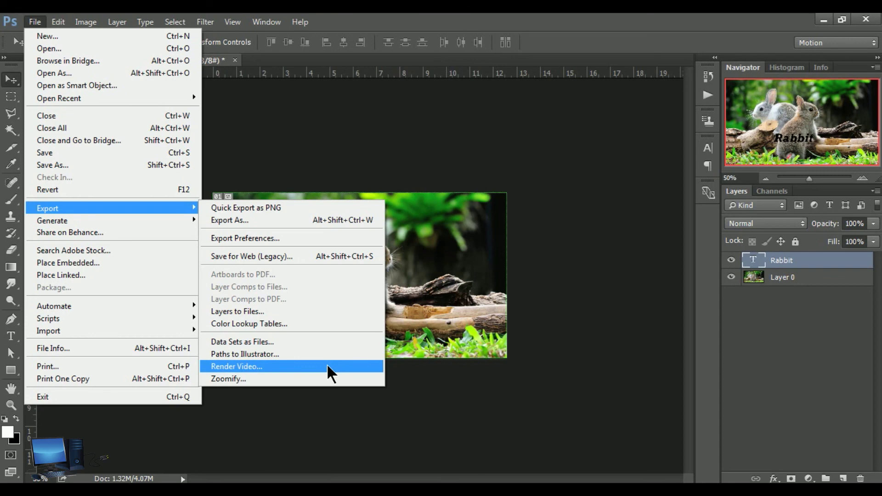
Step: Choose Render Video from the File > Export submenu
{"action": "left_click", "coordinate": [281, 365]}
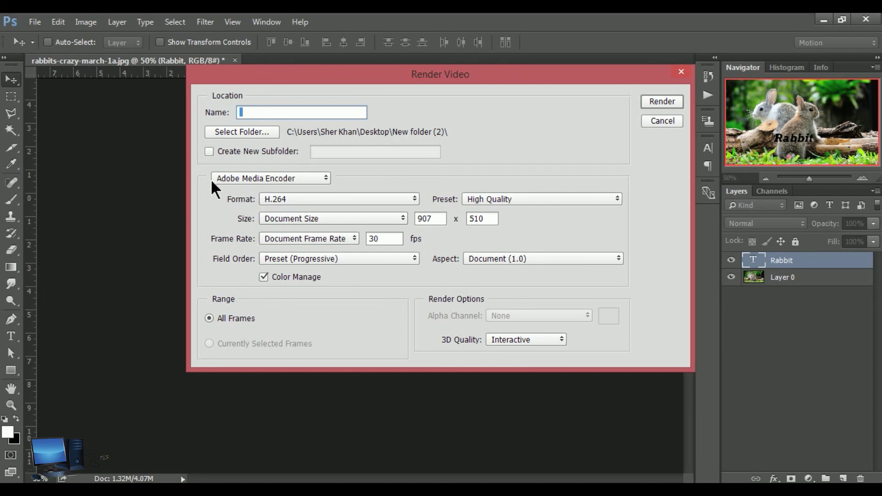
Step: Try the Create New Subfolder option in the Render Video settings
{"action": "left_click", "coordinate": [209, 152]}
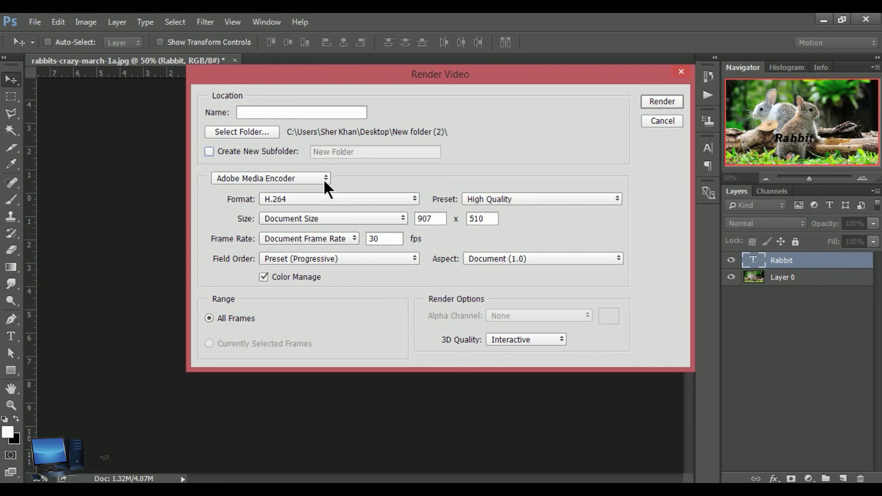
Step: Name the video .mp4 and render it as H.264 High Quality, 907 × 510, 30 fps
{"action": "key", "text": "Tab"}
{"action": "mouse_move", "coordinate": [485, 78]}
{"action": "left_mouse_down"}
{"action": "mouse_move", "coordinate": [441, 193]}
{"action": "mouse_move", "coordinate": [414, 118]}
{"action": "left_mouse_up"}
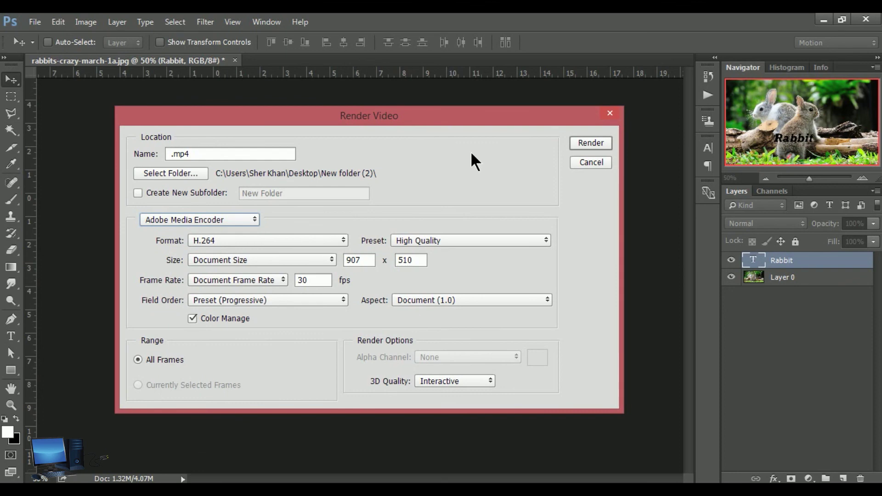
{"action": "left_click", "coordinate": [591, 142]}
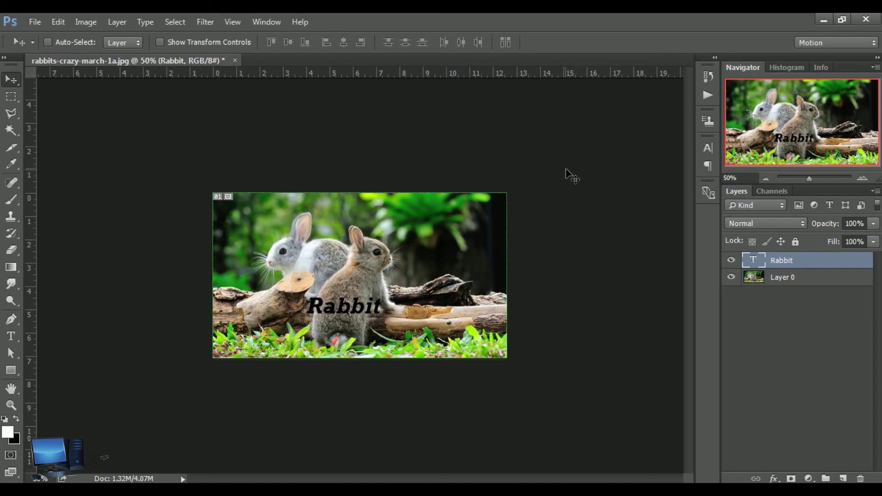
{"action": "left_click", "coordinate": [34, 23]}
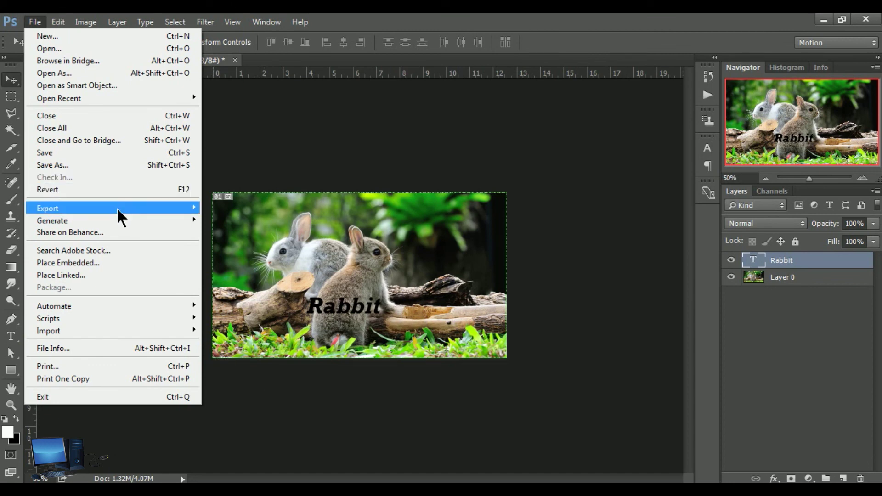
{"action": "mouse_move", "coordinate": [82, 208]}
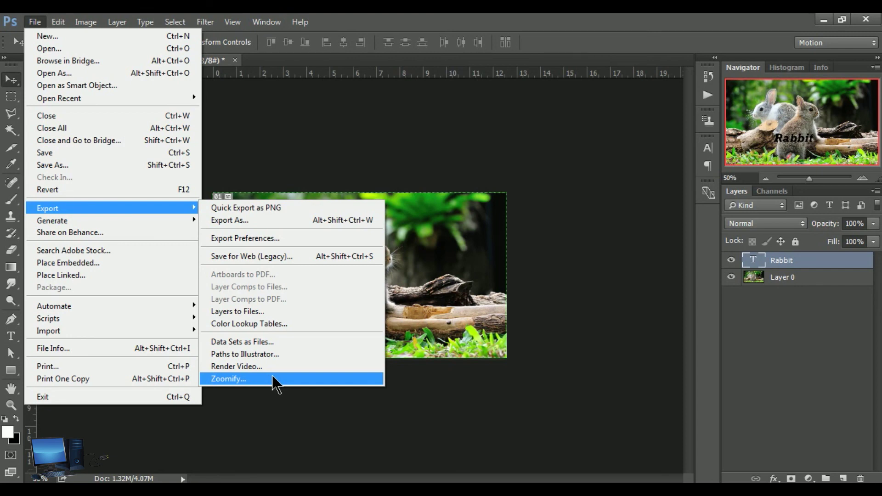
Step: Open Zoomify Export, reposition its window, and list the viewer templates
{"action": "left_click", "coordinate": [272, 377]}
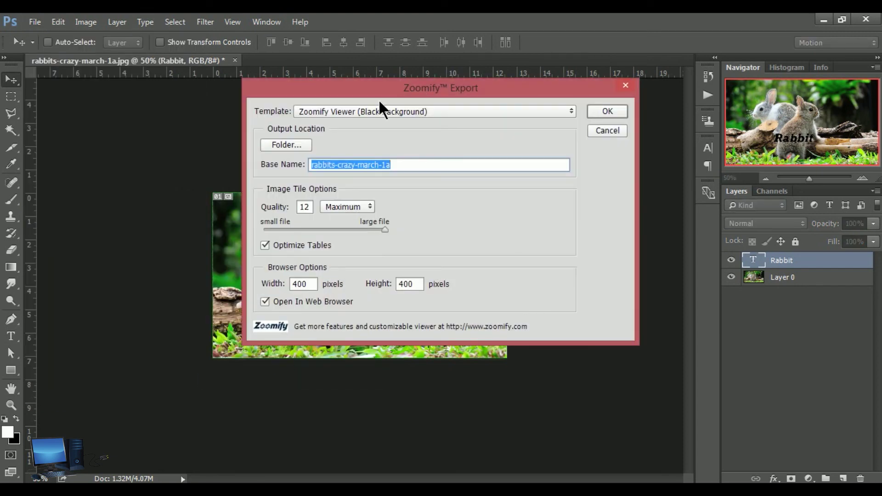
{"action": "left_click_drag", "start_coordinate": [379, 92], "coordinate": [351, 115]}
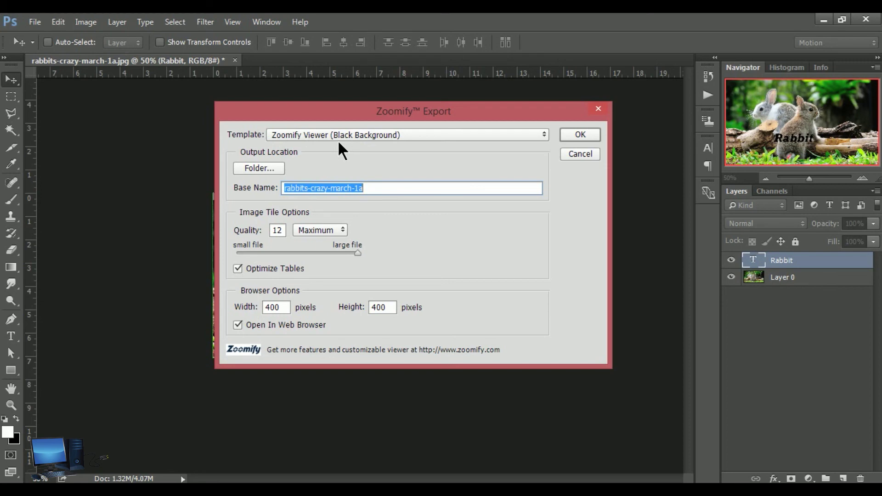
{"action": "left_click", "coordinate": [543, 138]}
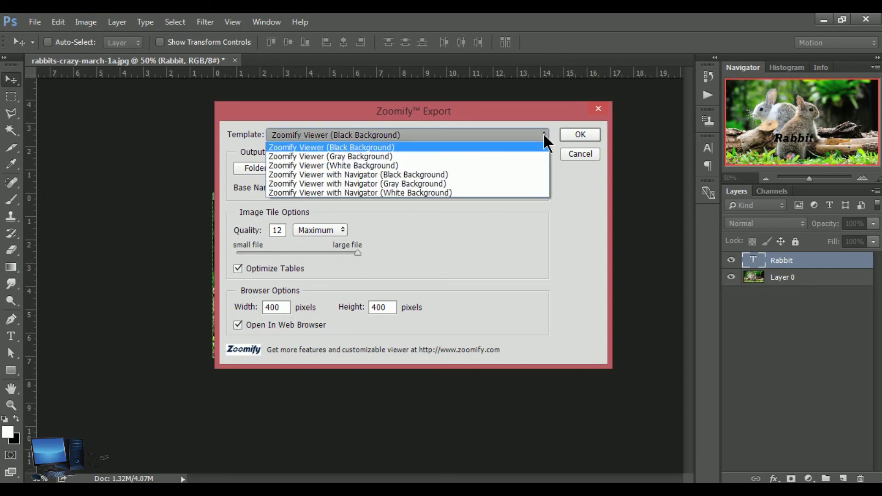
Step: Export for Zoomify using the Black Background viewer, maximum quality and Optimize Tables on
{"action": "left_click", "coordinate": [375, 151]}
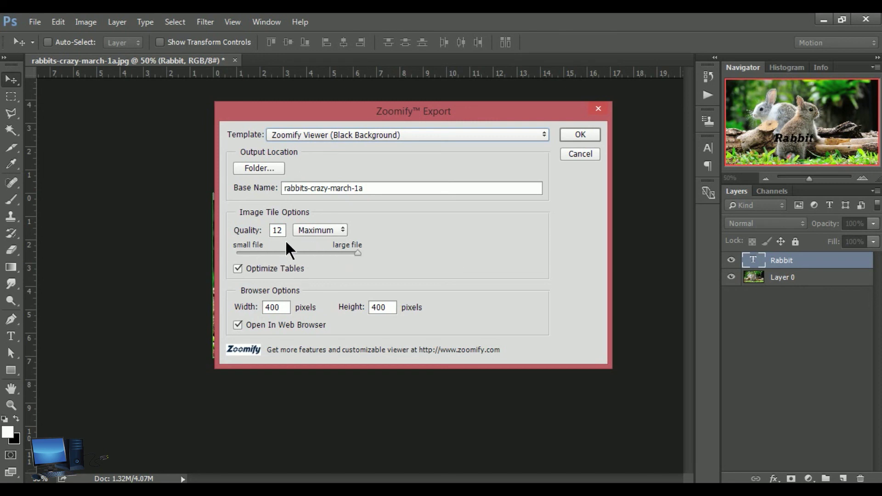
{"action": "mouse_move", "coordinate": [357, 253]}
{"action": "left_mouse_down"}
{"action": "mouse_move", "coordinate": [273, 249]}
{"action": "mouse_move", "coordinate": [352, 253]}
{"action": "left_mouse_up"}
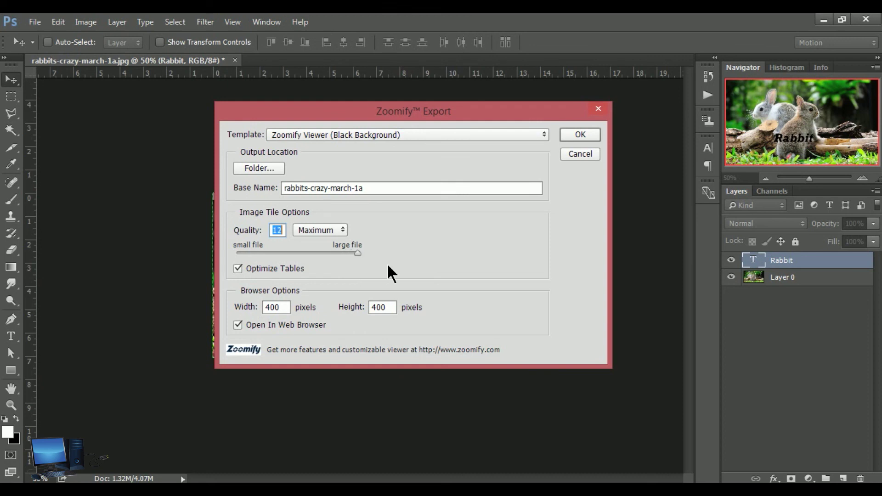
{"action": "left_click", "coordinate": [238, 270]}
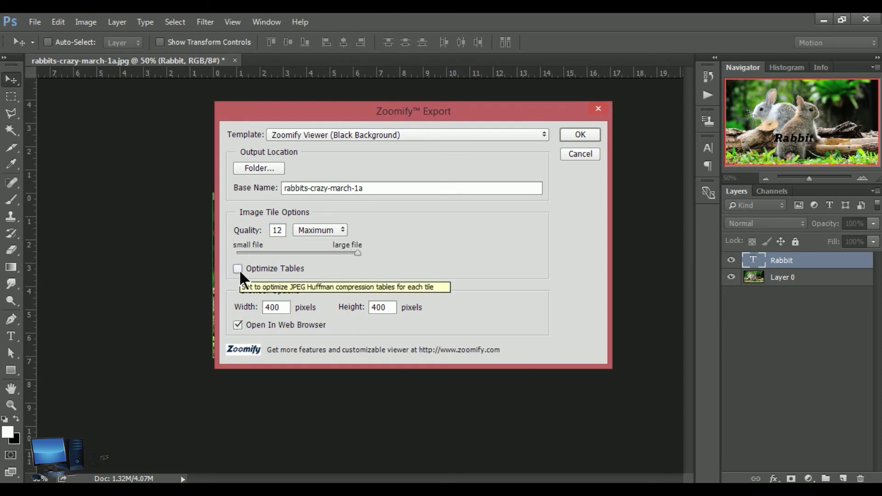
{"action": "left_click", "coordinate": [238, 269]}
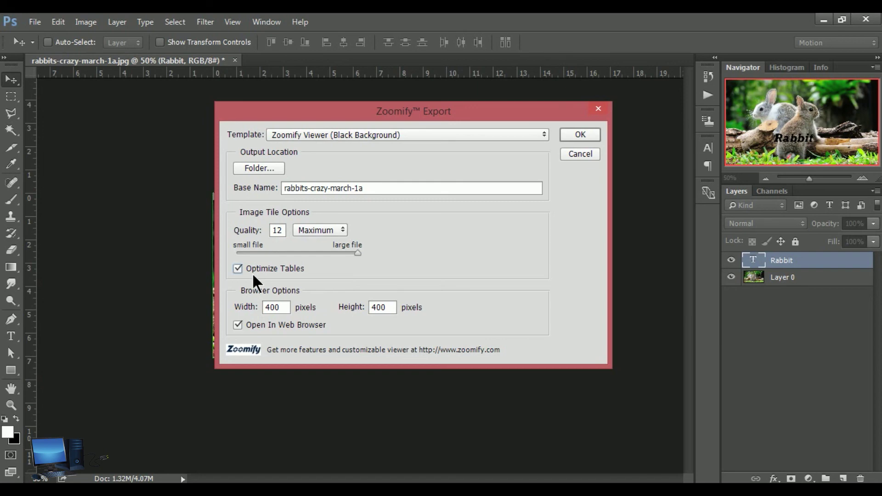
{"action": "left_click", "coordinate": [238, 269]}
{"action": "left_click", "coordinate": [237, 269]}
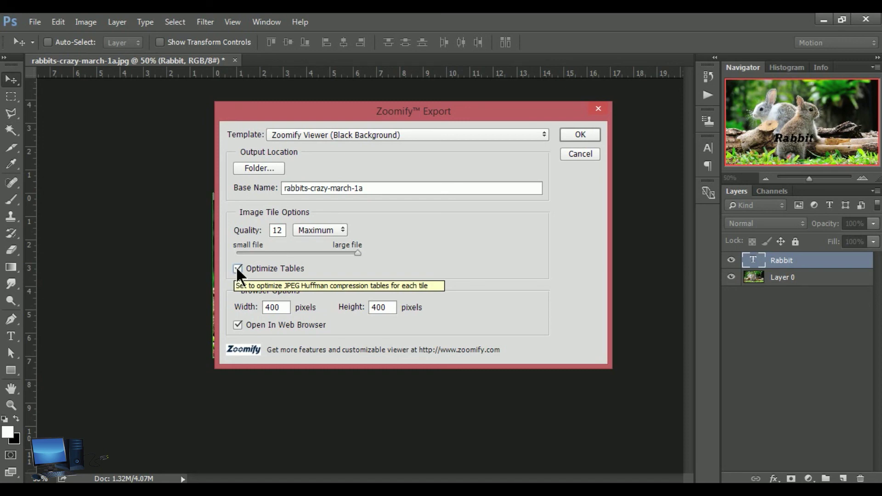
{"action": "left_click", "coordinate": [237, 268]}
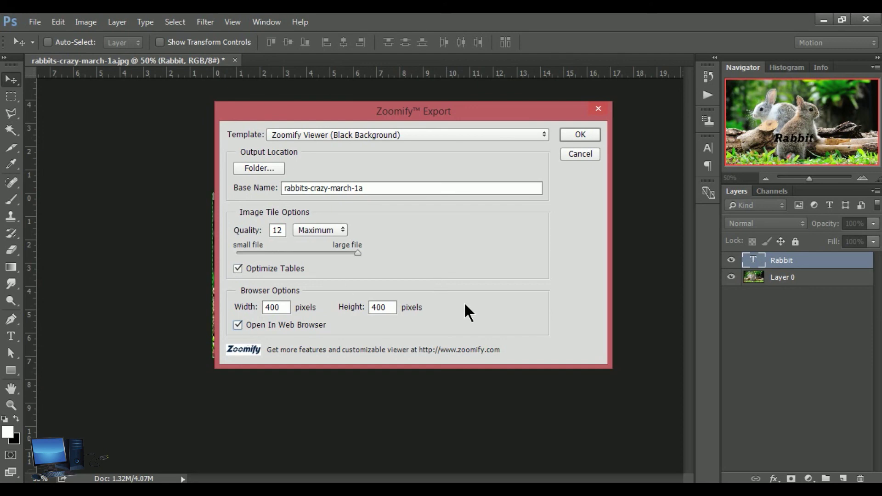
{"action": "left_click", "coordinate": [587, 155]}
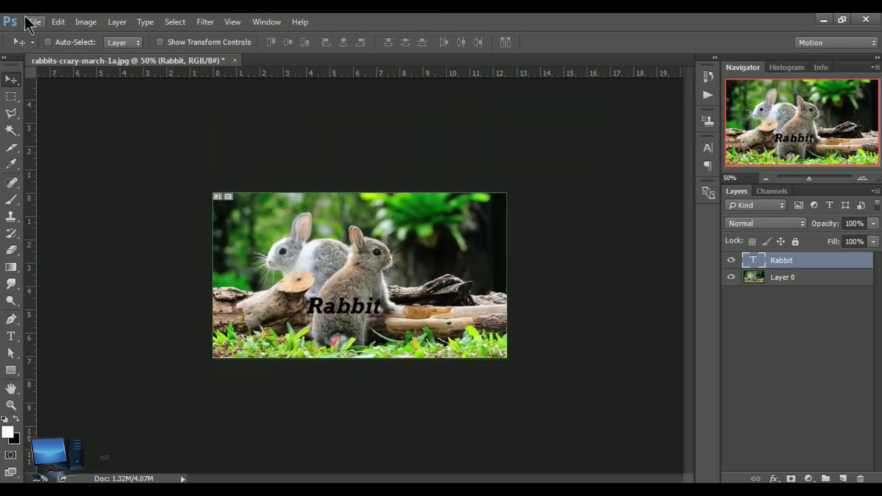
{"action": "left_click", "coordinate": [35, 22]}
{"action": "mouse_move", "coordinate": [48, 208]}
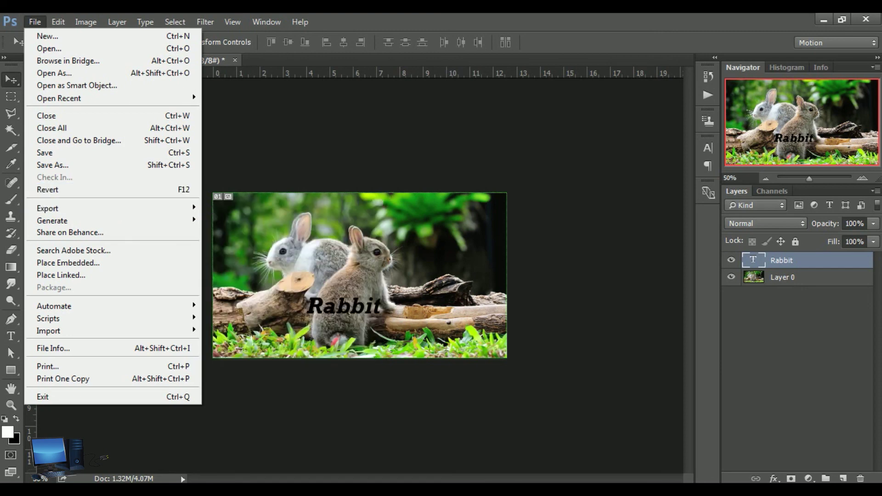
{"action": "key", "text": "Escape"}
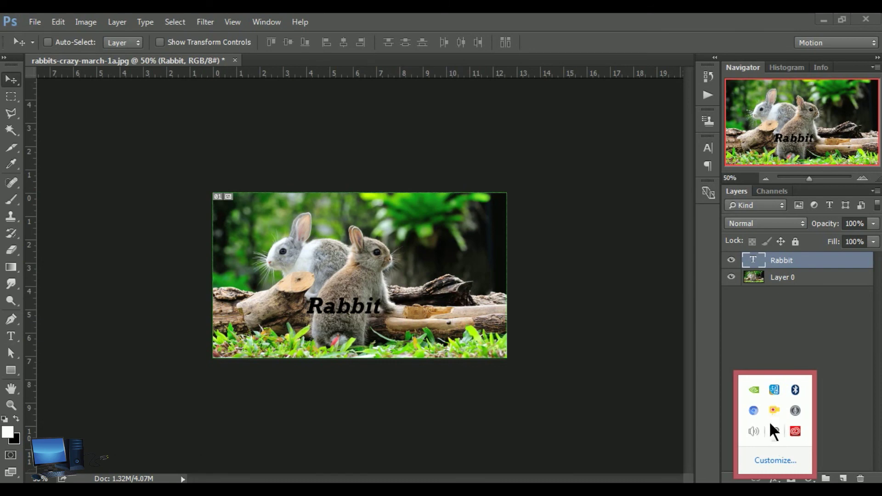
{"action": "right_click", "coordinate": [773, 411]}
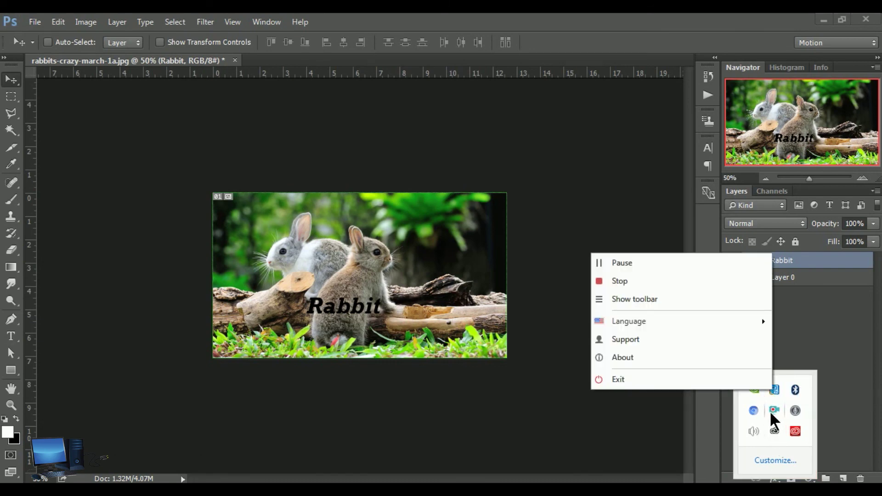